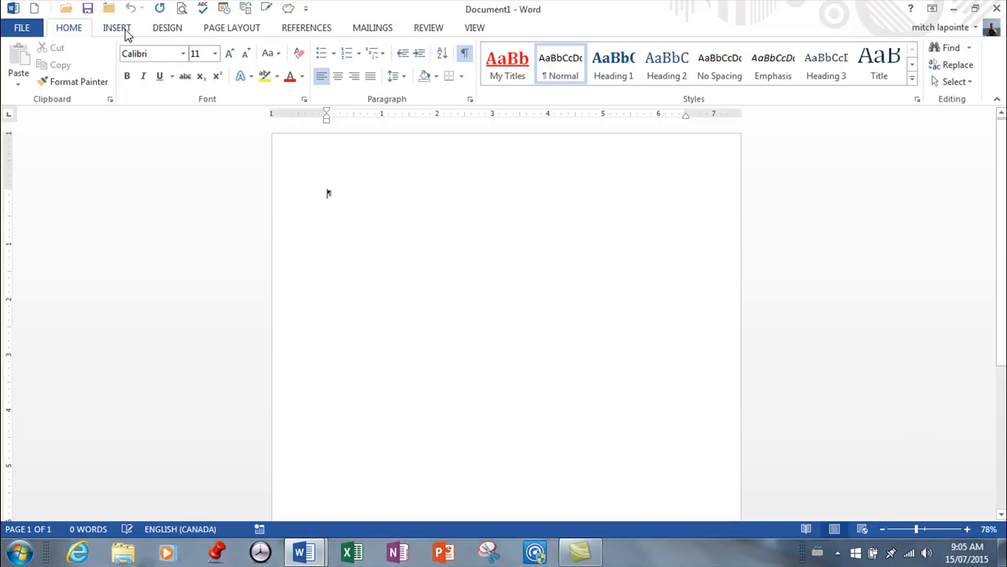
# - Preview the Slice (Light) cover page in the Building Blocks Organizer, and close the organizer
pyautogui.click(118, 28)
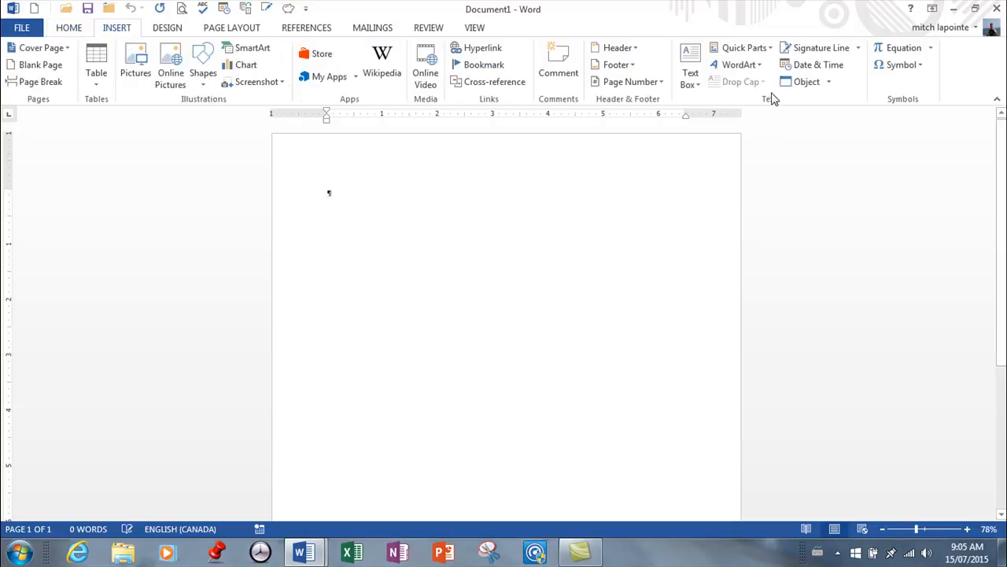
pyautogui.click(770, 50)
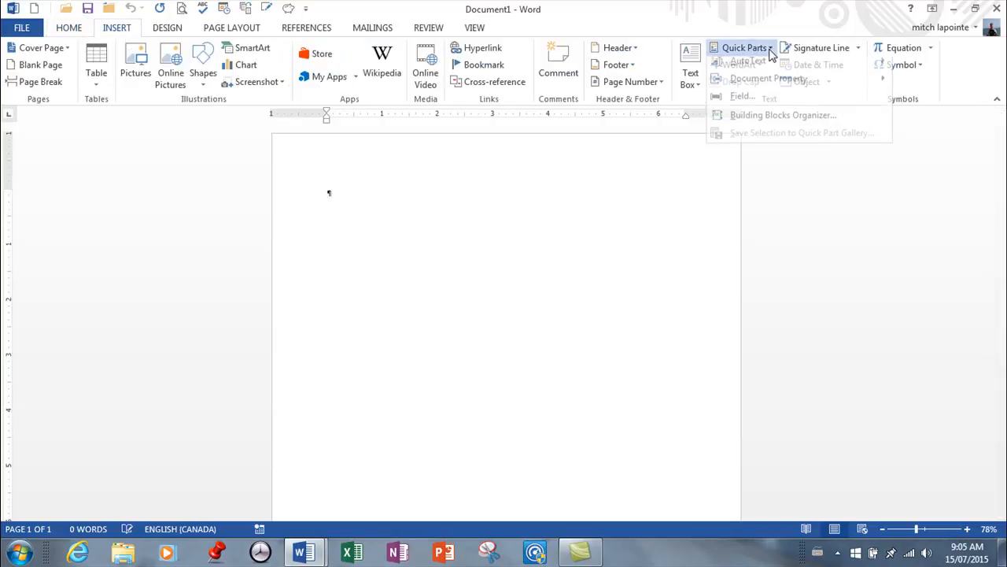
pyautogui.click(770, 122)
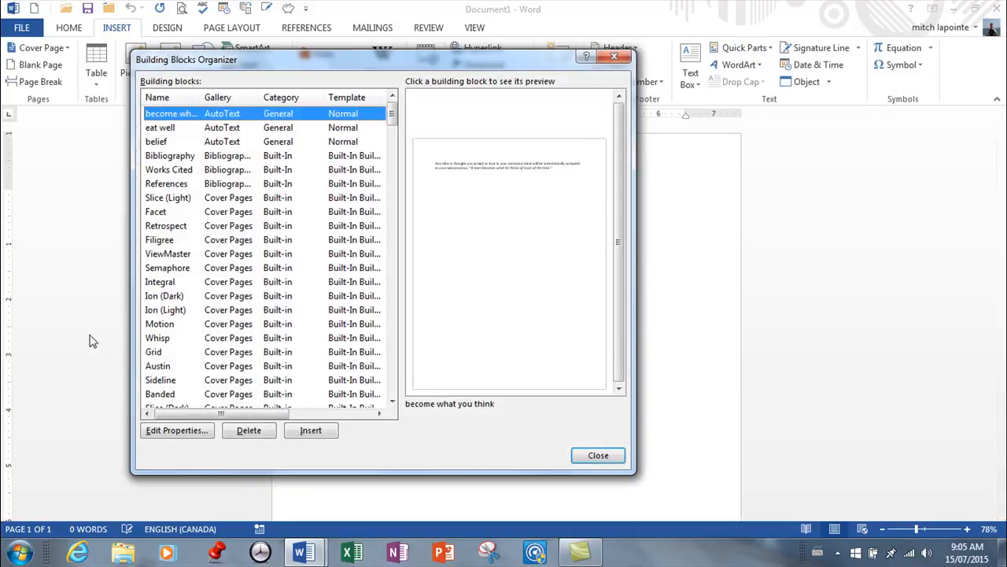
pyautogui.click(155, 199)
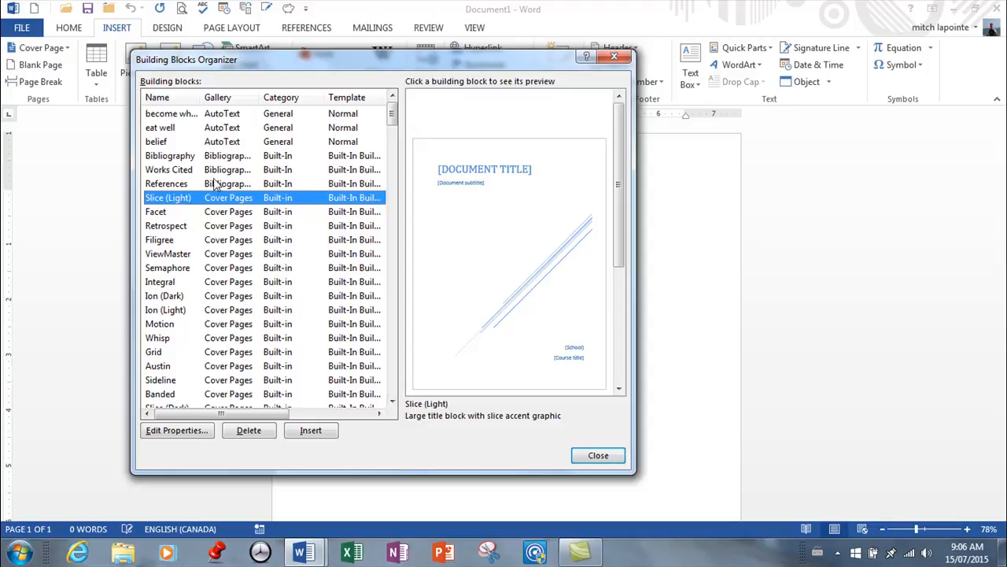
pyautogui.click(598, 456)
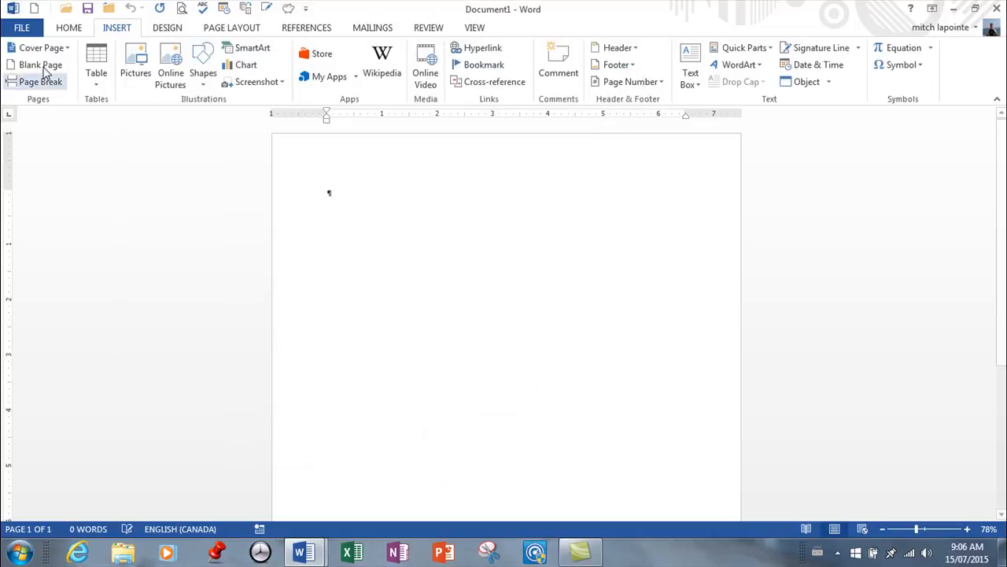
# - Browse the built-in cover page gallery without inserting a design
pyautogui.click(62, 51)
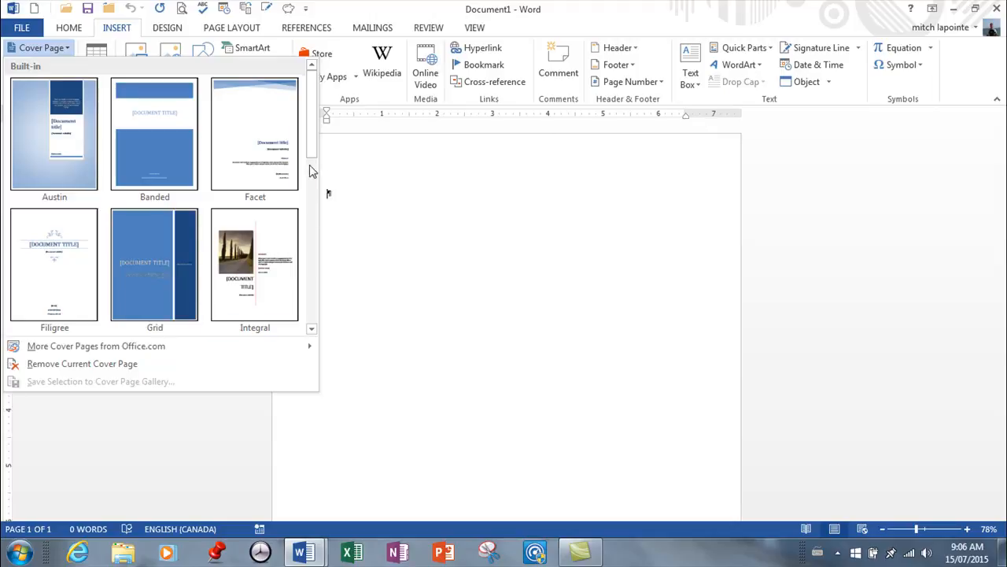
pyautogui.moveTo(315, 146); pyautogui.dragTo(333, 131)
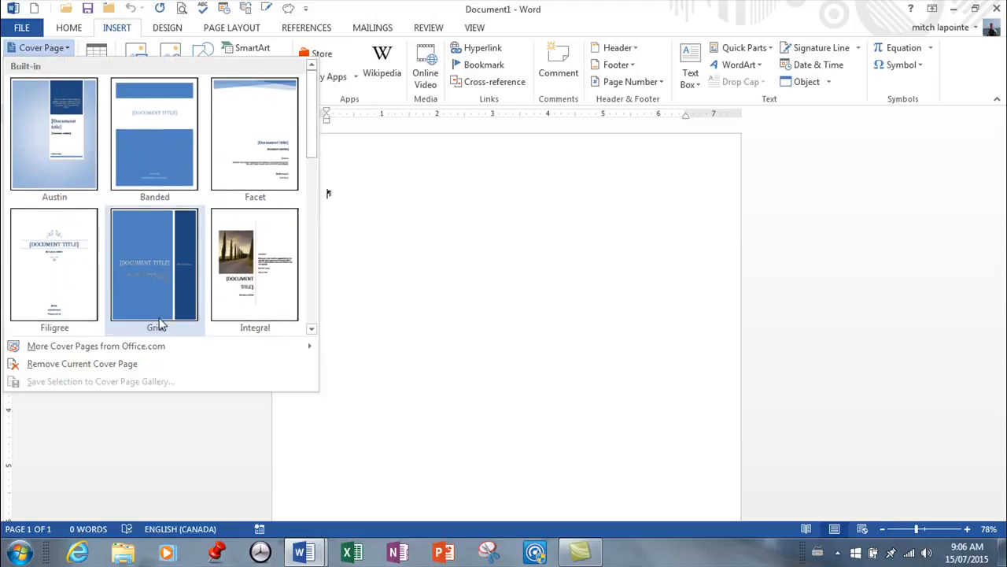
pyautogui.click(635, 260)
# - Preview the built-in cover page designs from Slice (Light) through Banded in the Building Blocks Organizer
pyautogui.click(767, 48)
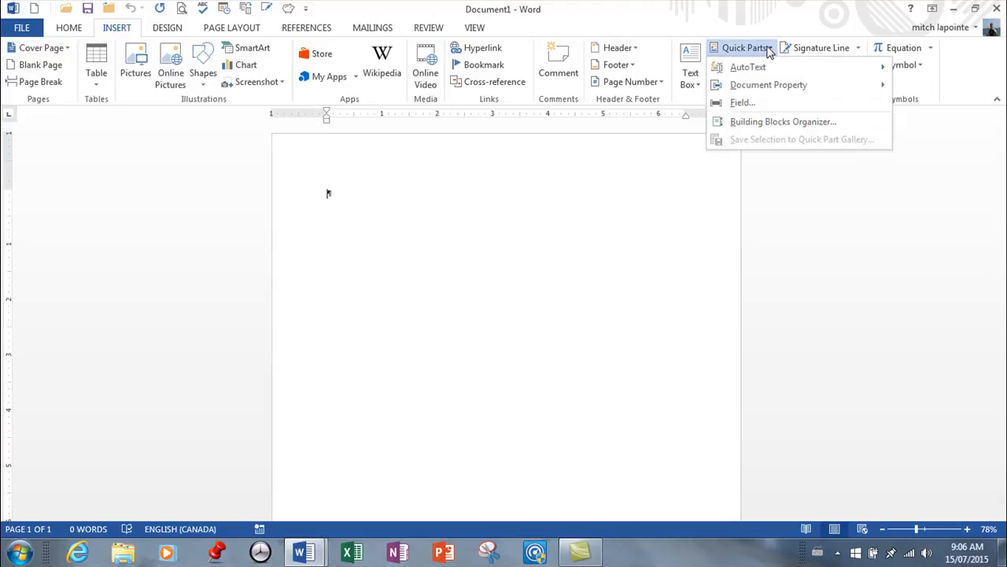
pyautogui.click(758, 124)
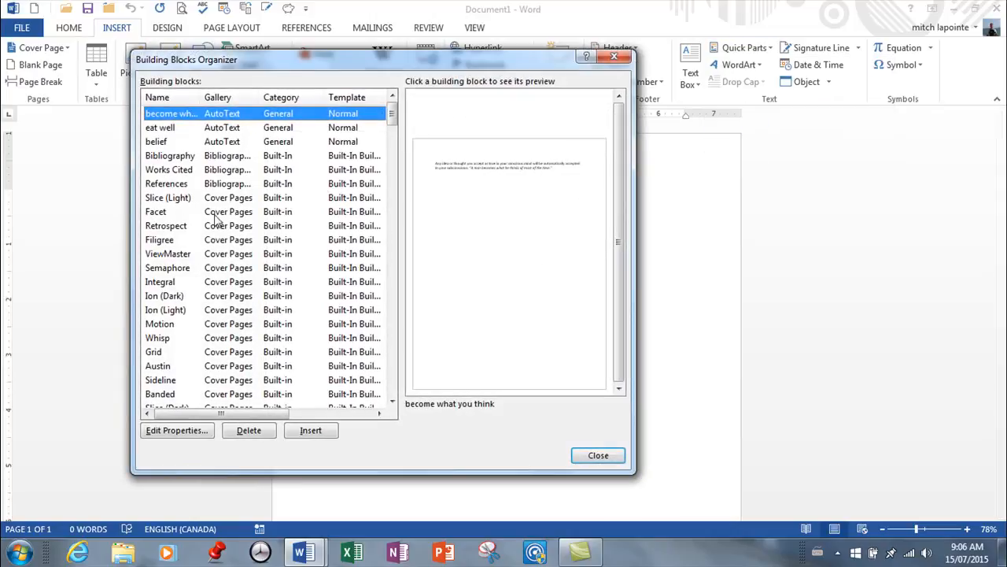
pyautogui.click(176, 203)
pyautogui.press('Down')
pyautogui.press('Down')
pyautogui.press('Down')
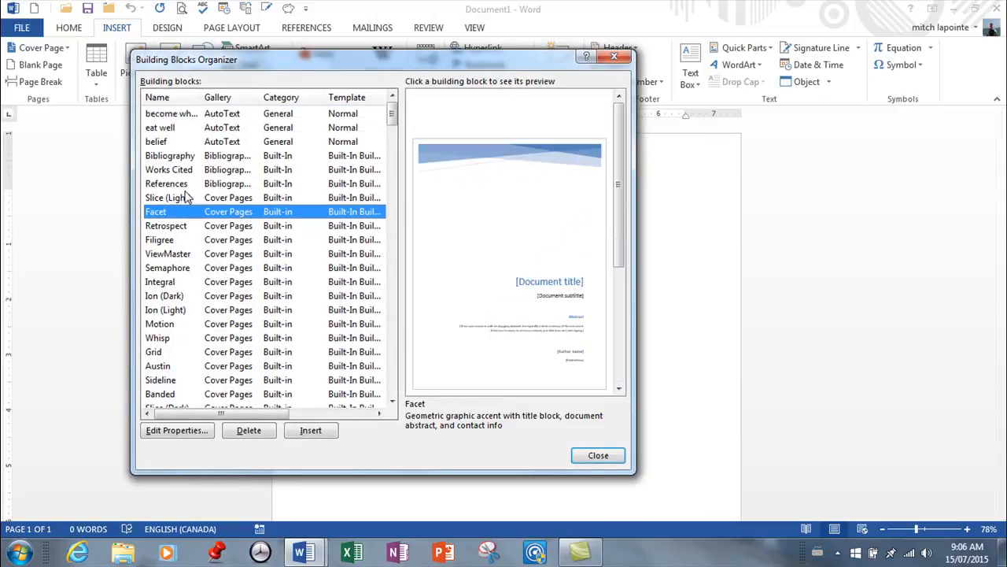
pyautogui.press('Down')
pyautogui.press('Down')
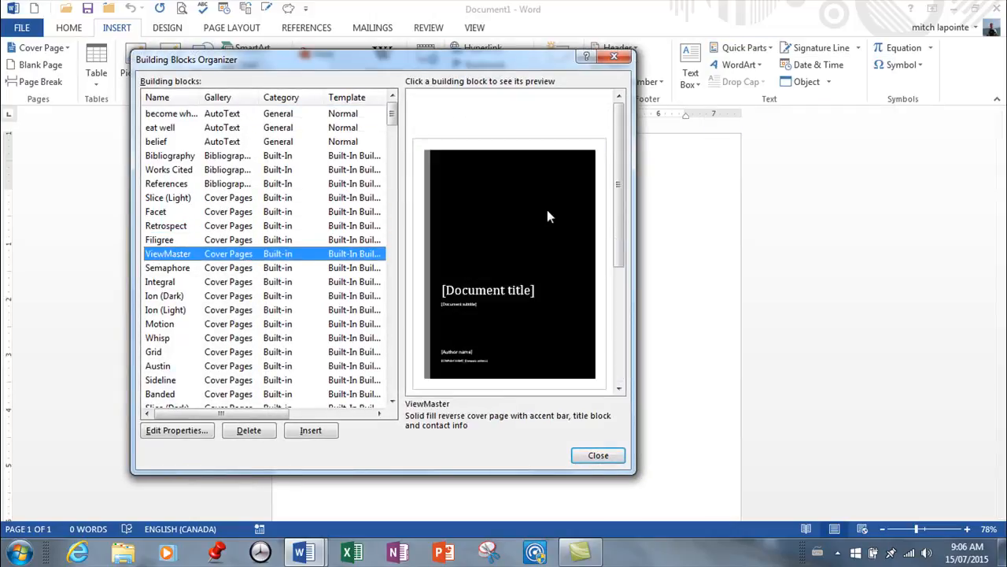
pyautogui.press('Down')
pyautogui.press('Down')
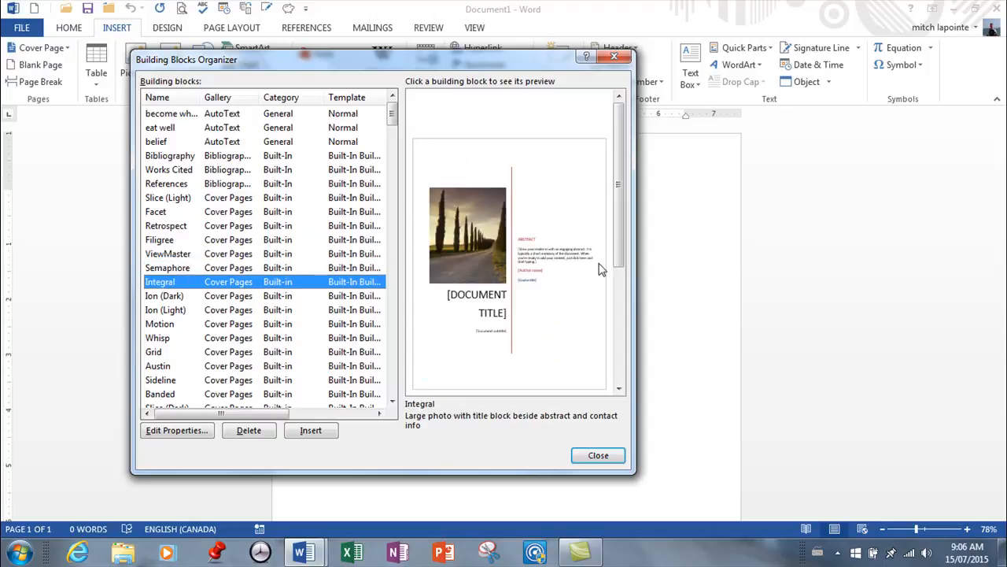
pyautogui.press('Down')
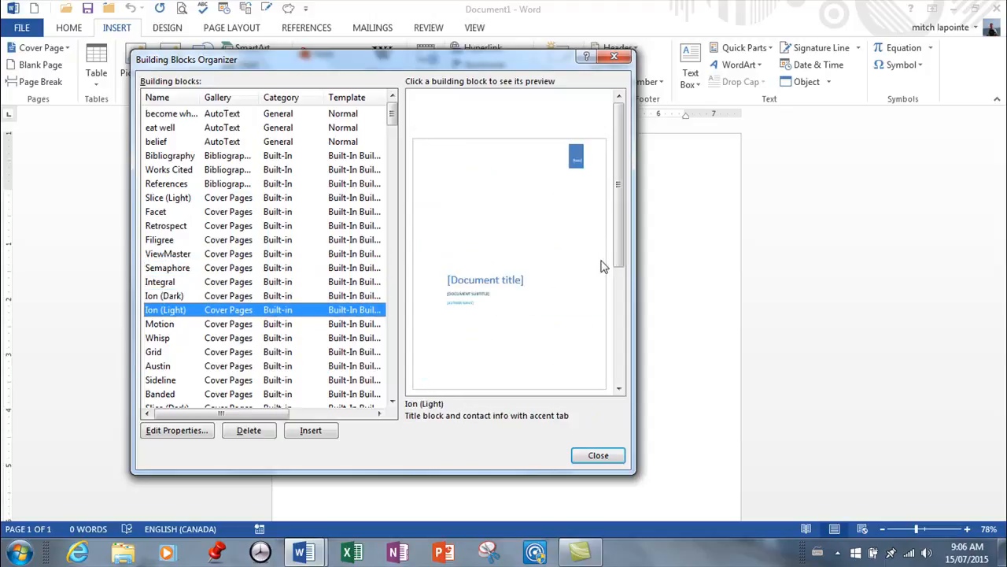
pyautogui.press('Down')
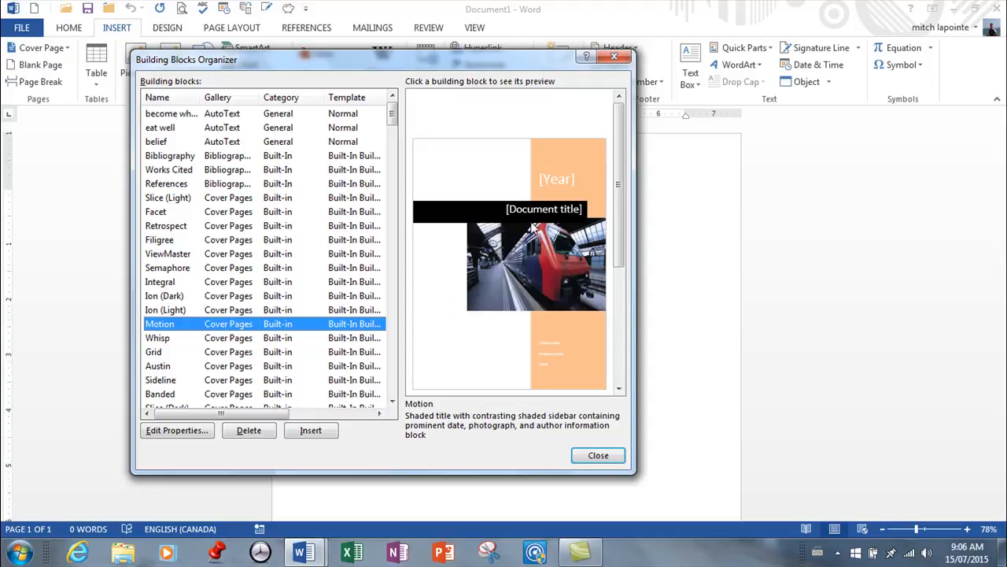
pyautogui.press('Down')
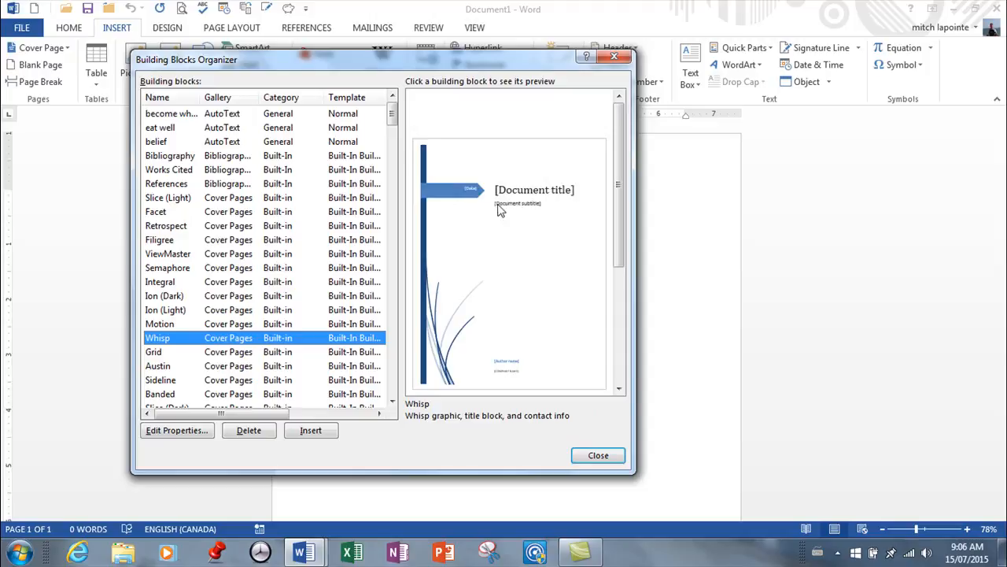
pyautogui.press('Down')
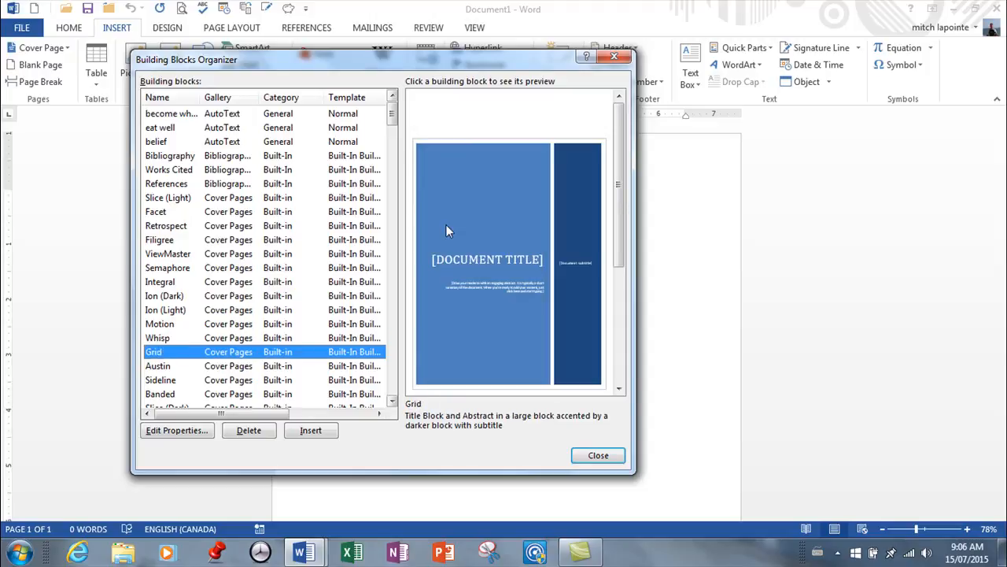
pyautogui.press('Down')
pyautogui.press('Down')
pyautogui.press('Down')
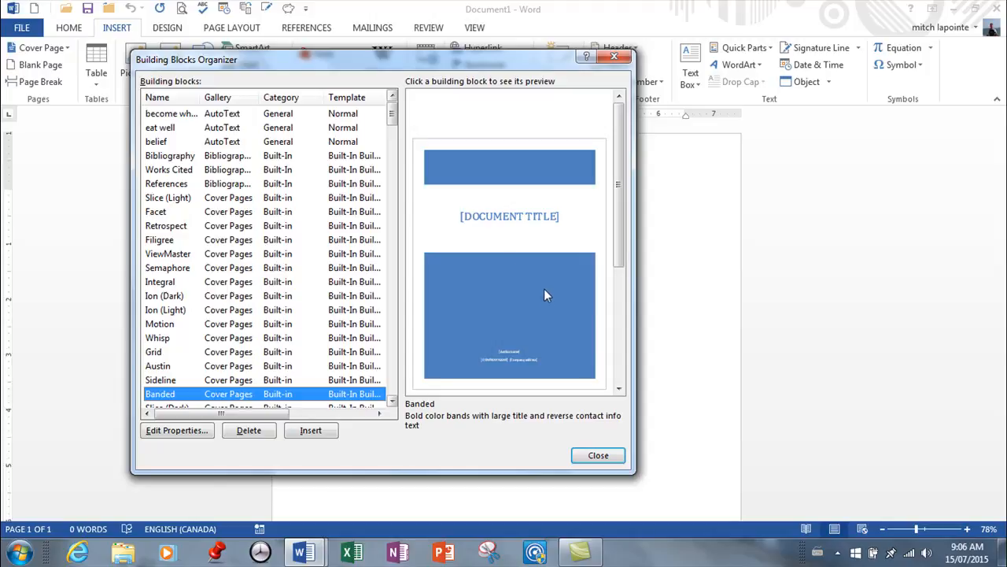
pyautogui.press('Up')
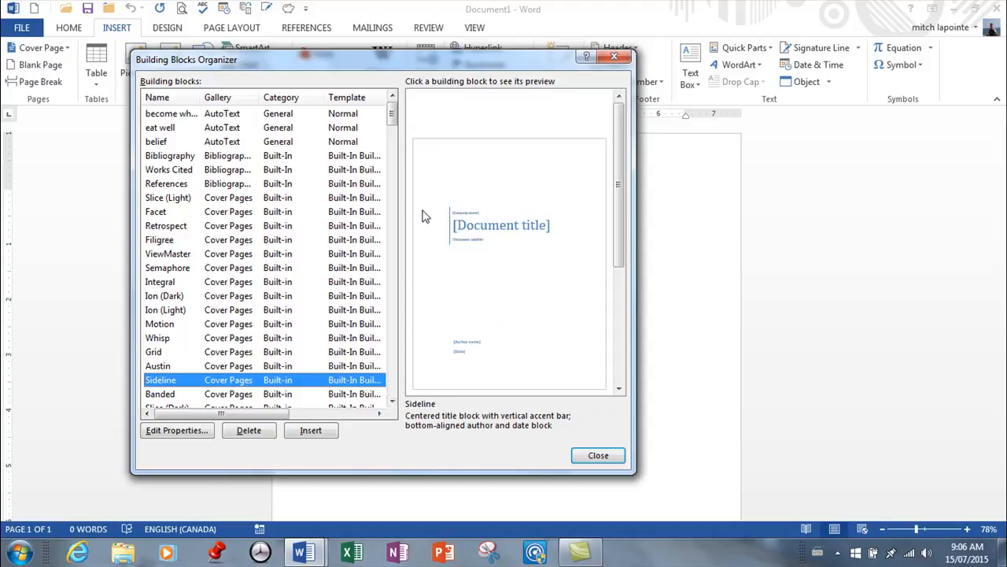
pyautogui.press('Up')
pyautogui.press('Up')
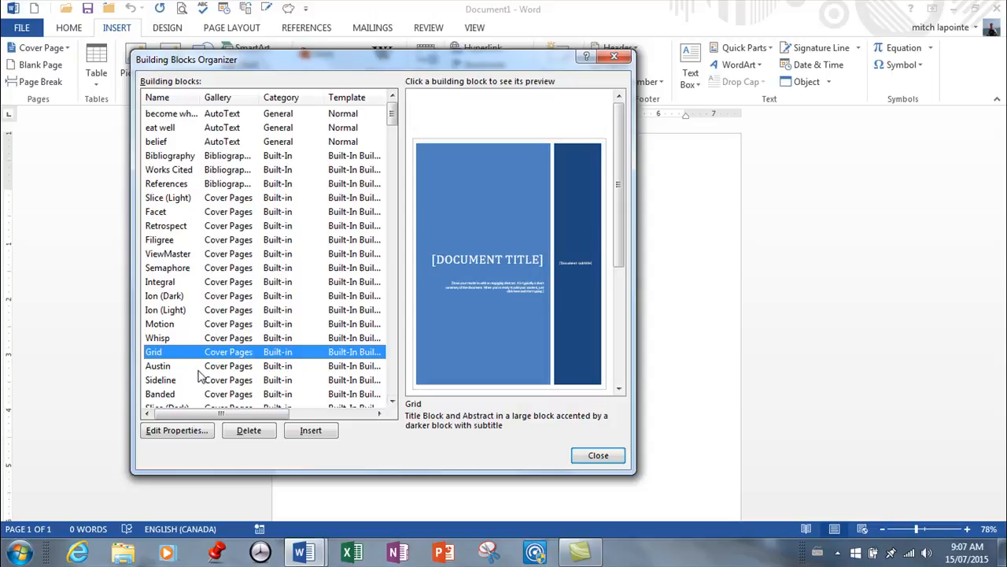
# - Insert the Whisp cover page from the Building Blocks Organizer
pyautogui.click(164, 343)
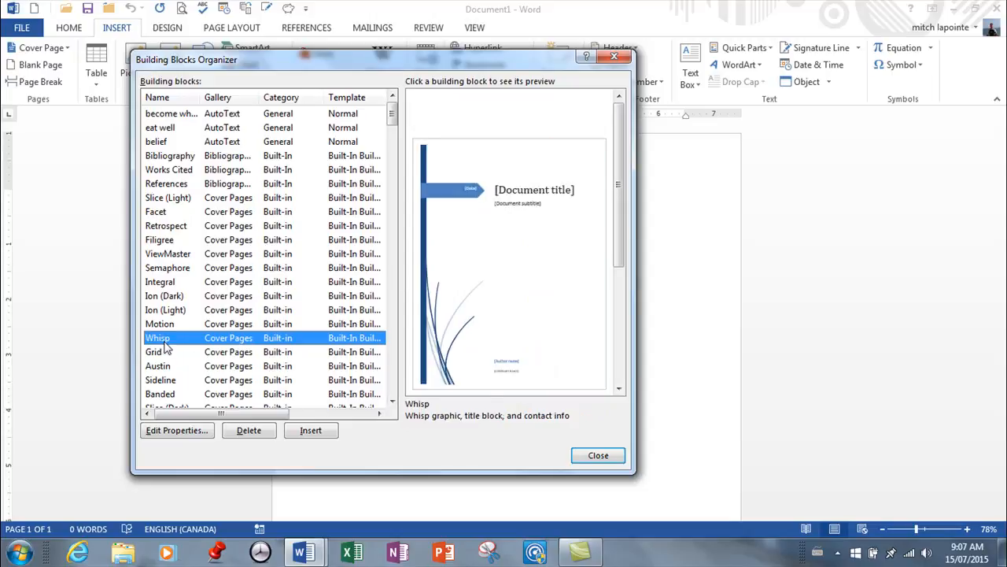
pyautogui.click(309, 432)
# - Examine the cover page's date, title, subtitle, author and company placeholders and the page that follows it
pyautogui.click(409, 255)
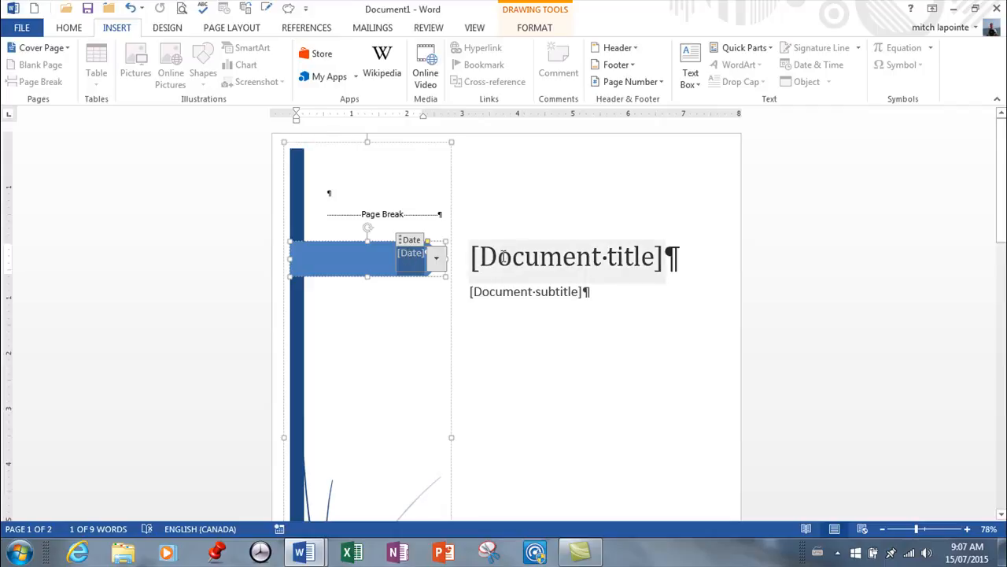
pyautogui.click(553, 287)
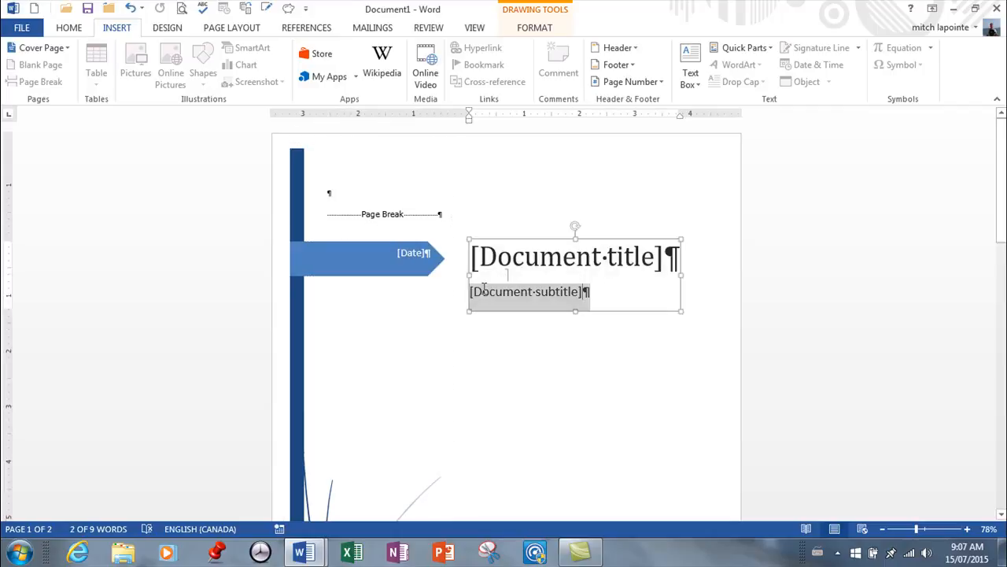
pyautogui.scroll(-6, 566, 384)
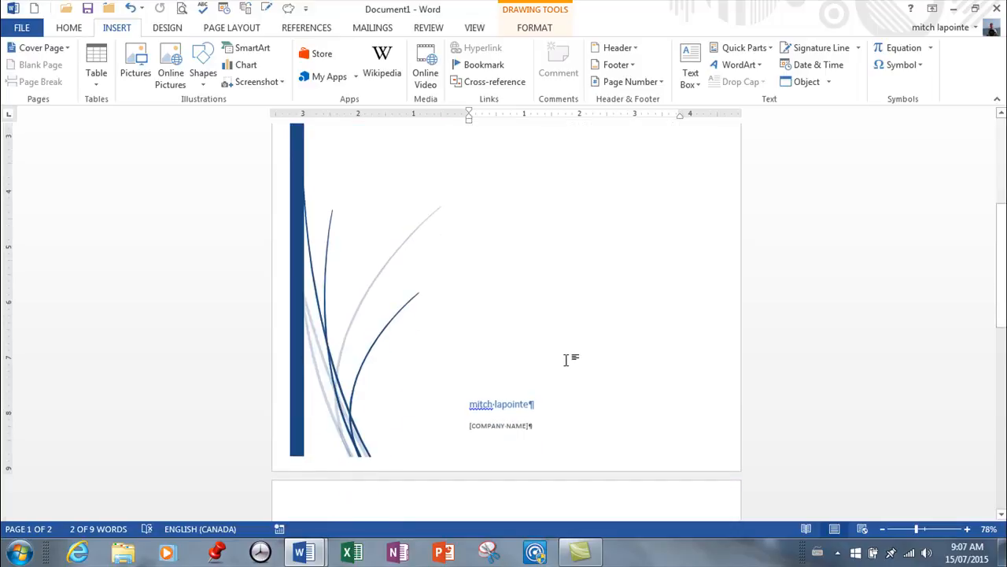
pyautogui.scroll(-2, 565, 366)
pyautogui.scroll(4, 568, 359)
pyautogui.scroll(1, 569, 254)
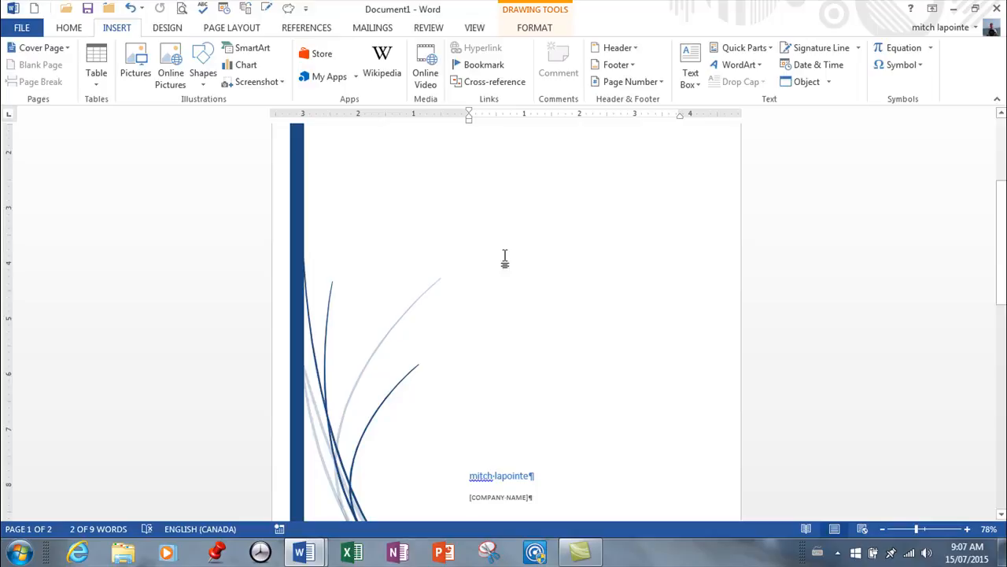
pyautogui.scroll(-6, 514, 252)
pyautogui.scroll(3, 511, 264)
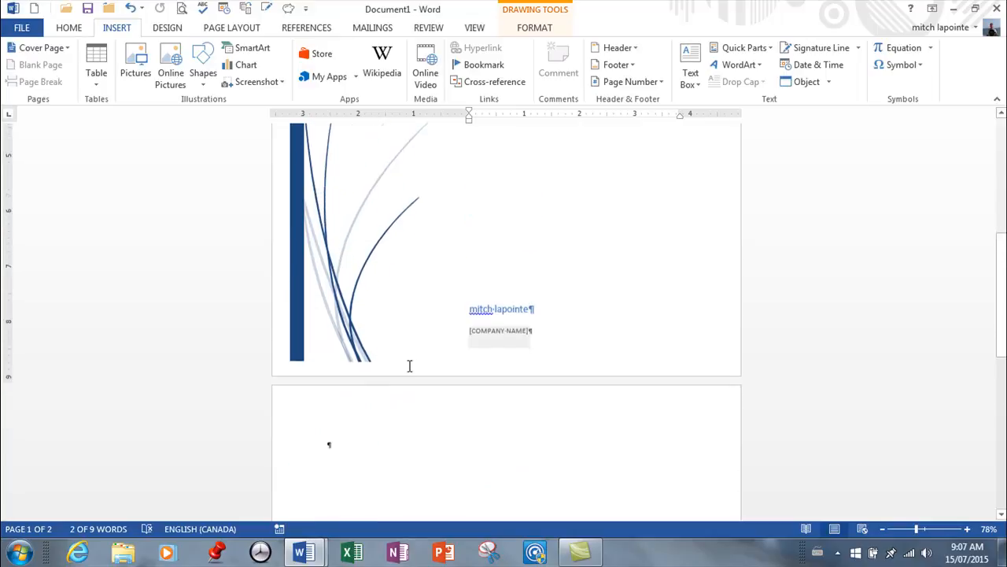
pyautogui.scroll(9, 362, 433)
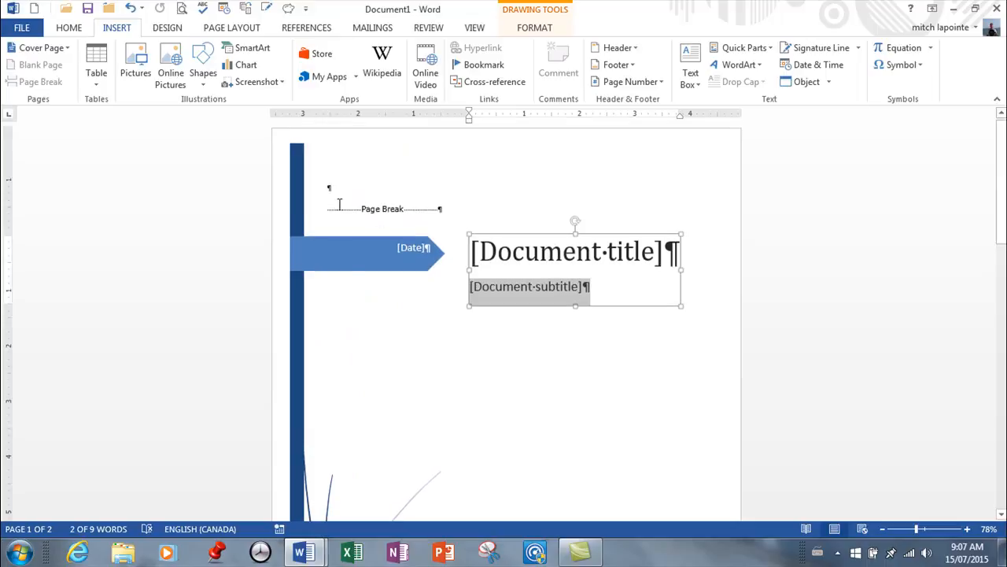
# - Delete the page break on the cover page, check the page layout, and undo the deletion
pyautogui.click(338, 208)
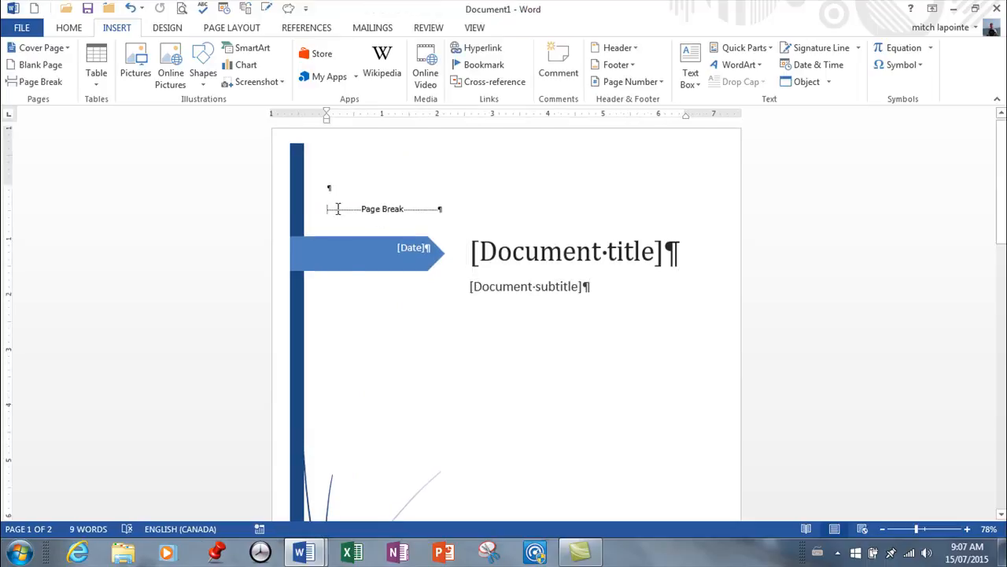
pyautogui.press('Delete')
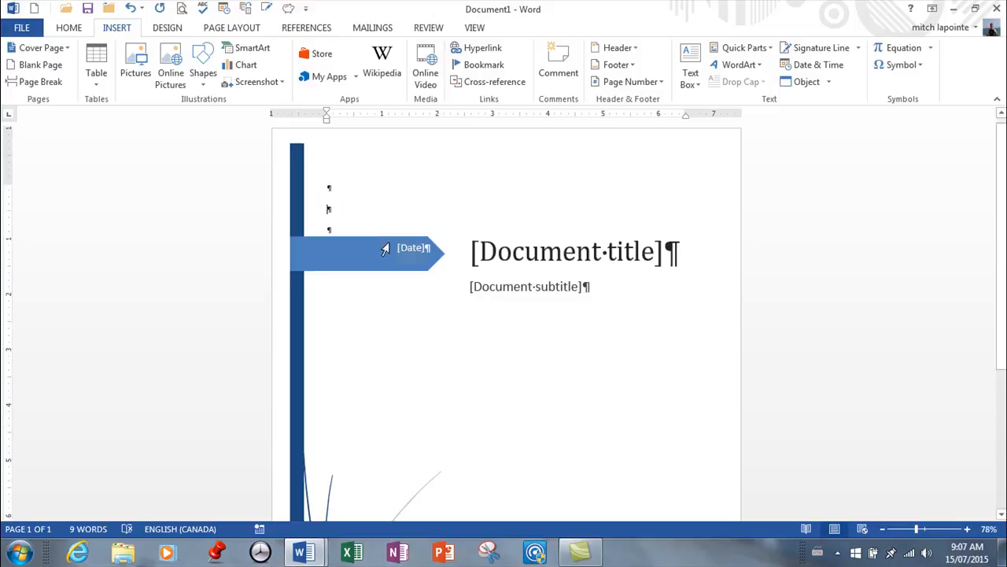
pyautogui.scroll(-3, 399, 363)
pyautogui.scroll(-2, 399, 363)
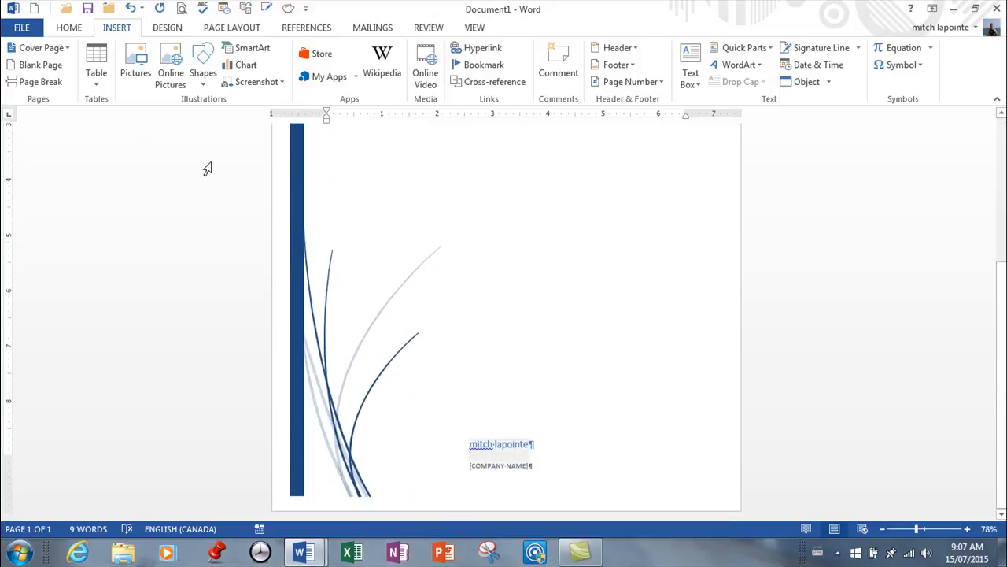
pyautogui.click(130, 9)
pyautogui.scroll(-9, 443, 504)
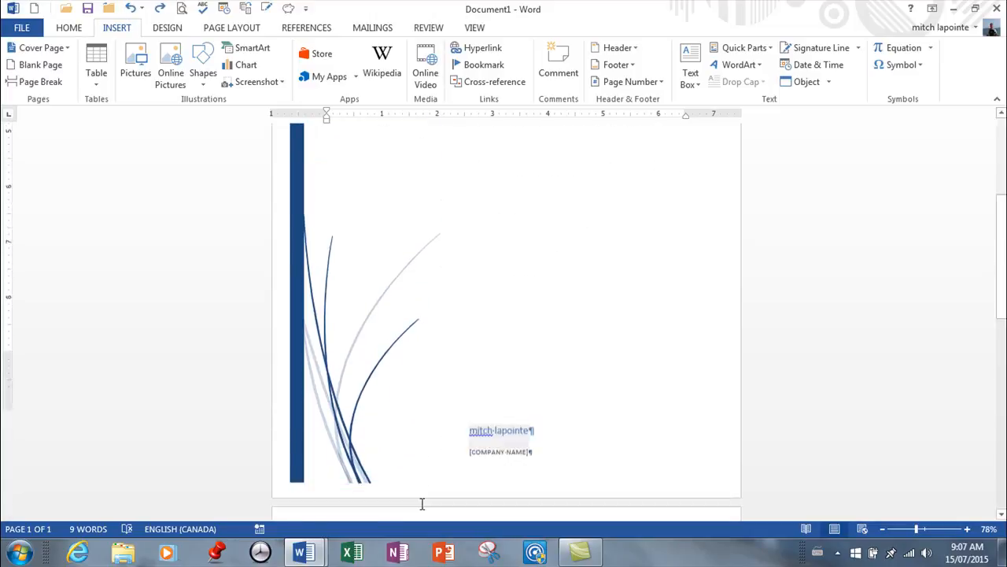
# - Remove the blank second page by deleting back from its empty paragraph, and undo the last deletion
pyautogui.click(366, 335)
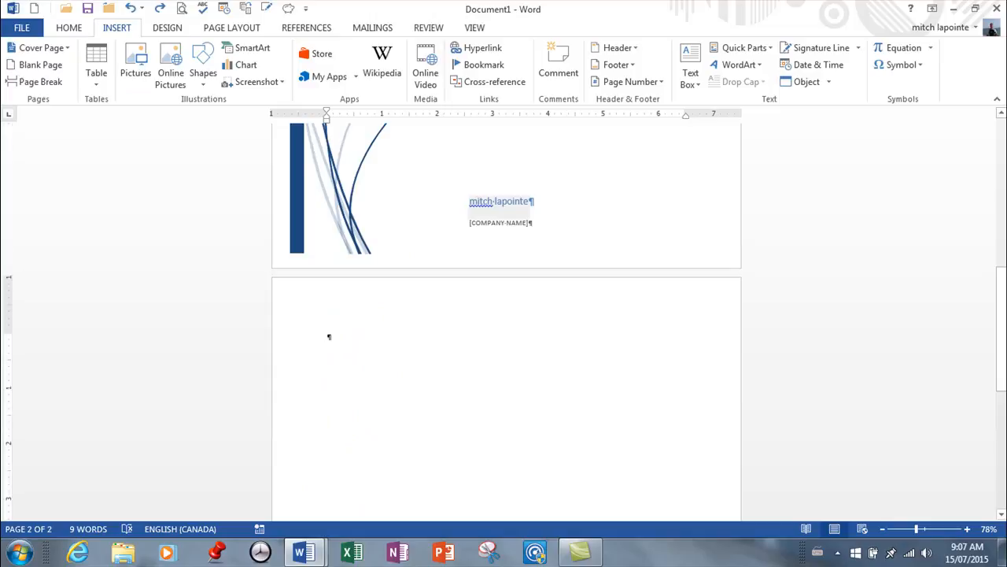
pyautogui.scroll(9, 363, 336)
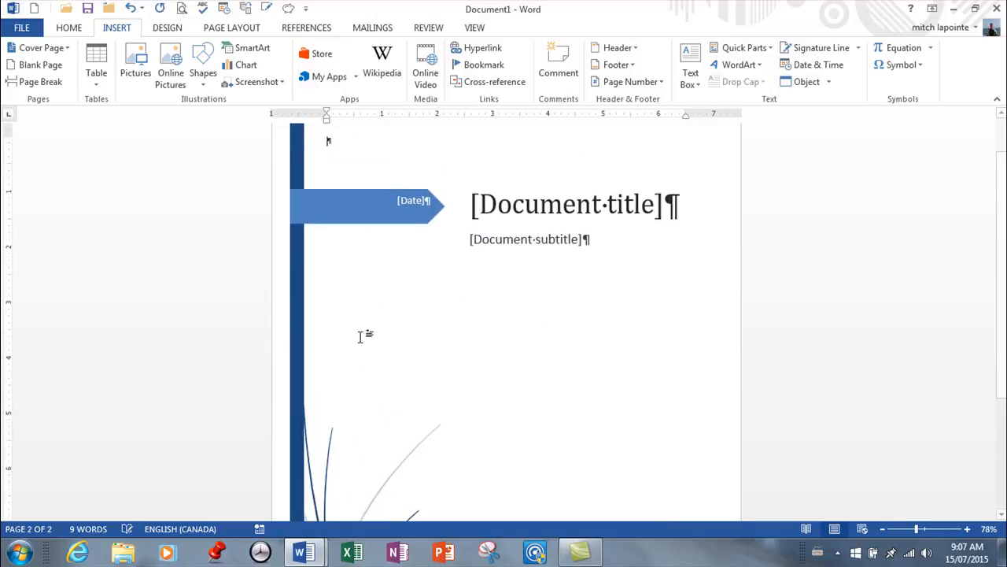
pyautogui.scroll(-1, 399, 365)
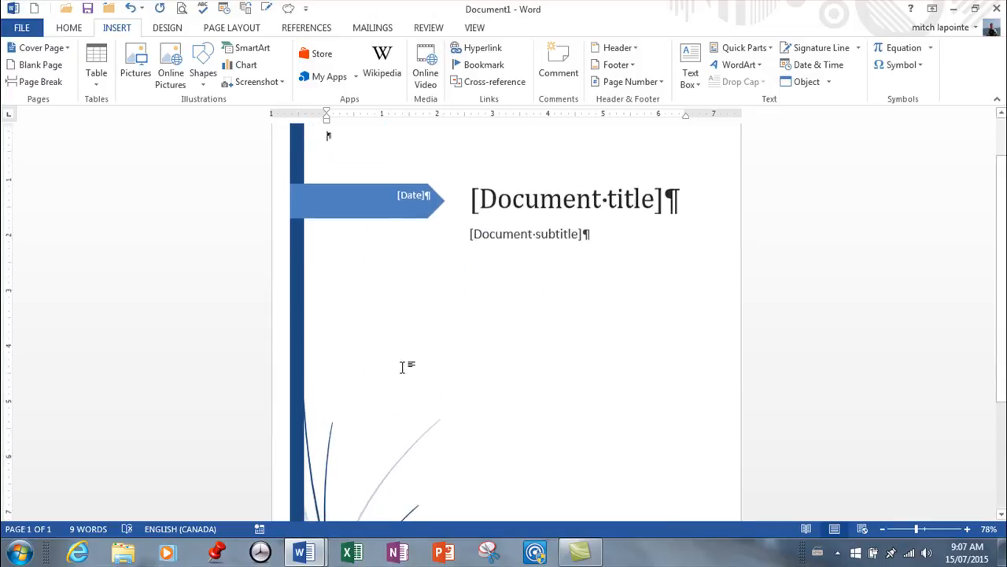
pyautogui.scroll(-3, 398, 364)
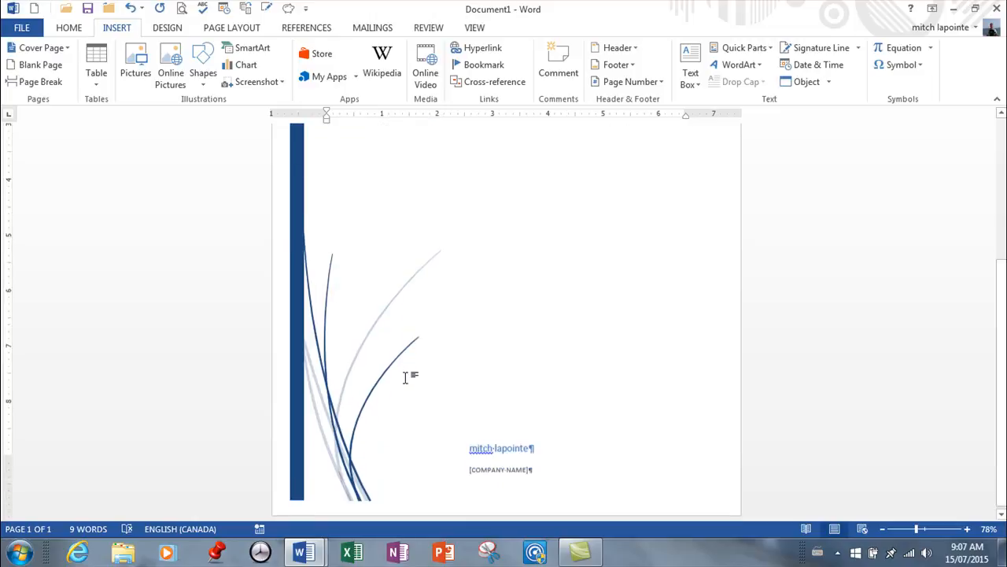
pyautogui.click(132, 8)
pyautogui.scroll(-3, 452, 291)
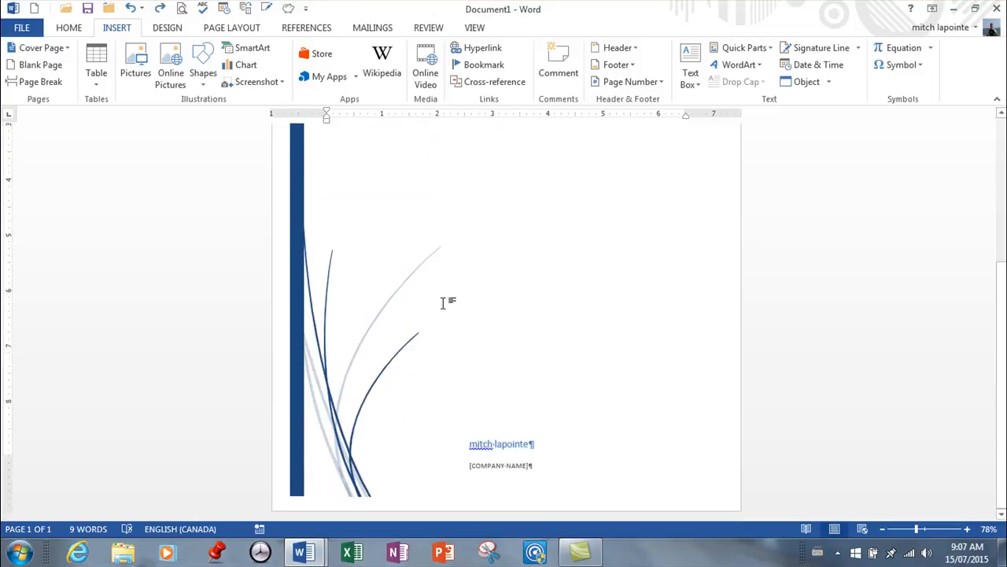
# - Remove the current Whisp cover page from the document
pyautogui.scroll(2, 442, 305)
pyautogui.click(131, 8)
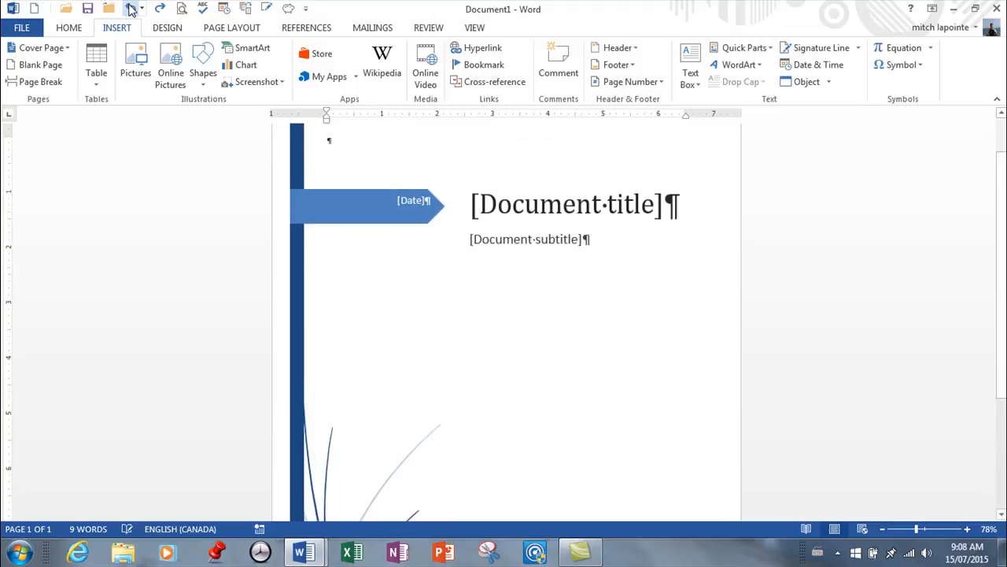
pyautogui.click(67, 50)
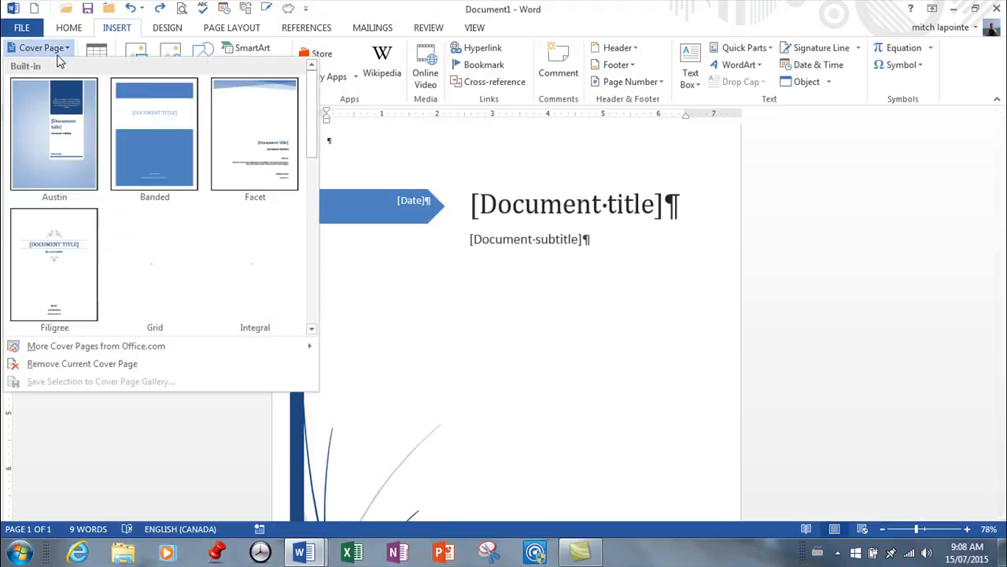
pyautogui.click(93, 366)
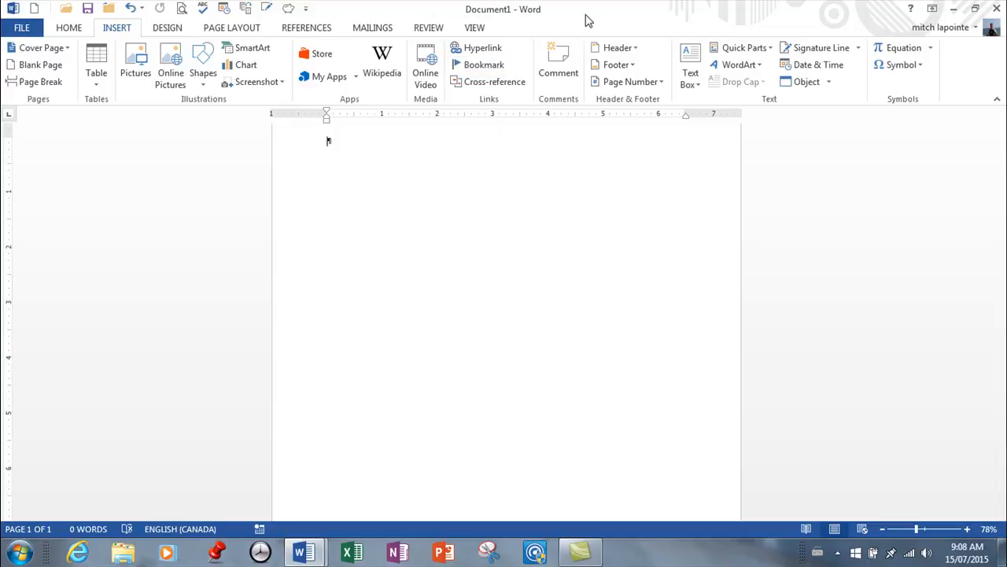
# - Browse the built-in text box gallery to examine its quote and sidebar designs
pyautogui.click(696, 86)
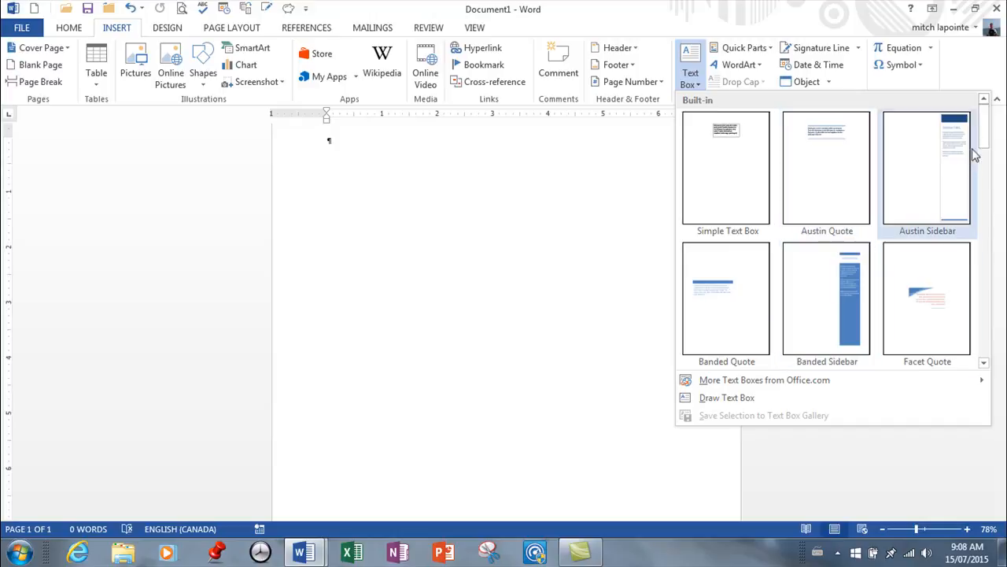
pyautogui.moveTo(983, 136); pyautogui.dragTo(990, 176)
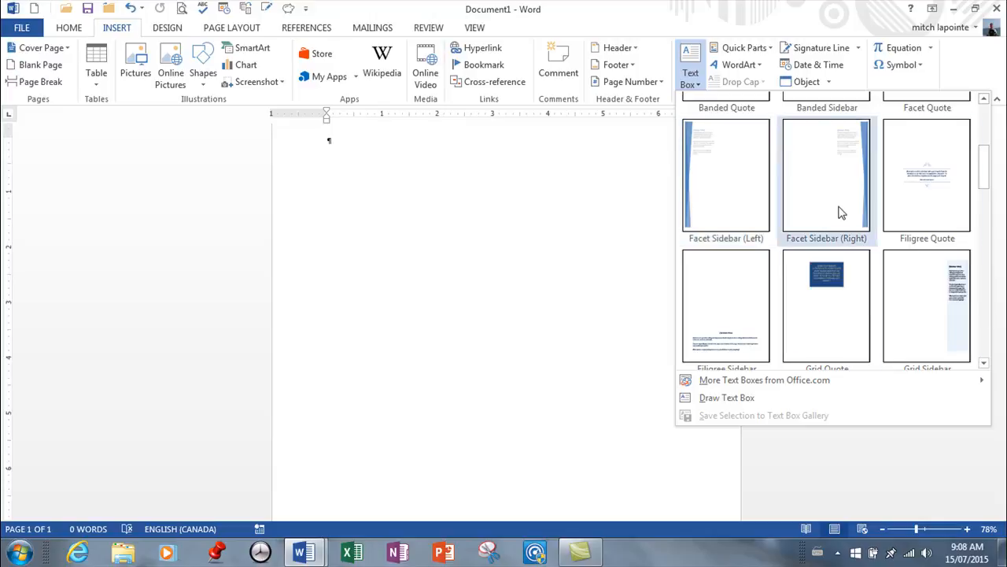
pyautogui.scroll(-5, 840, 212)
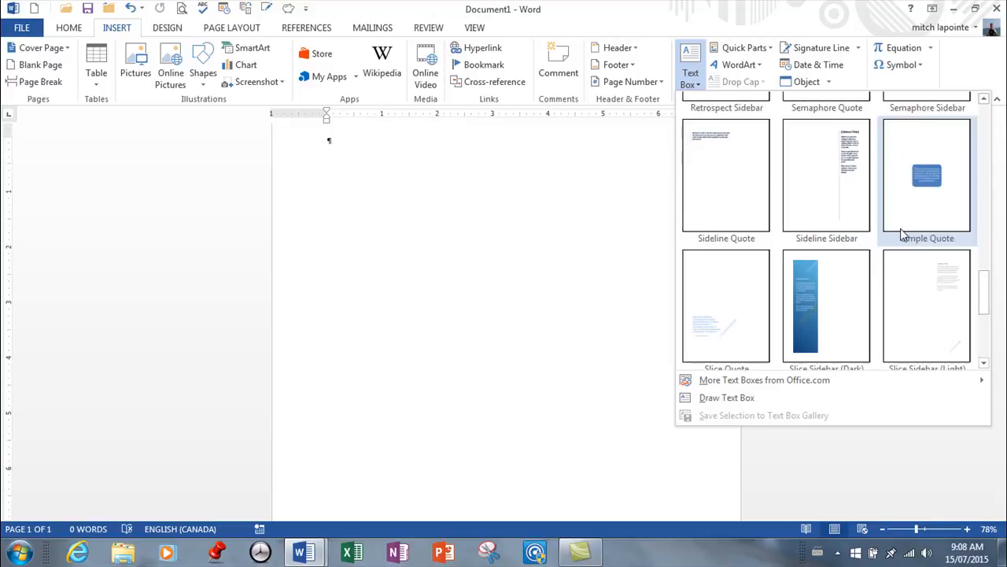
pyautogui.moveTo(986, 288); pyautogui.dragTo(962, 170)
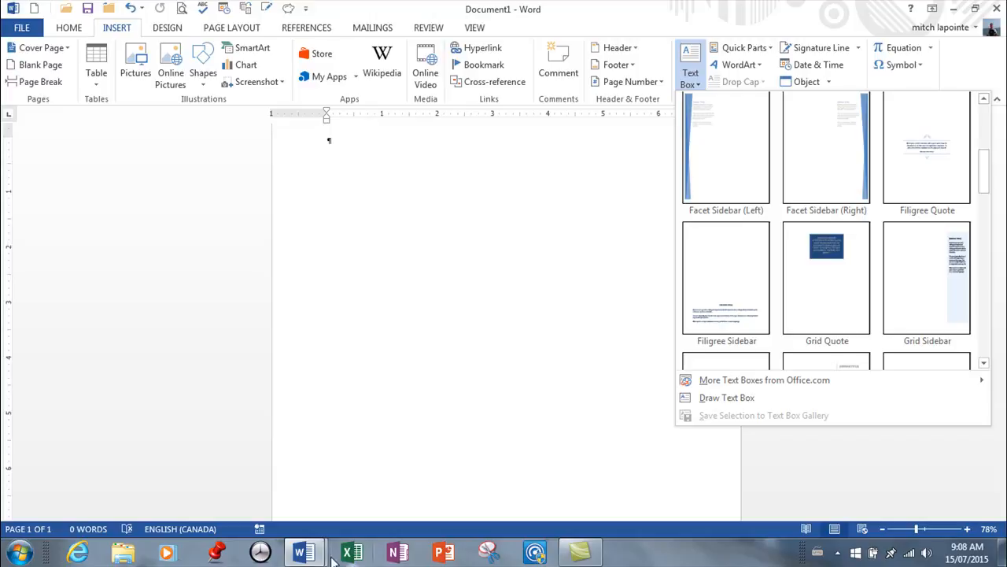
# - Switch to the open lifesecrets_big document and go to its second page
pyautogui.moveTo(321, 557)
pyautogui.click(289, 479)
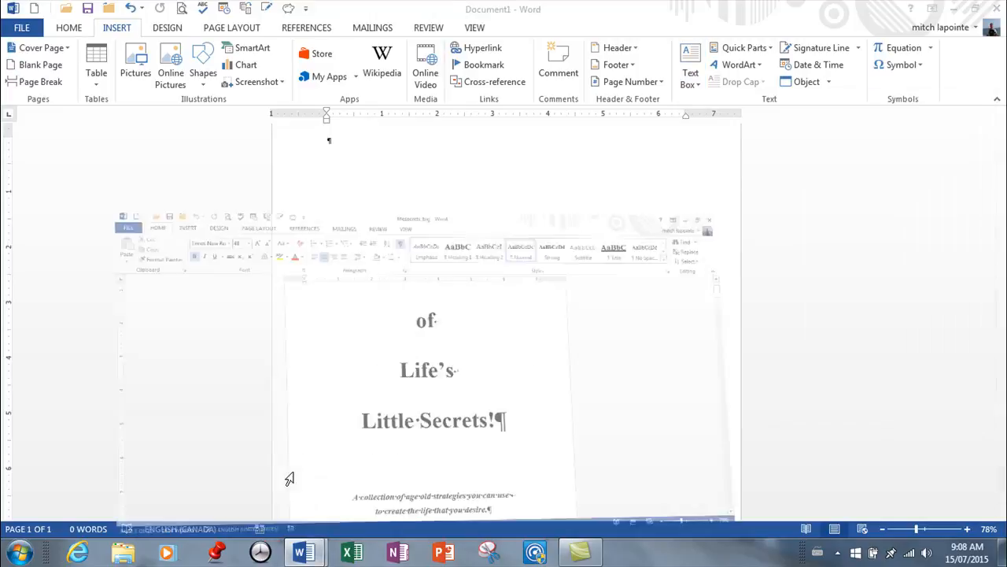
pyautogui.scroll(-5, 622, 386)
pyautogui.scroll(-6, 620, 388)
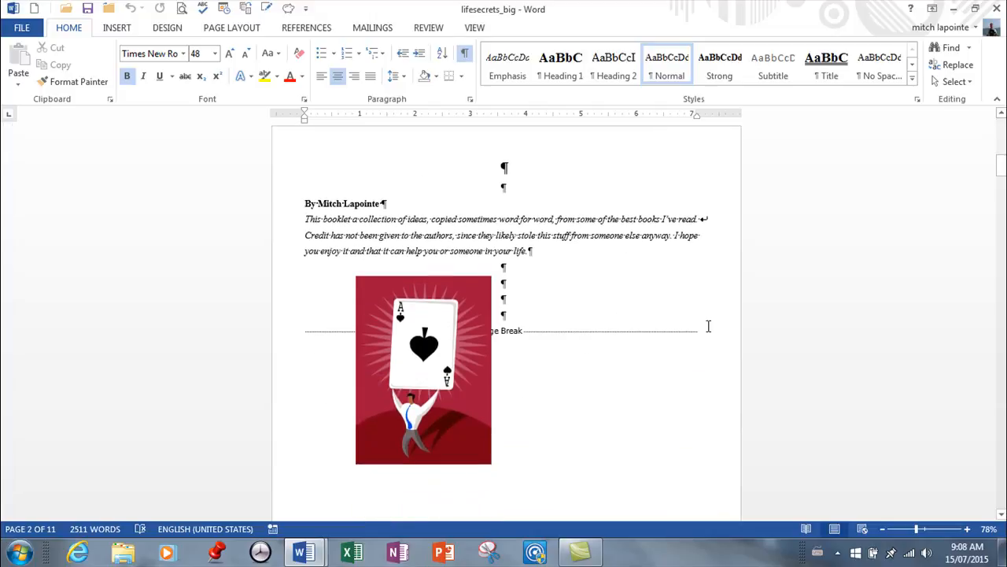
# - Insert the Austin Sidebar text box, check its placement on the title page, and undo the insertion
pyautogui.click(112, 32)
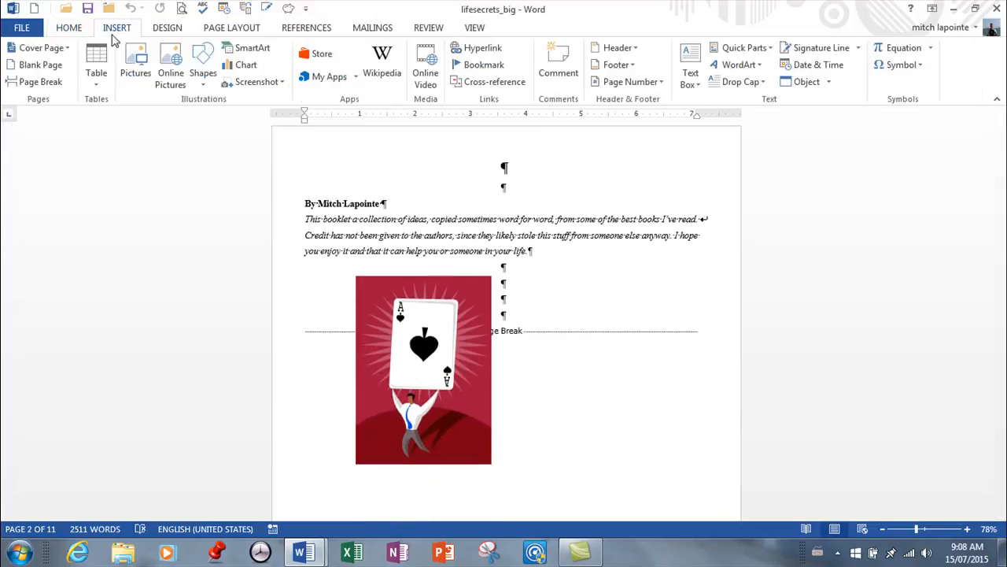
pyautogui.click(690, 72)
pyautogui.click(938, 142)
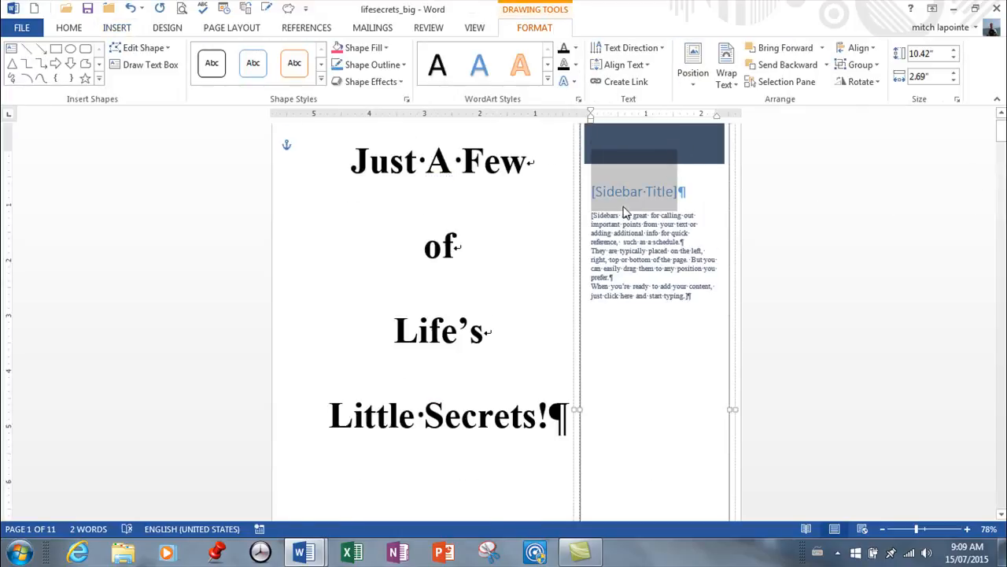
pyautogui.scroll(-10, 683, 255)
pyautogui.scroll(6, 682, 262)
pyautogui.scroll(2, 682, 262)
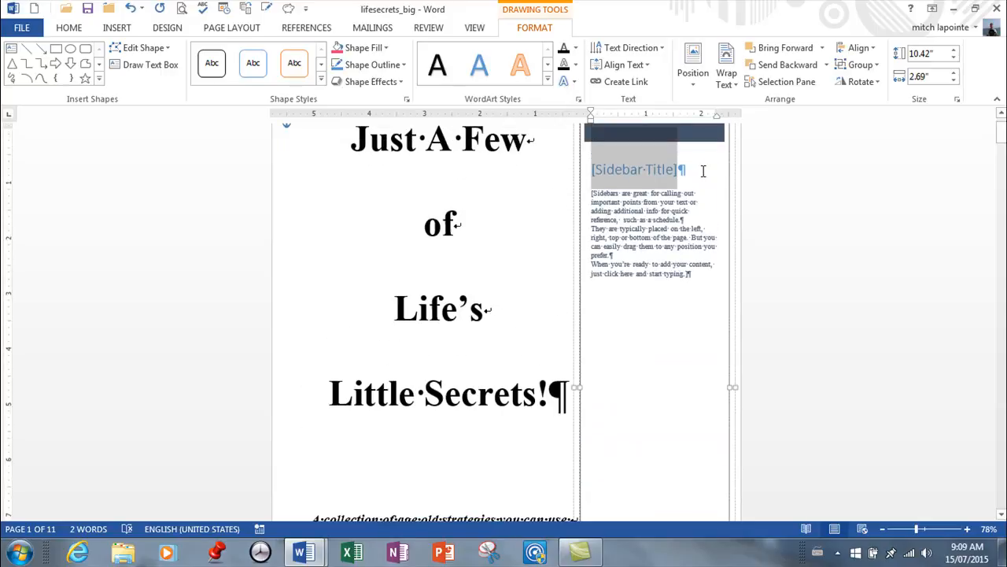
pyautogui.click(130, 8)
# - Replace the ace card picture on page 2 with the built-in Austin Sidebar text box
pyautogui.scroll(-10, 627, 339)
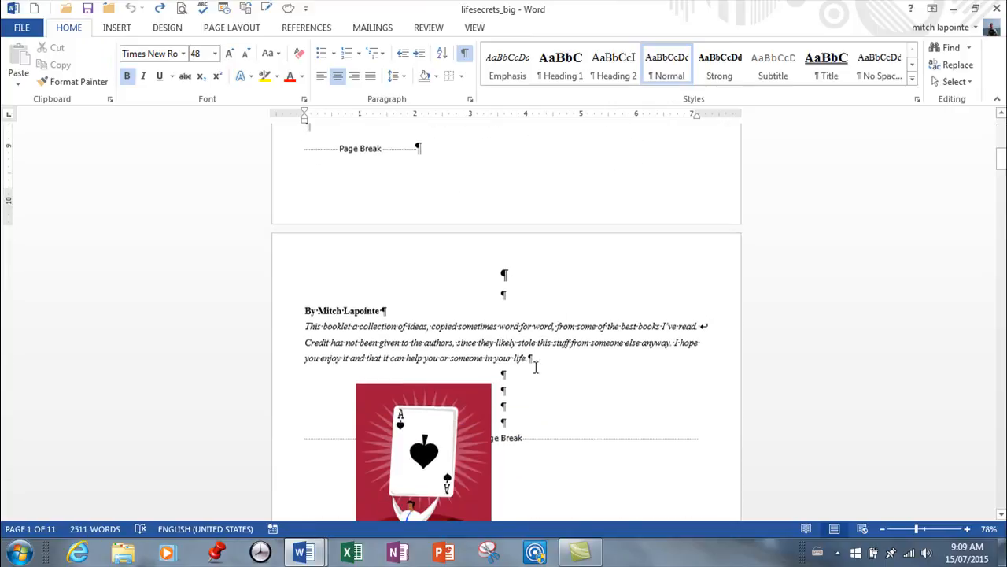
pyautogui.click(618, 388)
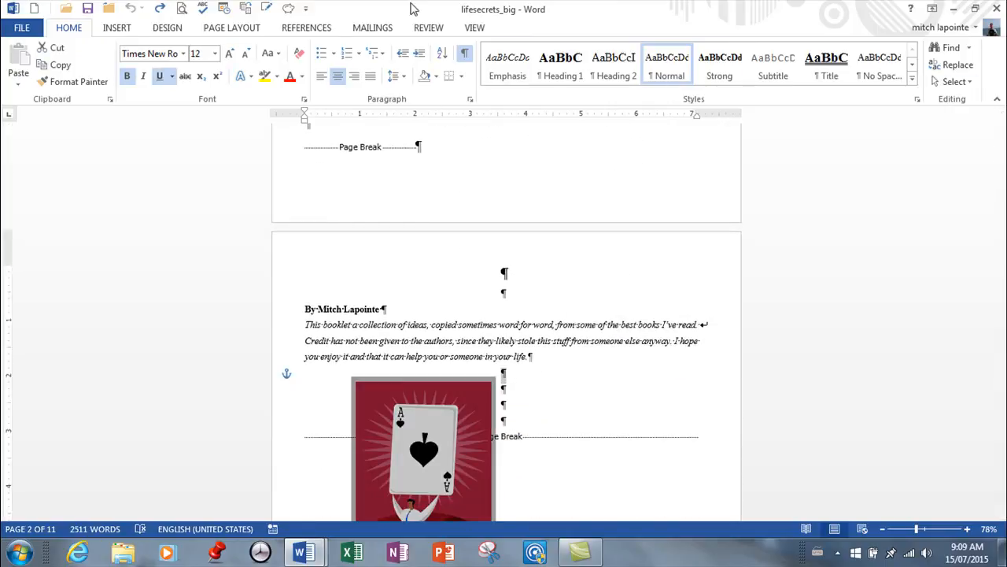
pyautogui.click(117, 29)
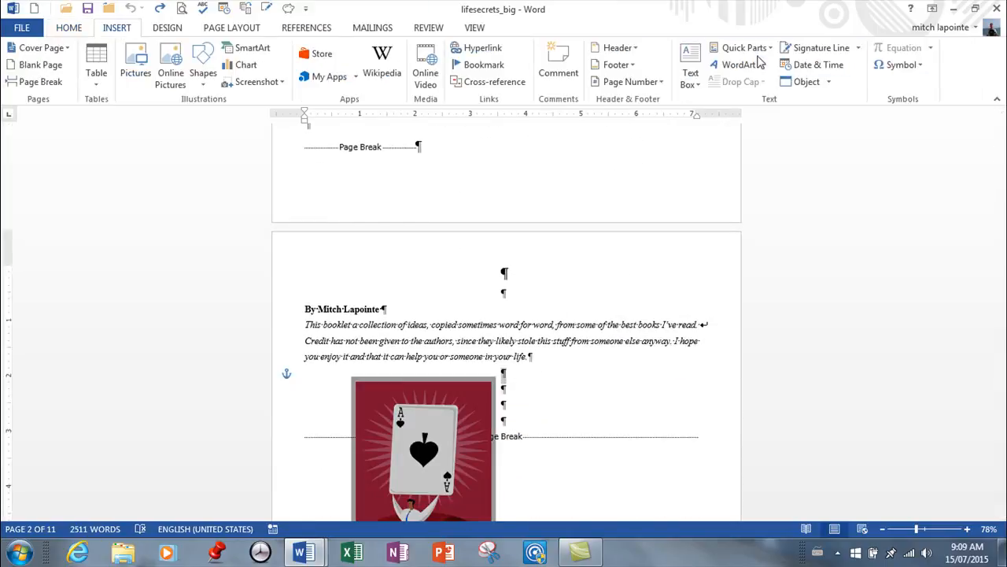
pyautogui.click(698, 84)
pyautogui.scroll(-5, 972, 220)
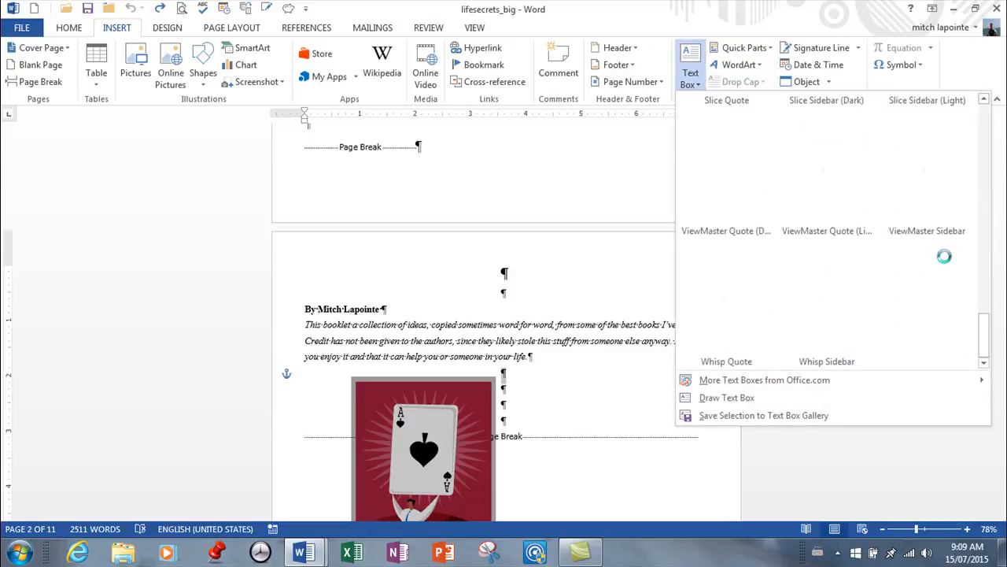
pyautogui.click(964, 211)
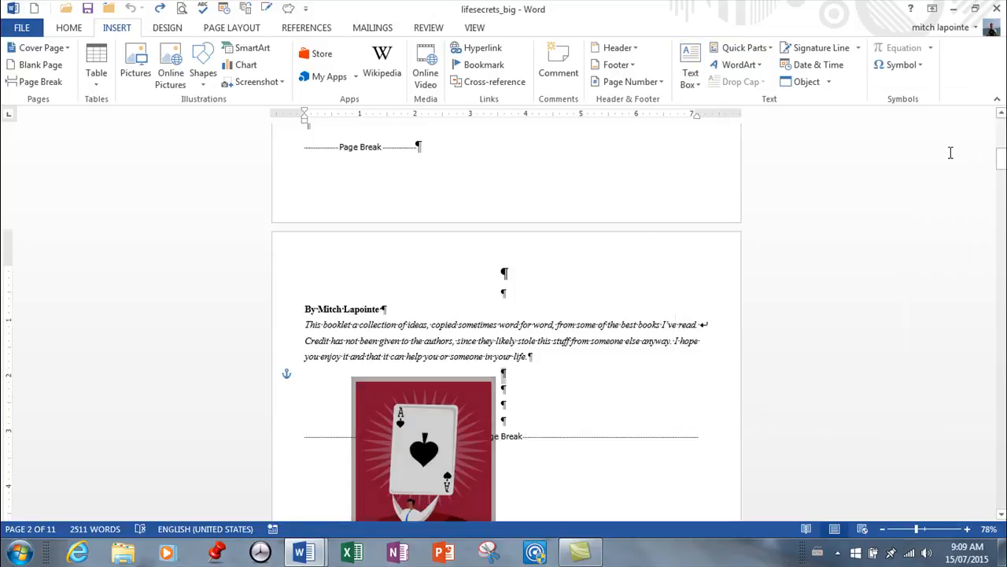
pyautogui.scroll(-3, 689, 244)
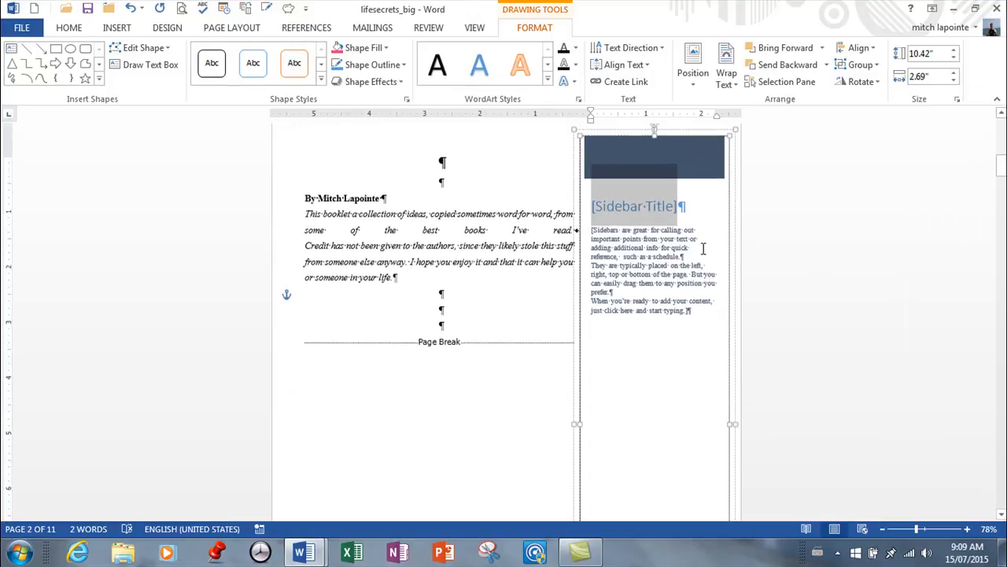
# - Try to reposition the sidebar on page 2, check the surrounding pages, and undo the move
pyautogui.scroll(20, 698, 134)
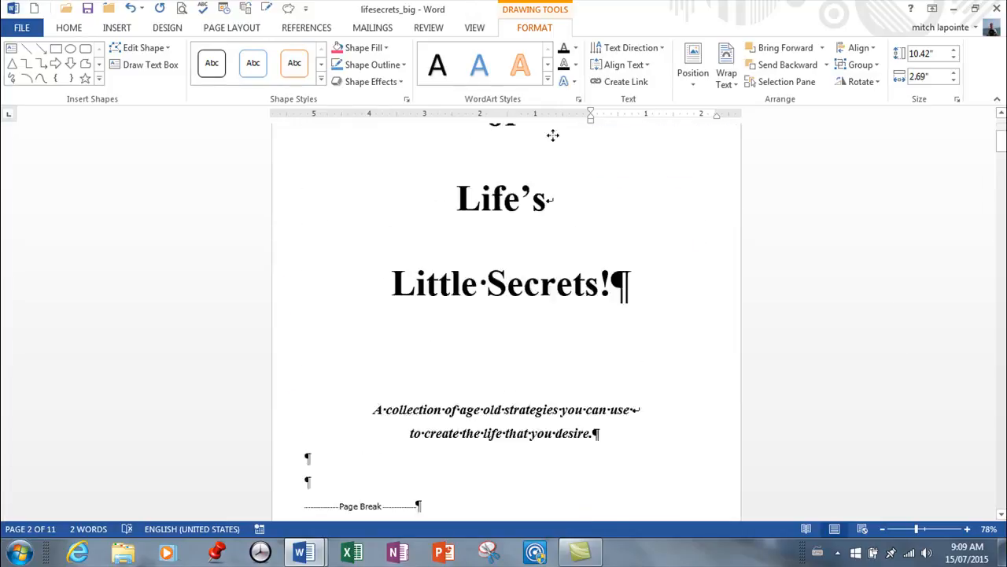
pyautogui.scroll(-15, 681, 347)
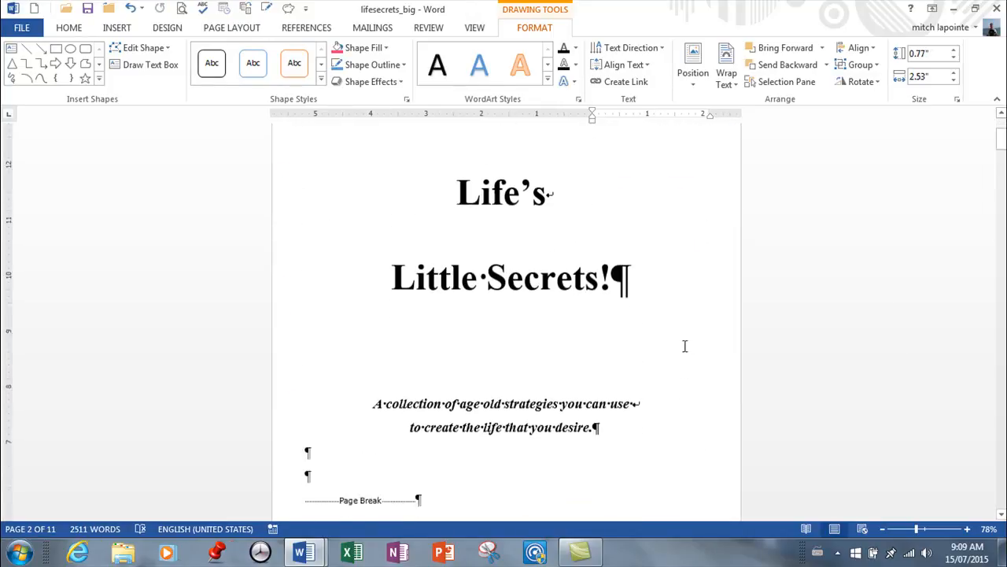
pyautogui.scroll(-3, 682, 317)
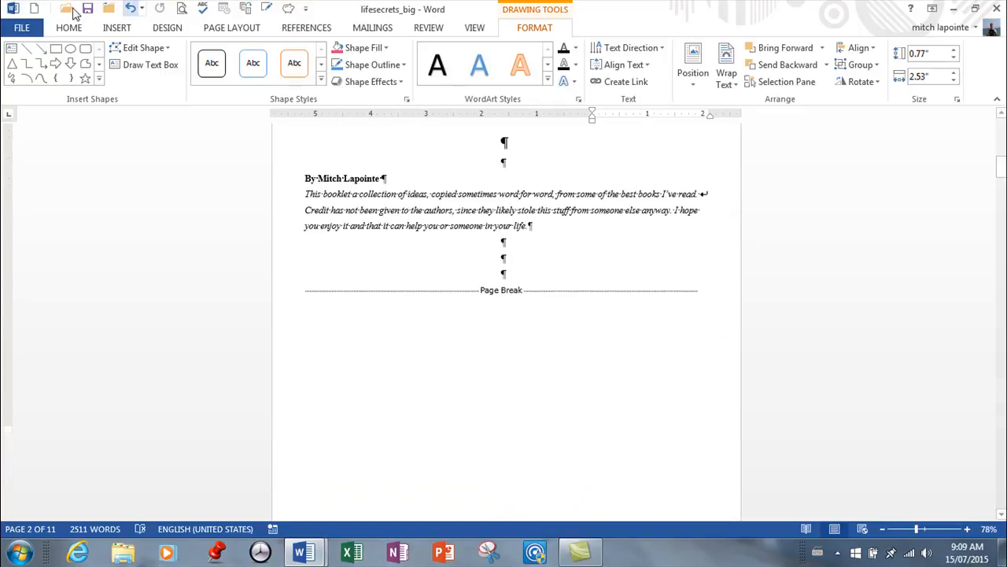
pyautogui.click(131, 8)
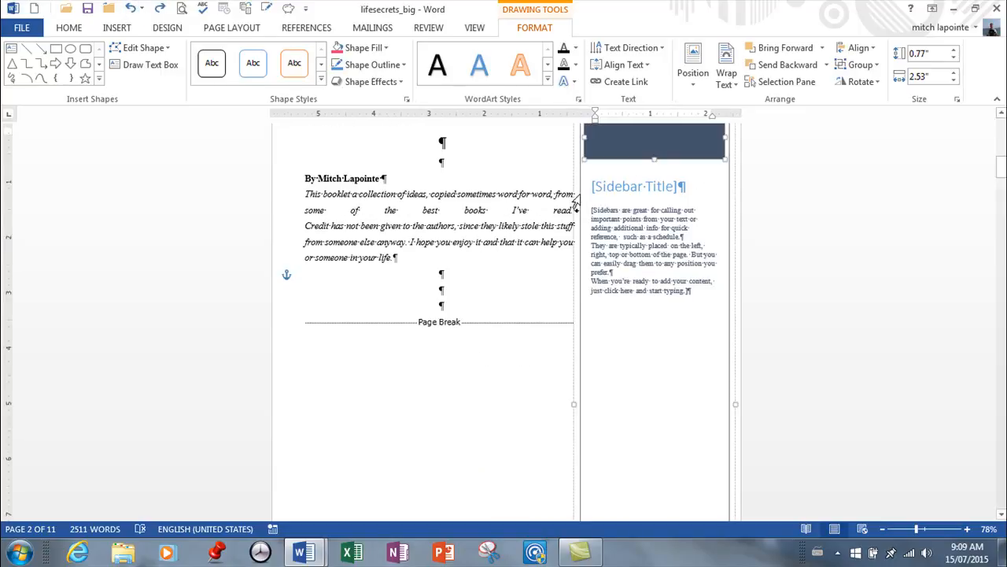
# - Move the whole sidebar to the left side of page 2 so the body text wraps beside it
pyautogui.click(731, 195)
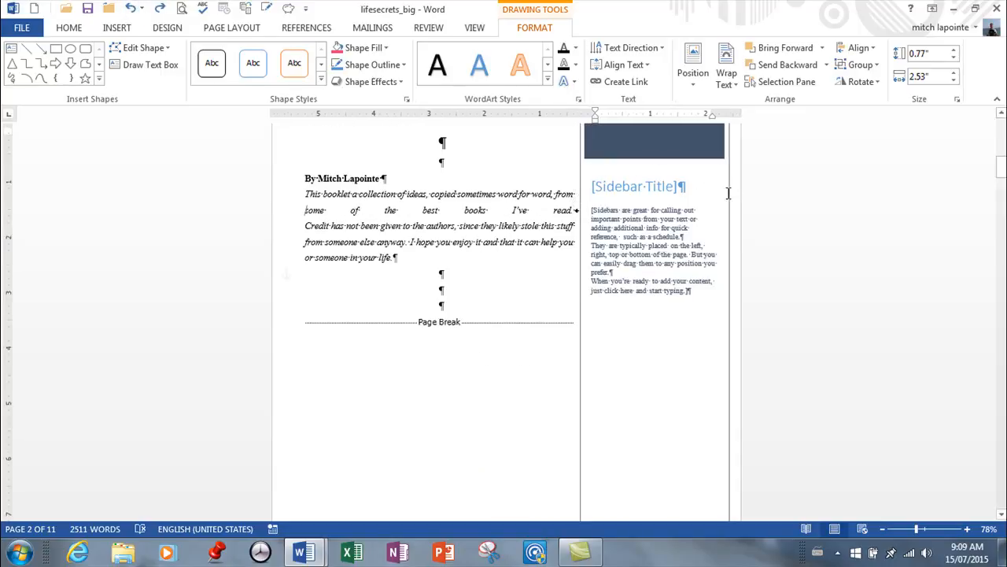
pyautogui.moveTo(731, 194)
pyautogui.mouseDown()
pyautogui.moveTo(350, 177)
pyautogui.moveTo(415, 210)
pyautogui.moveTo(447, 207)
pyautogui.mouseUp()
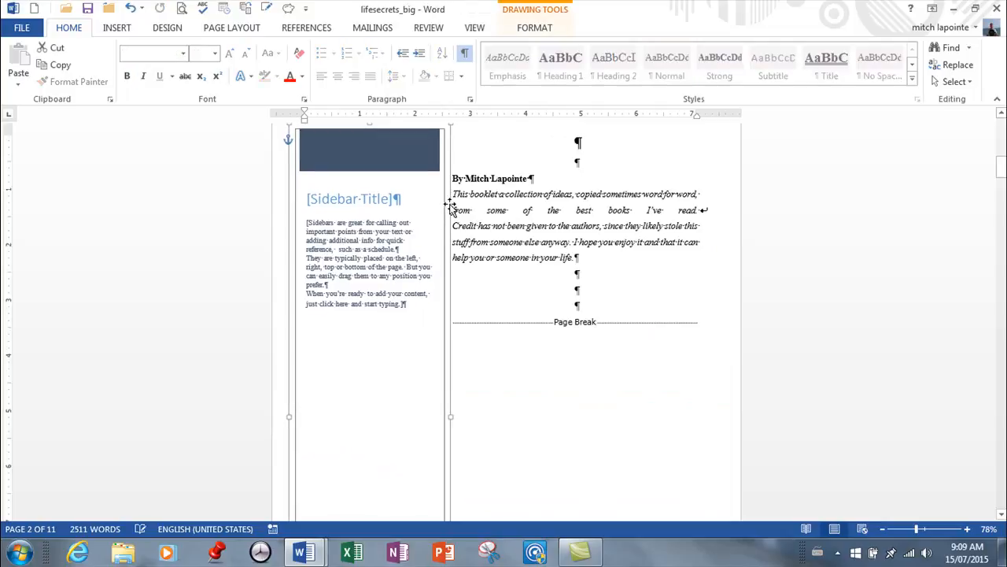
# - Fill the sidebar's header rectangle with the recently used pink color
pyautogui.click(404, 172)
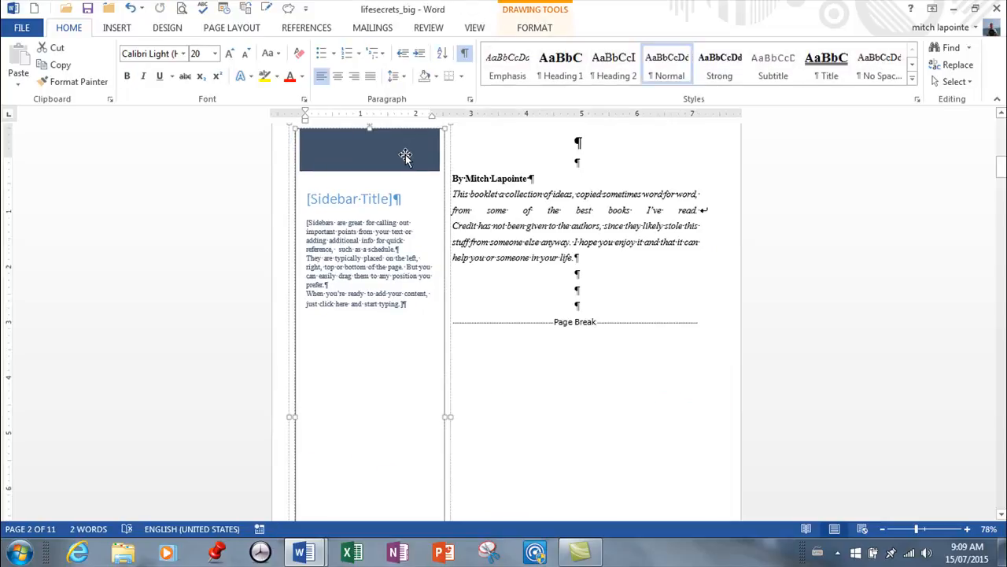
pyautogui.click(404, 155)
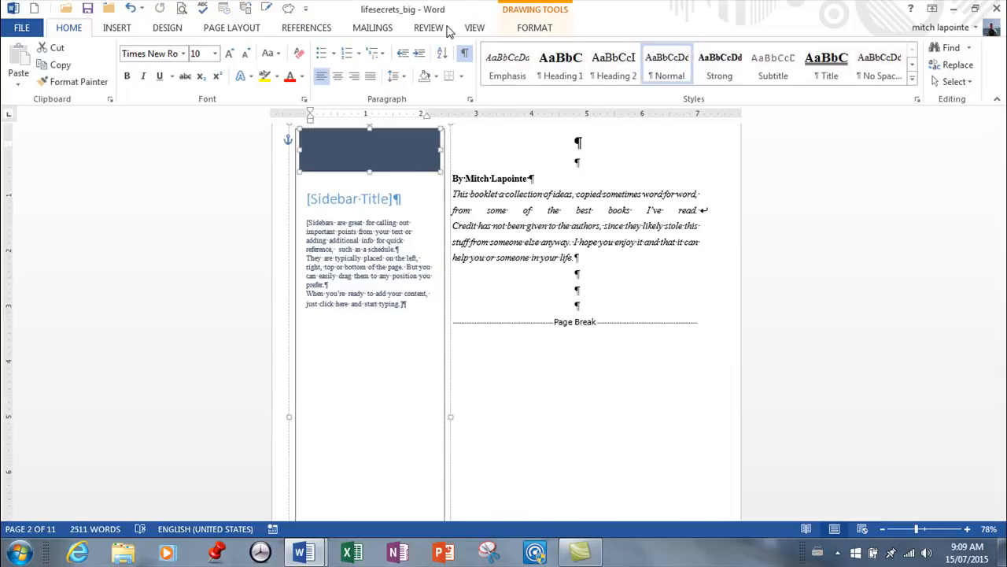
pyautogui.click(550, 32)
pyautogui.click(385, 49)
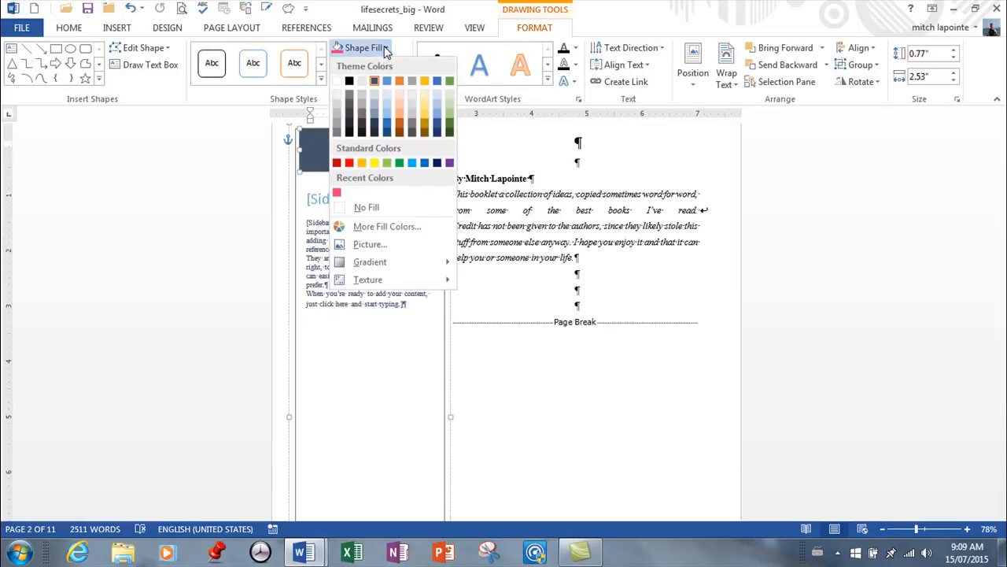
pyautogui.click(337, 192)
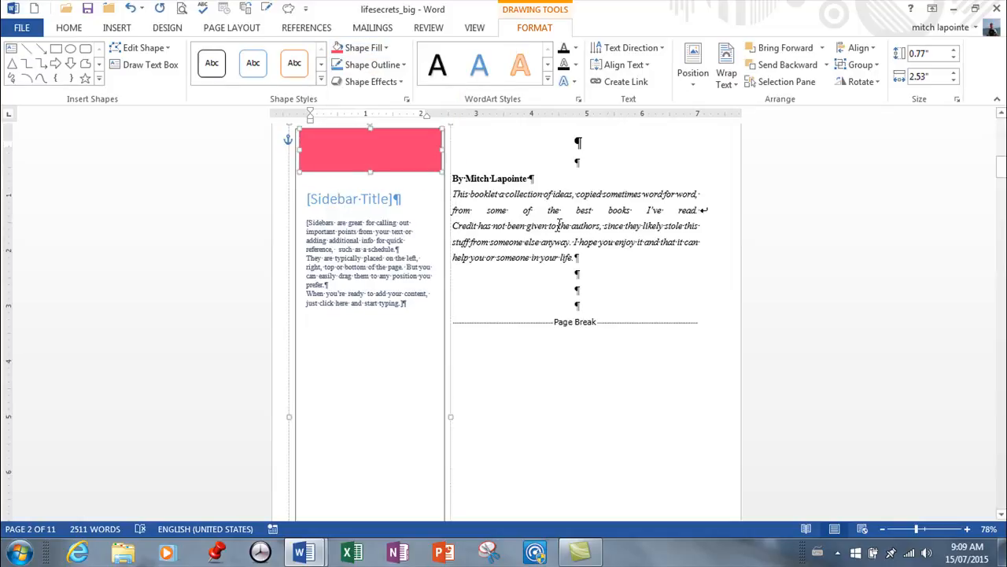
# - Examine the sidebar down to the bottom of page 2 and compare it with the neighbouring pages
pyautogui.scroll(-3, 621, 281)
pyautogui.scroll(-5, 598, 333)
pyautogui.scroll(5, 614, 330)
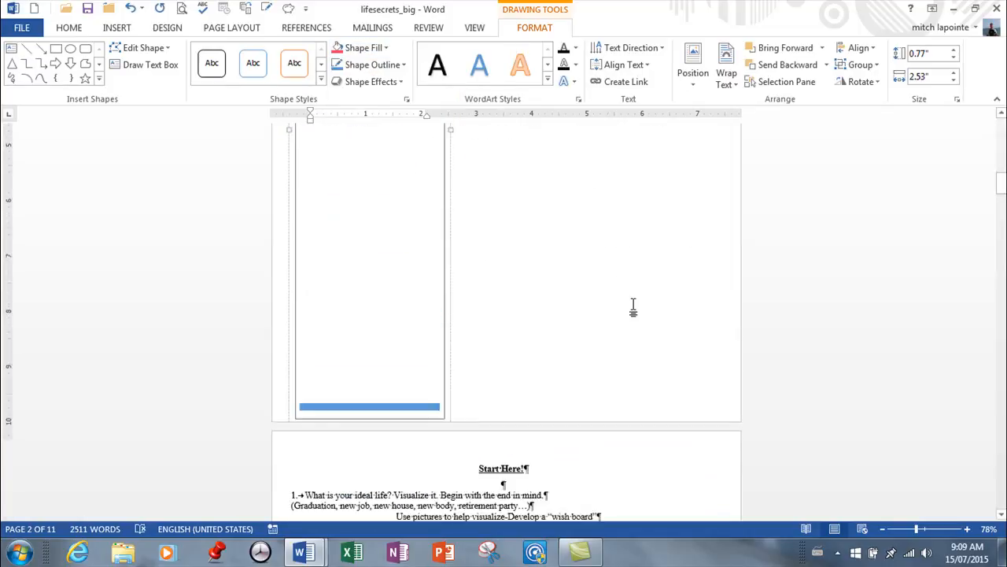
pyautogui.scroll(10, 634, 303)
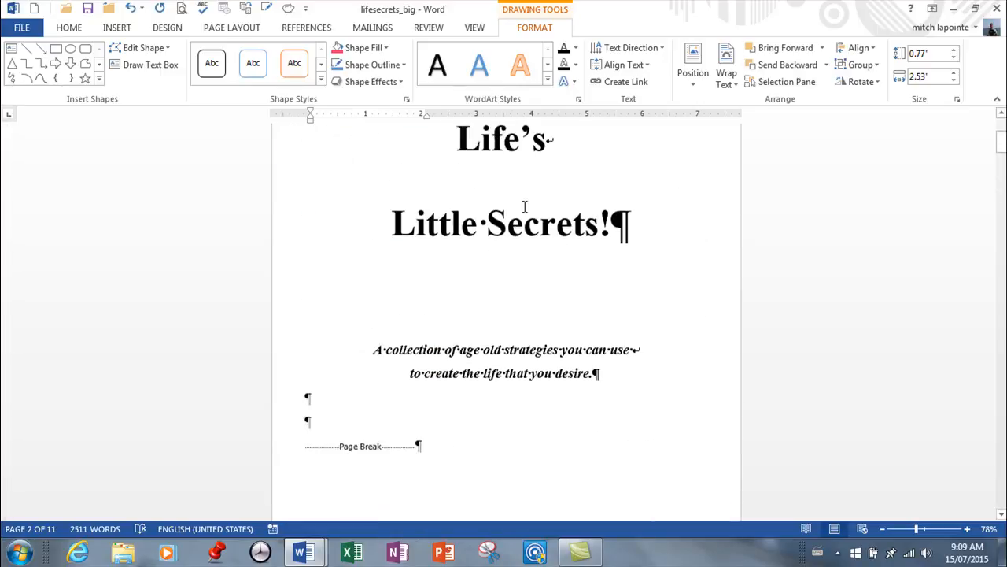
pyautogui.scroll(3, 720, 291)
pyautogui.scroll(-10, 708, 302)
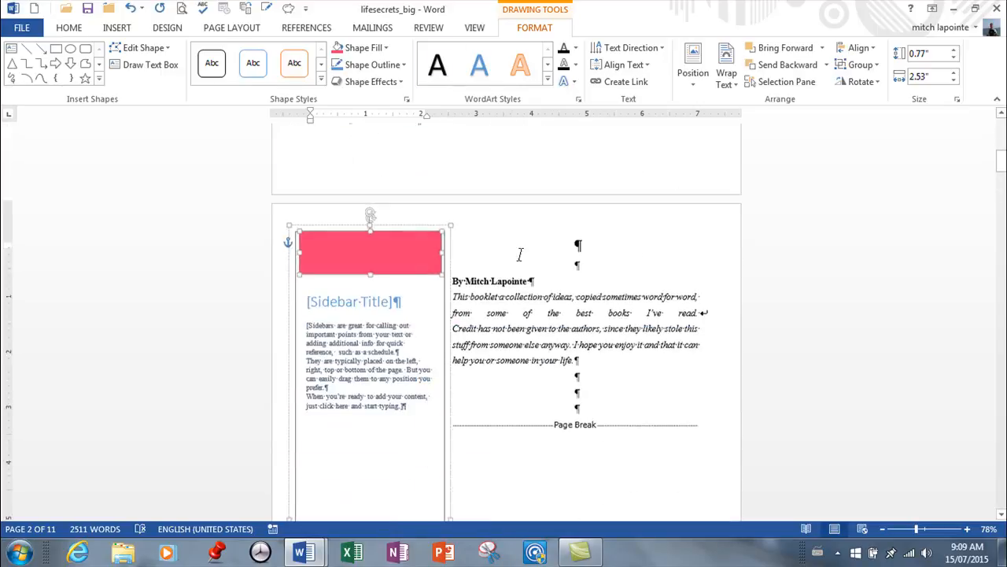
pyautogui.scroll(-3, 532, 256)
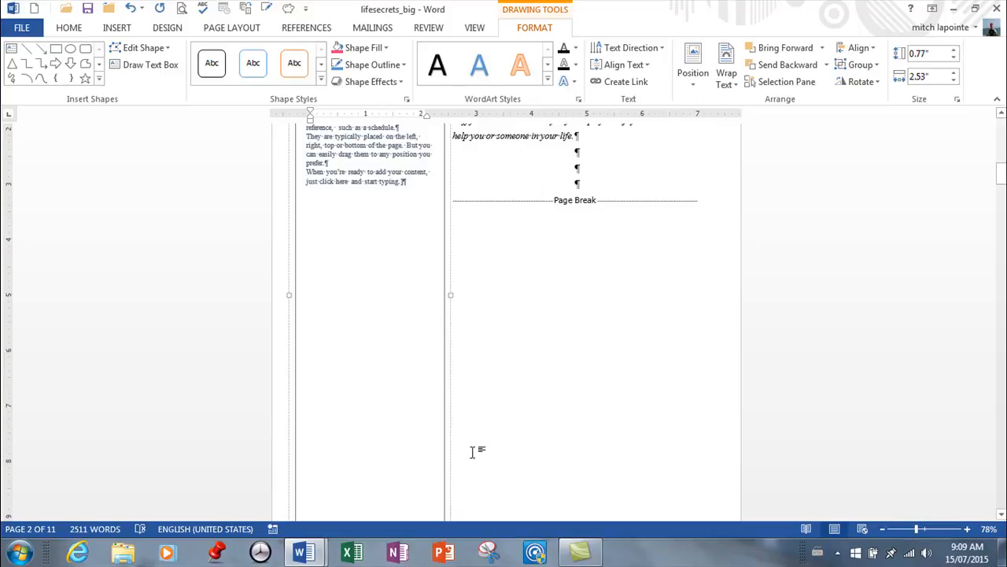
# - Delete the entire sidebar text box from page 2
pyautogui.click(506, 356)
pyautogui.scroll(5, 508, 354)
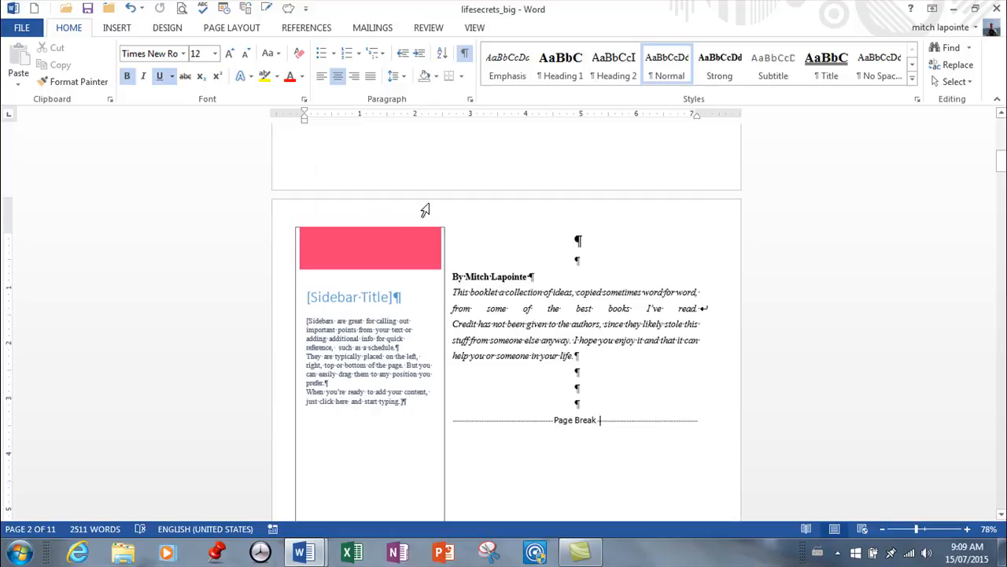
pyautogui.click(443, 258)
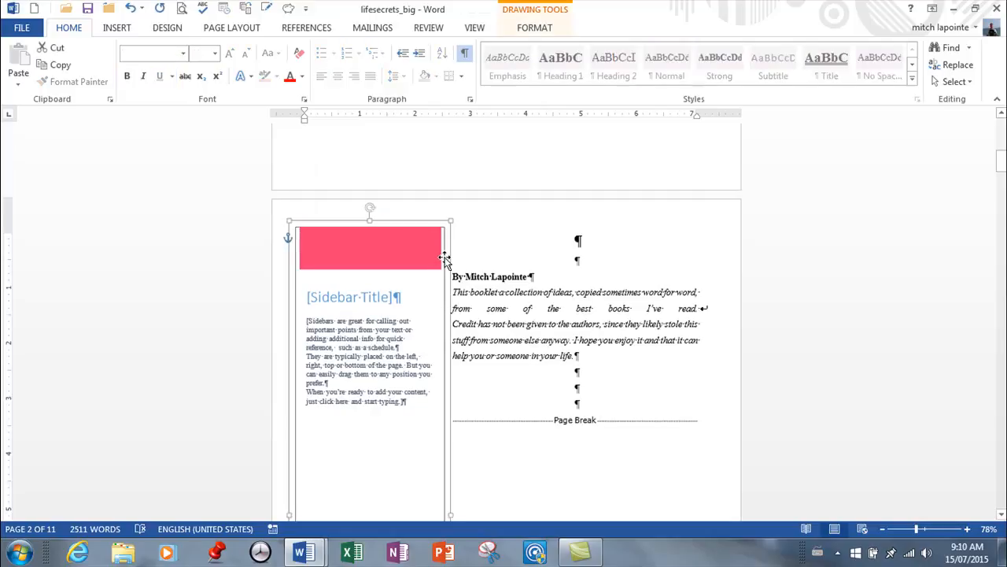
pyautogui.press('Delete')
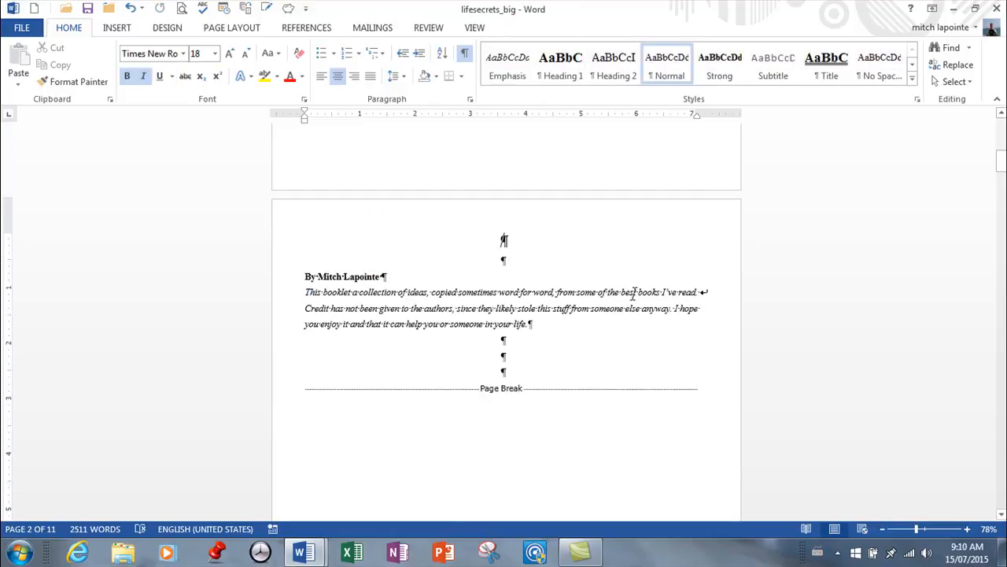
# - Undo the earlier edits until the ace-of-spades picture is back on page 2
pyautogui.scroll(3, 631, 296)
pyautogui.scroll(-3, 633, 297)
pyautogui.scroll(-10, 629, 305)
pyautogui.scroll(6, 631, 306)
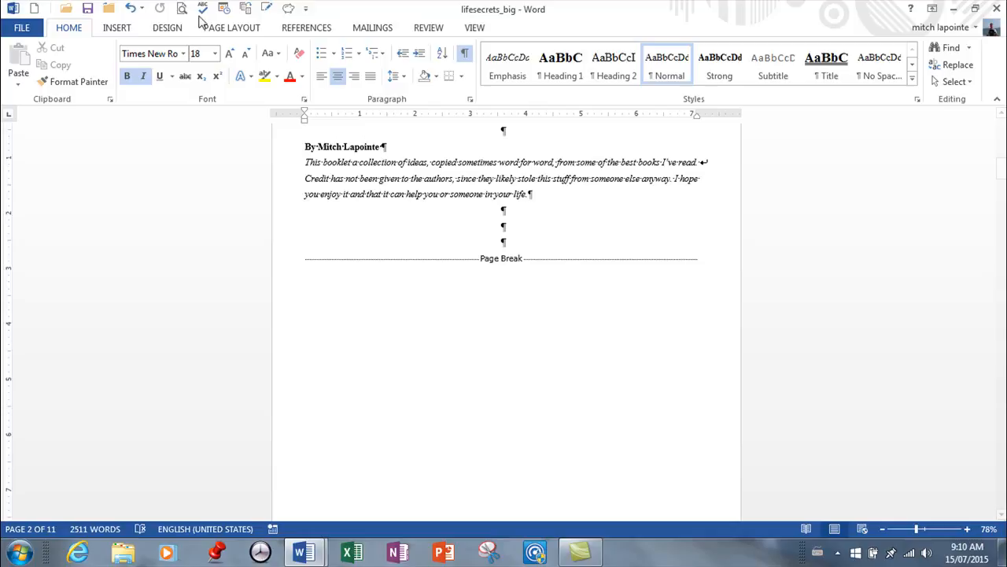
pyautogui.click(131, 9)
pyautogui.click(131, 9)
pyautogui.click(130, 9)
pyautogui.click(131, 9)
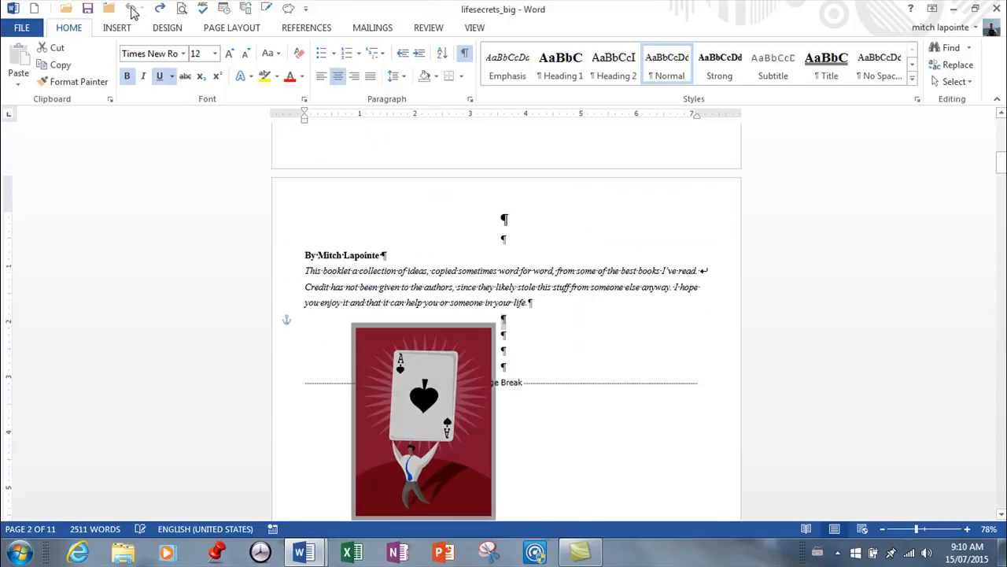
pyautogui.click(556, 407)
pyautogui.scroll(-4, 565, 397)
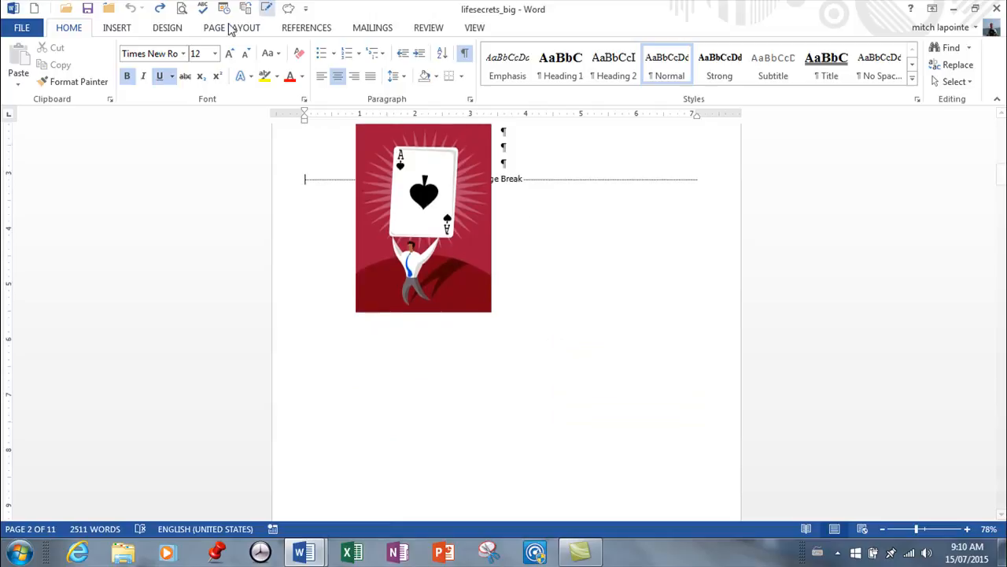
pyautogui.scroll(4, 726, 262)
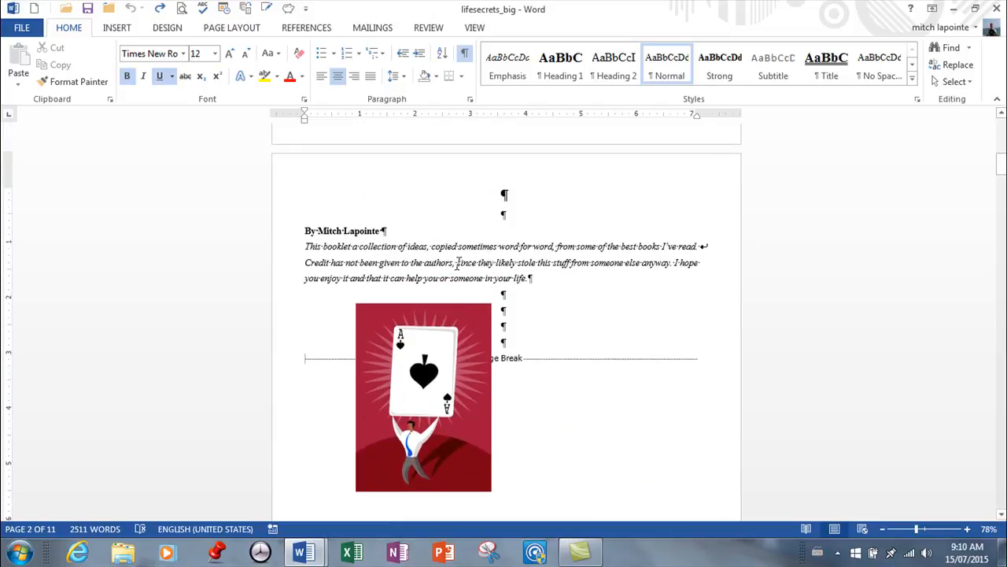
# - Enclose the italic introductory paragraph beginning "This booklet a collection of ideas" on page 2 in a drawn text box
pyautogui.moveTo(303, 248); pyautogui.dragTo(536, 279)
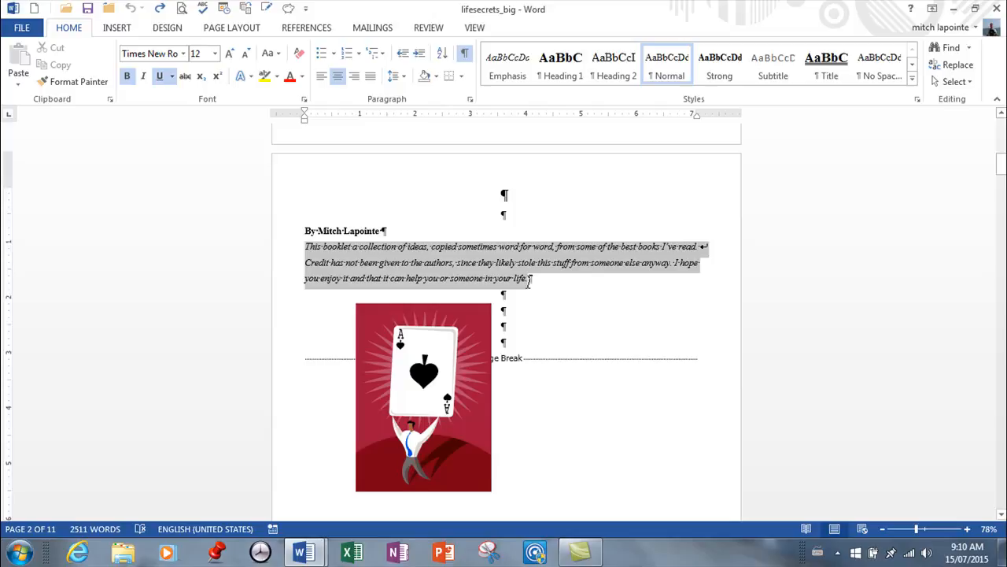
pyautogui.moveTo(529, 281); pyautogui.dragTo(533, 279)
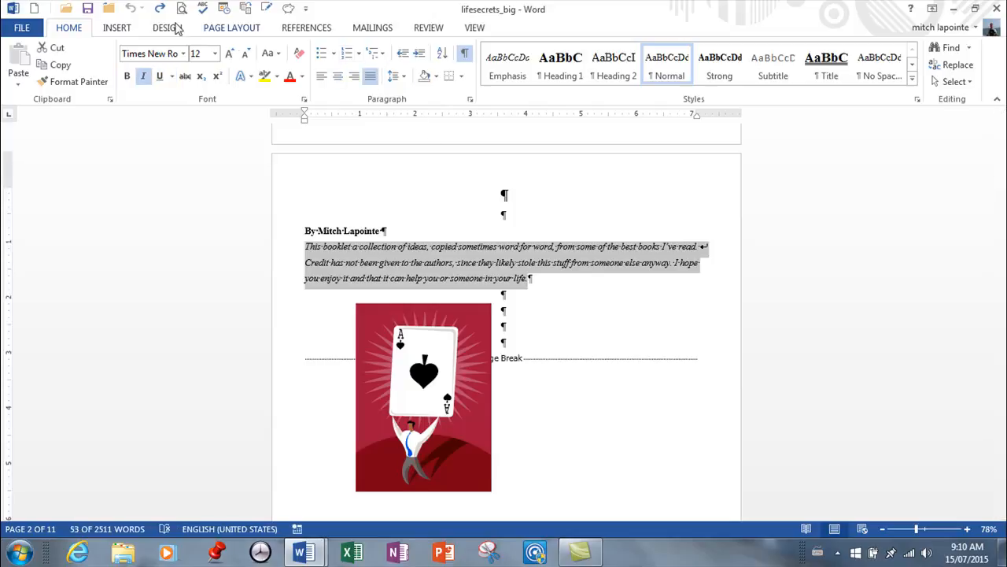
pyautogui.click(118, 28)
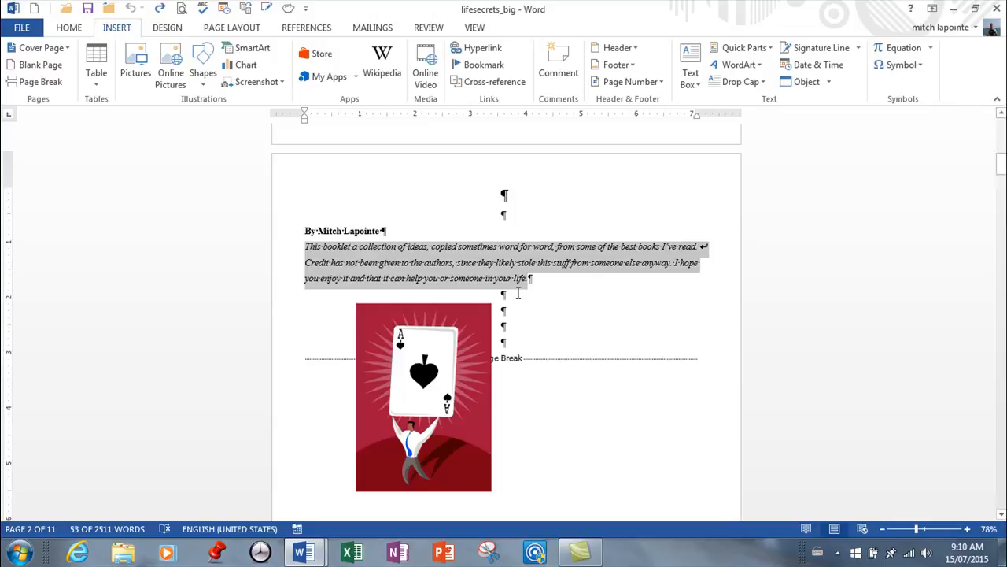
pyautogui.click(697, 83)
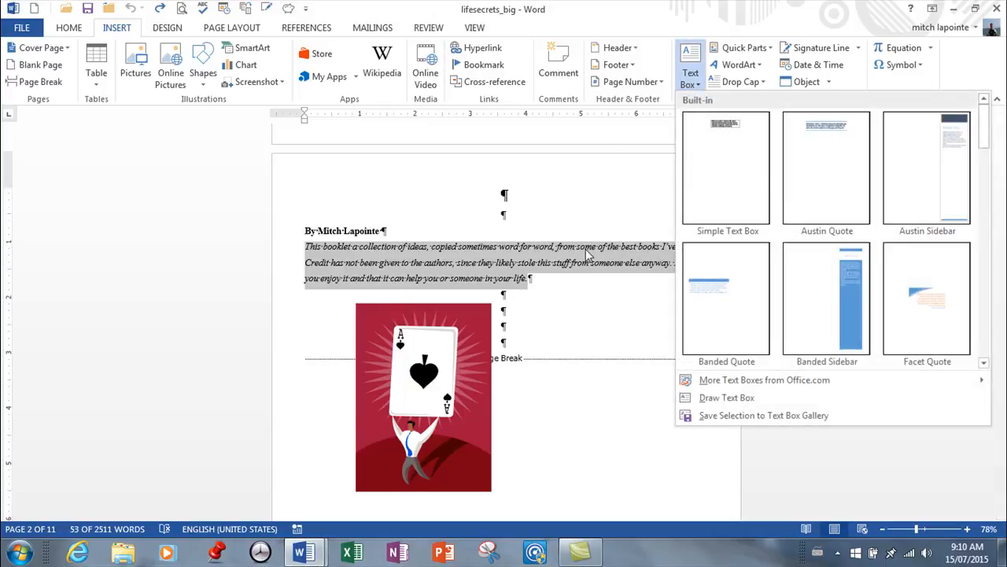
pyautogui.click(715, 398)
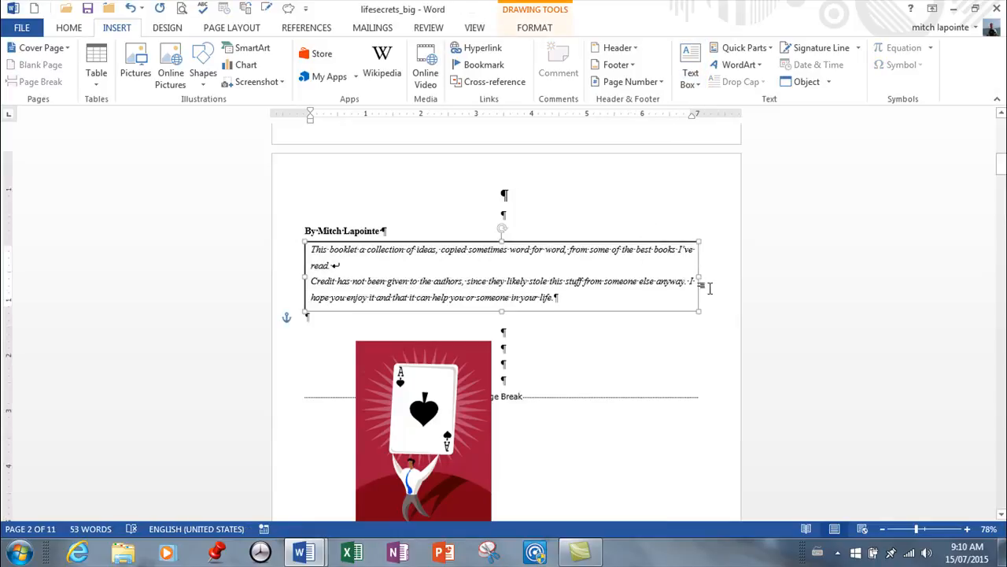
# - Narrow the new text box to about 4.91" wide and move the ace-of-spades picture further down page 2
pyautogui.moveTo(699, 276); pyautogui.dragTo(576, 325)
pyautogui.moveTo(449, 370); pyautogui.dragTo(496, 516)
pyautogui.scroll(-5, 483, 207)
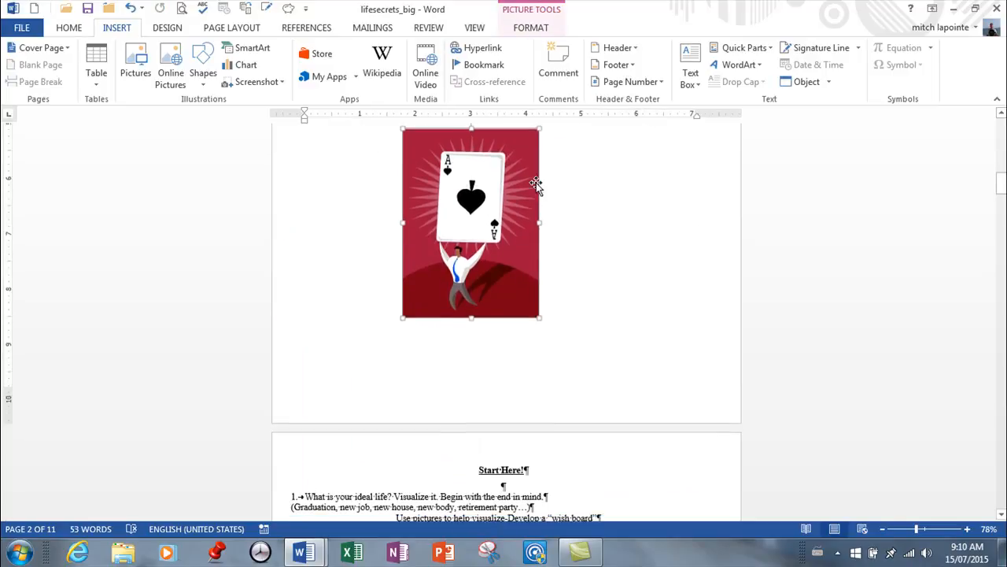
pyautogui.scroll(1, 687, 245)
pyautogui.scroll(5, 687, 246)
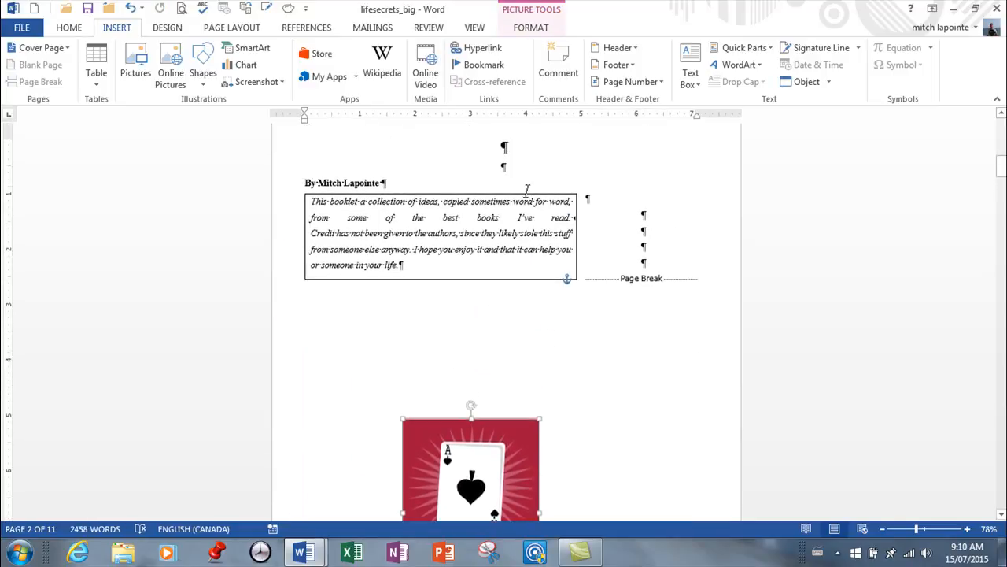
# - Move the text box down and to the right, roughly centred across page 2
pyautogui.moveTo(664, 205); pyautogui.dragTo(658, 220)
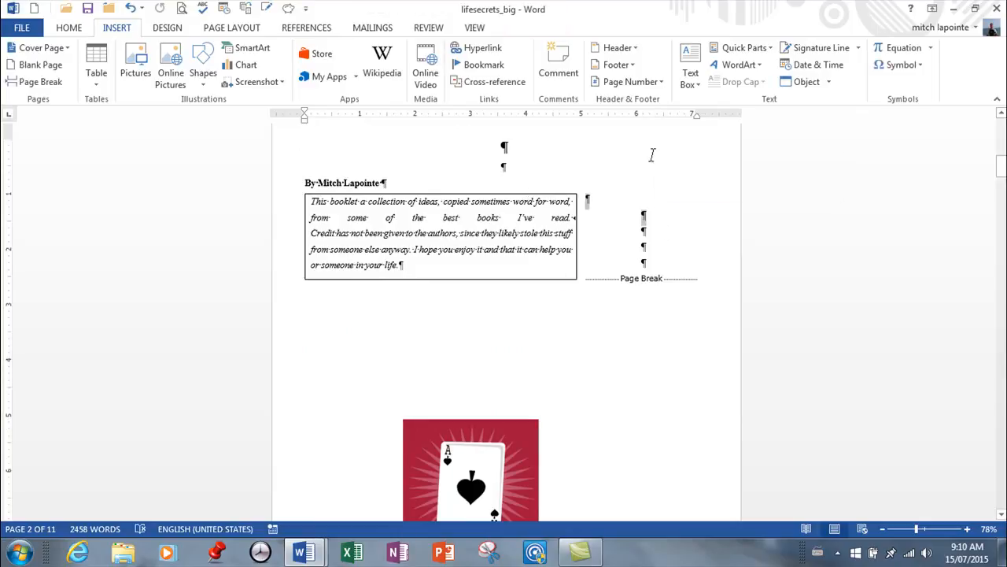
pyautogui.moveTo(538, 200); pyautogui.dragTo(602, 216)
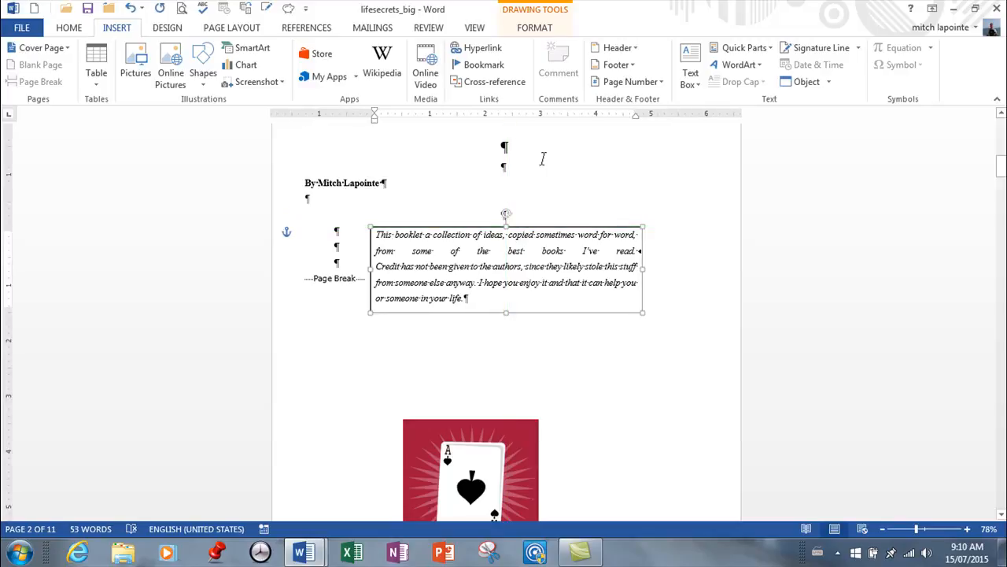
# - Preview the shape styles, fill colors and shadow effects available for the text box without applying any
pyautogui.click(540, 33)
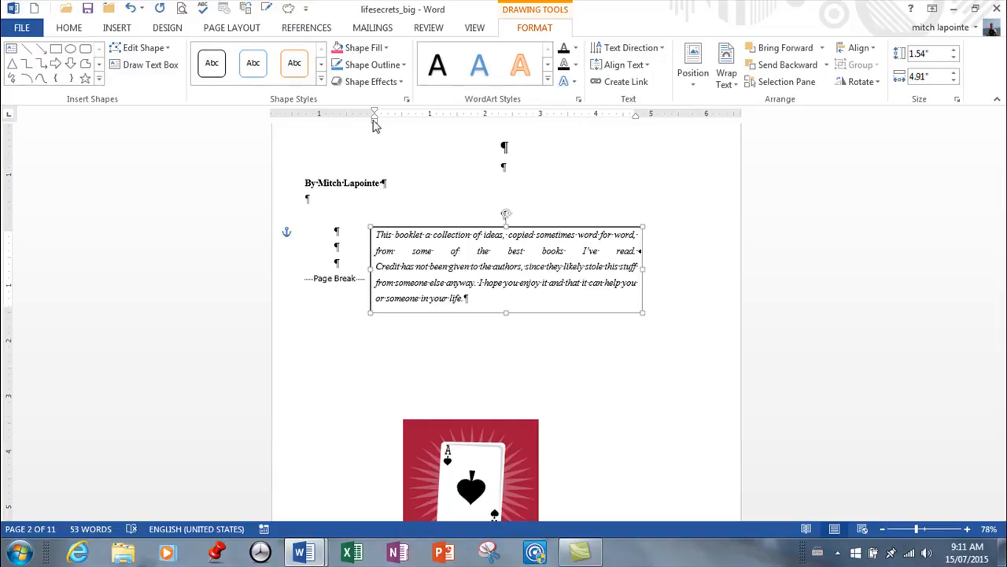
pyautogui.click(320, 82)
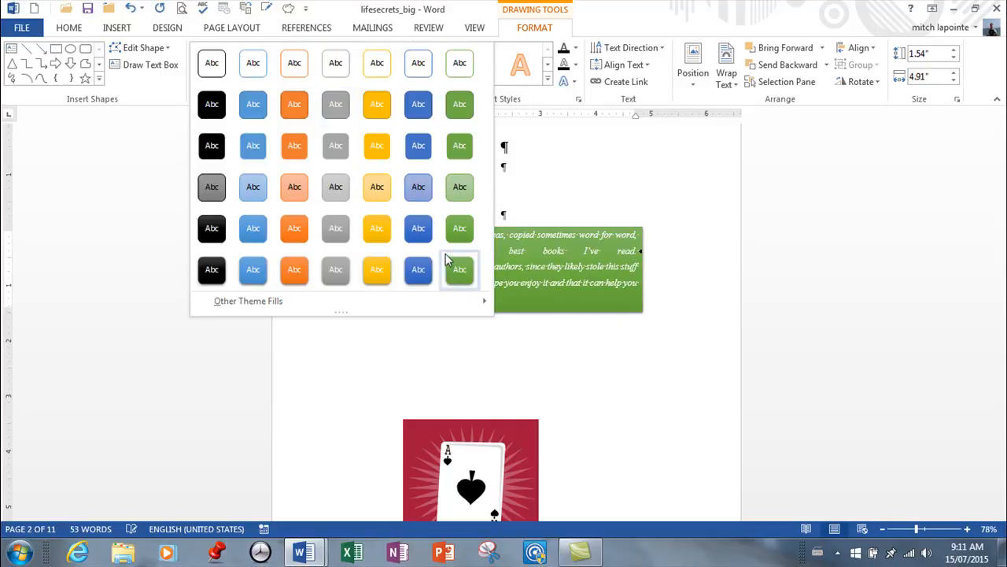
pyautogui.click(540, 159)
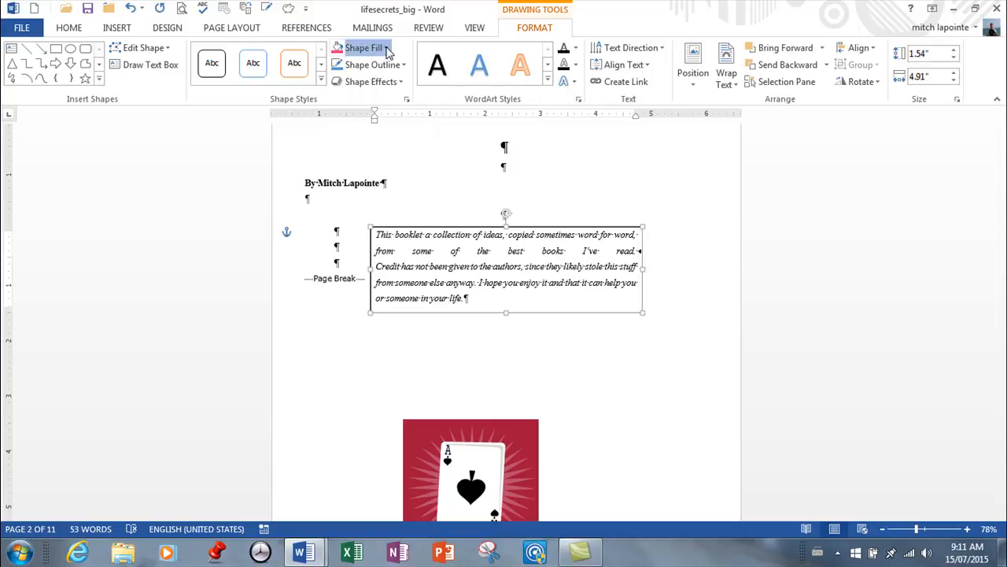
pyautogui.click(386, 48)
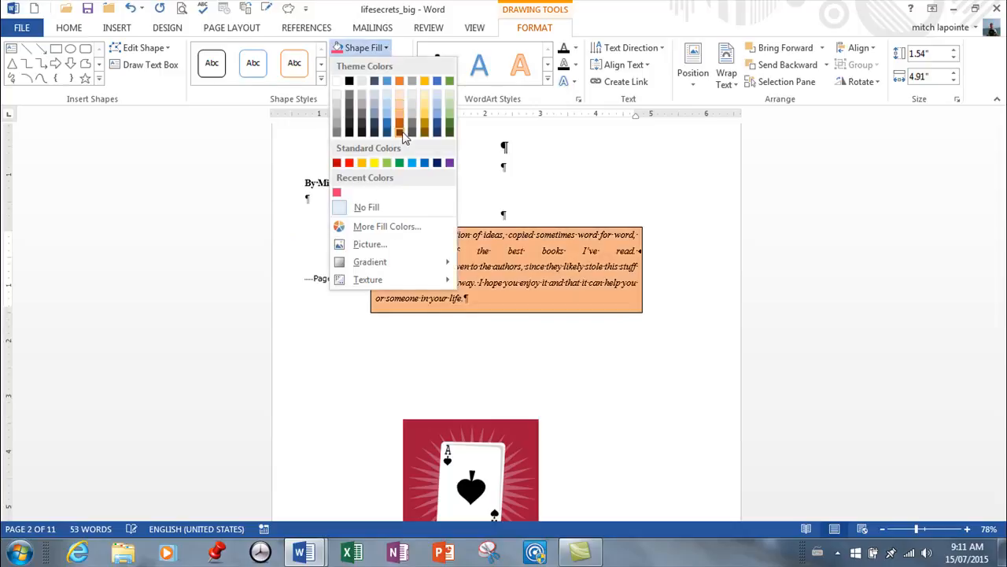
pyautogui.click(540, 147)
pyautogui.click(390, 85)
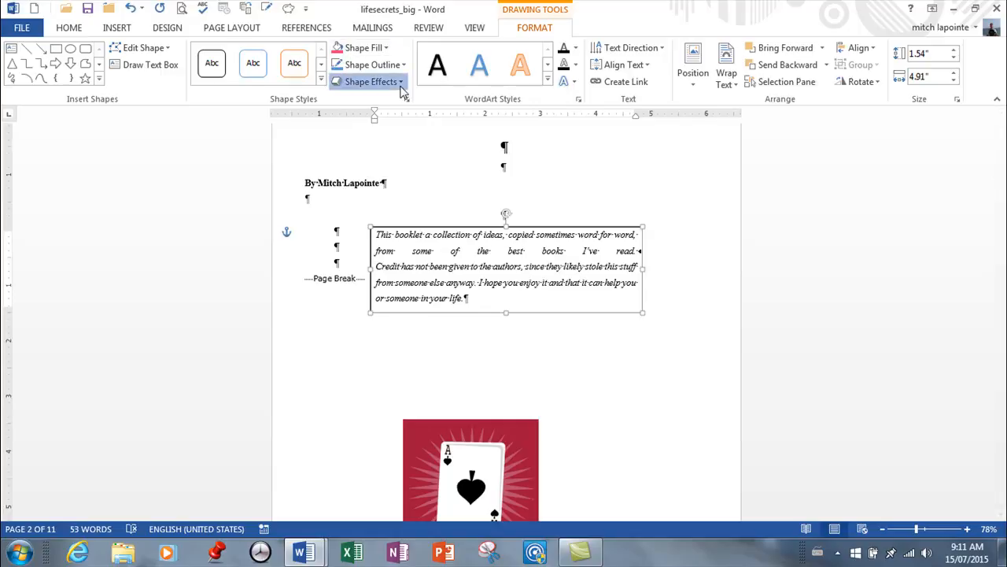
pyautogui.moveTo(378, 148)
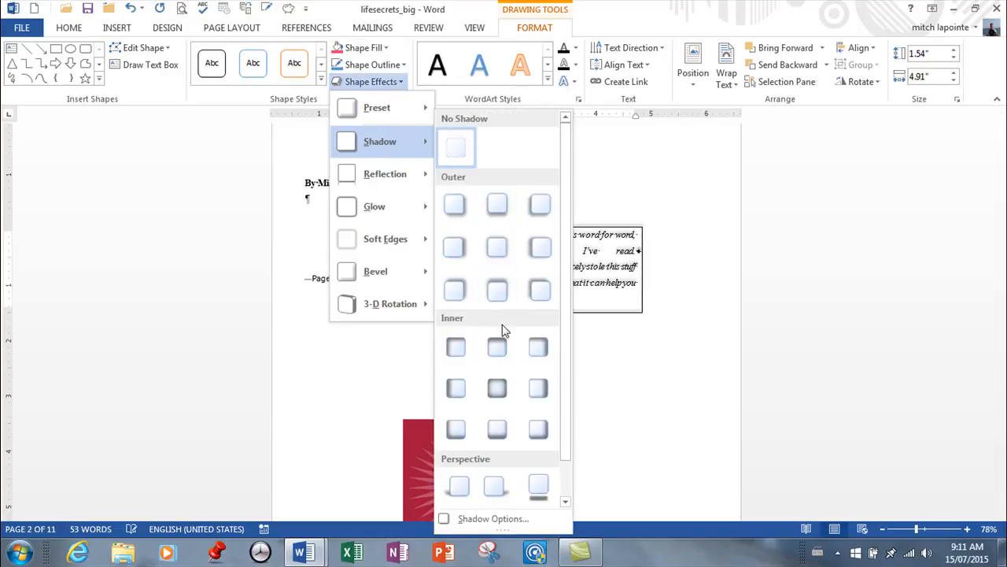
pyautogui.click(643, 211)
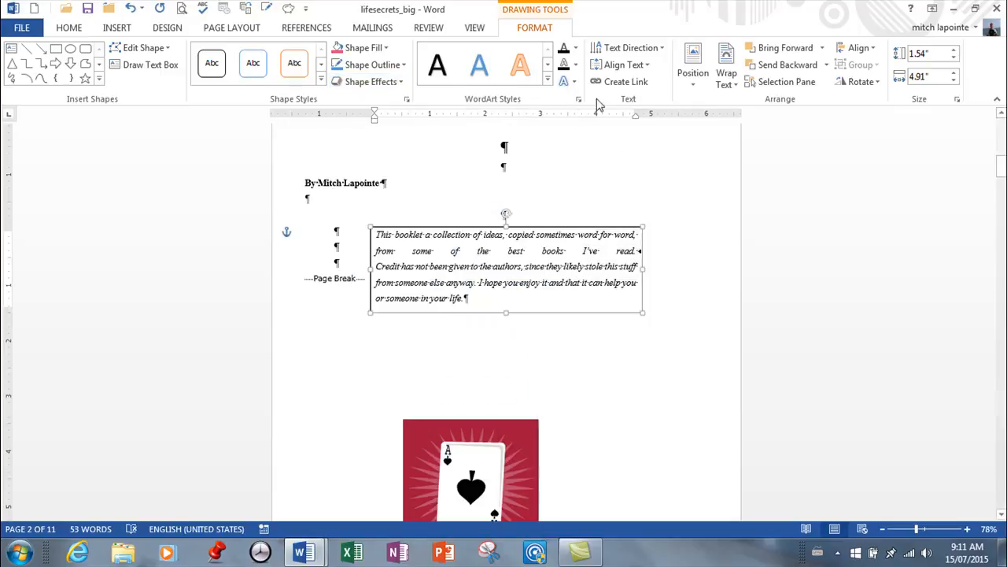
# - Select the text inside the box and look through the WordArt styles and the Position layouts without applying any
pyautogui.tripleClick(426, 293)
pyautogui.click(549, 78)
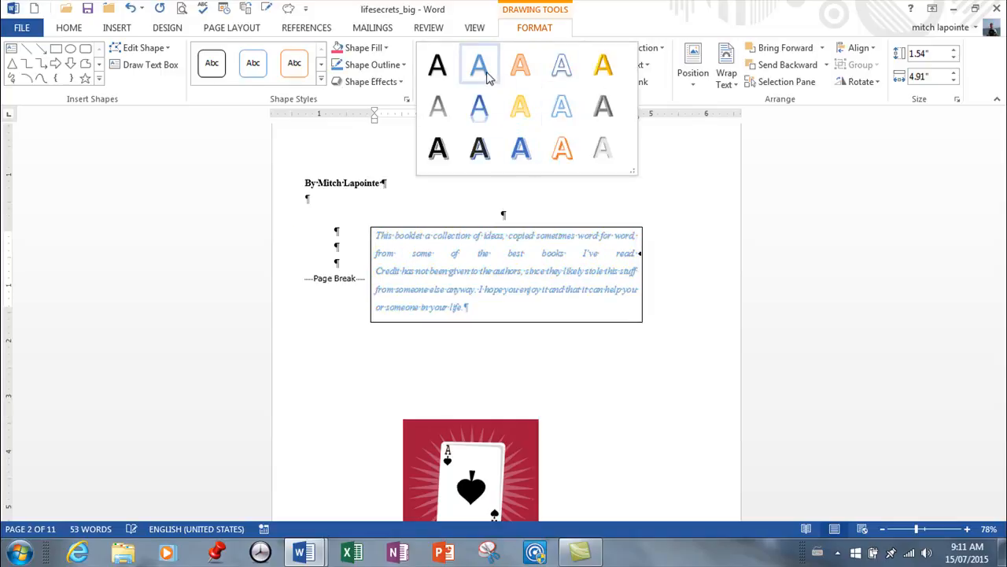
pyautogui.click(711, 154)
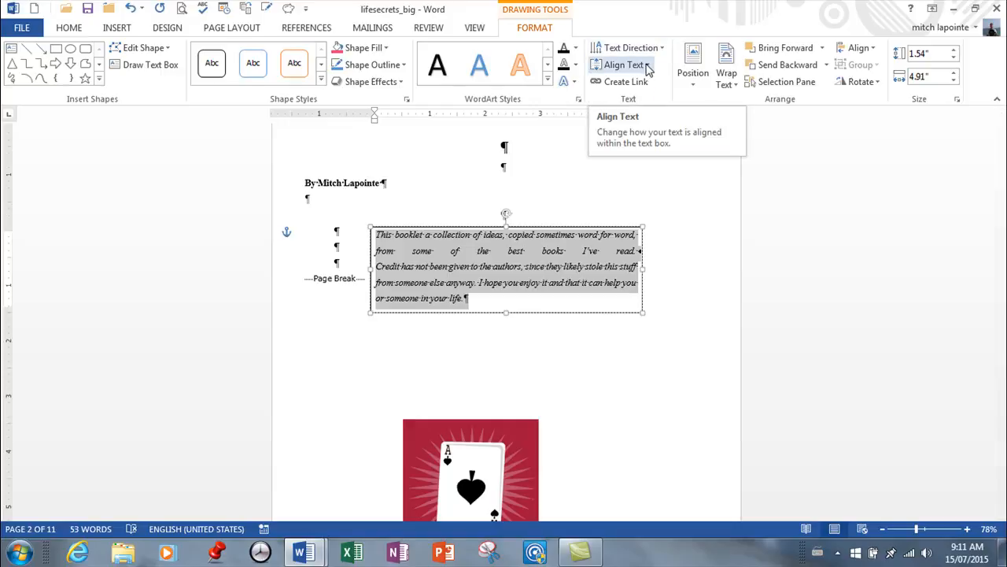
pyautogui.click(693, 87)
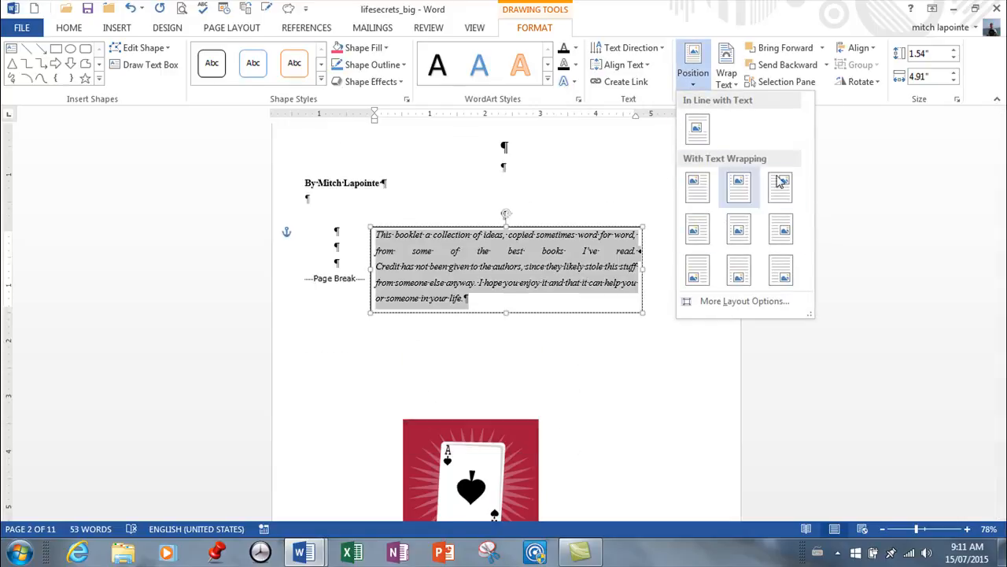
pyautogui.click(608, 386)
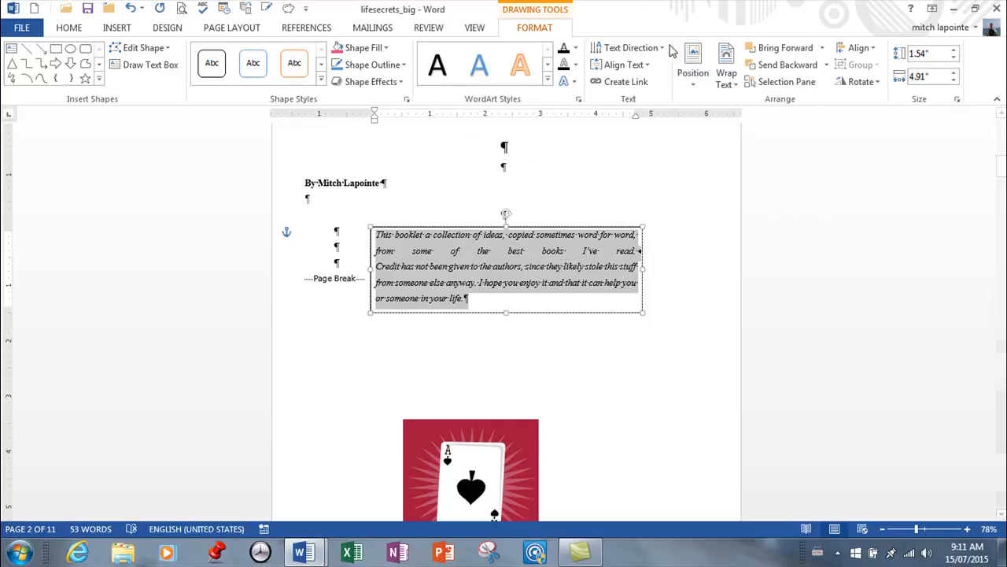
# - Set the text box's wrapping to In Front of Text and move it up beside the author line
pyautogui.click(727, 79)
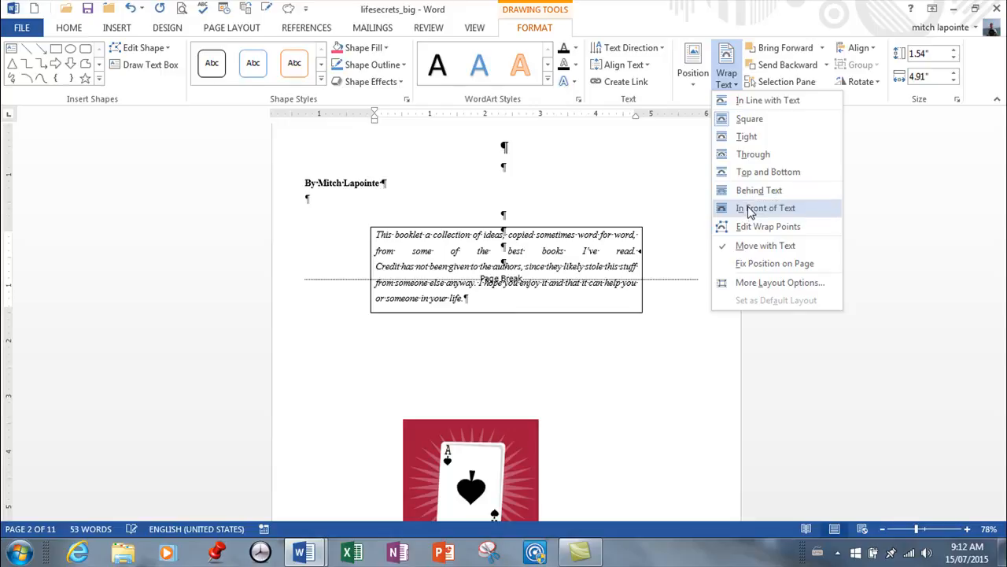
pyautogui.click(746, 209)
pyautogui.moveTo(603, 231); pyautogui.dragTo(666, 165)
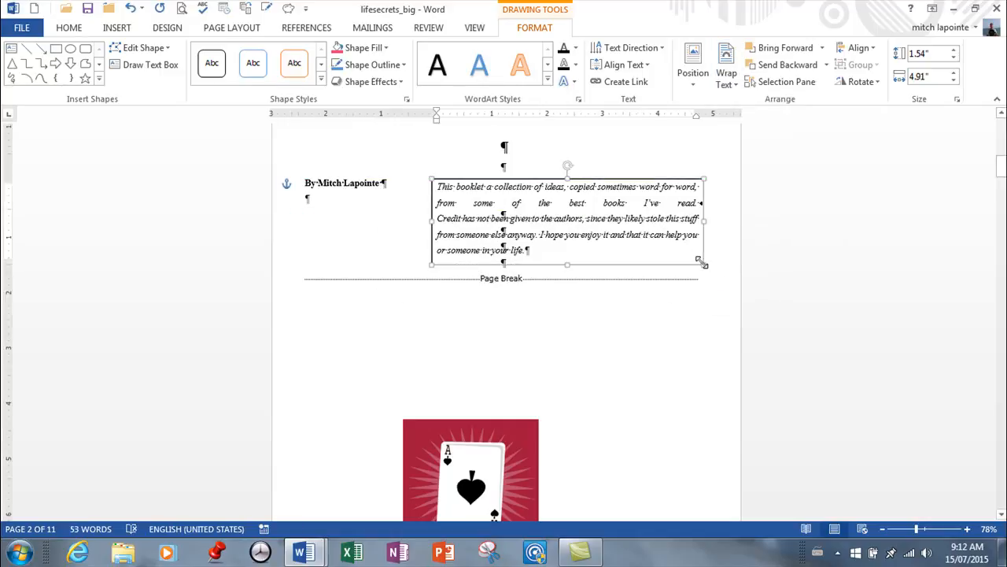
# - Resize the text box to about 2.36" high by 3.76" wide and shift it slightly up and to the right
pyautogui.moveTo(671, 269); pyautogui.dragTo(641, 309)
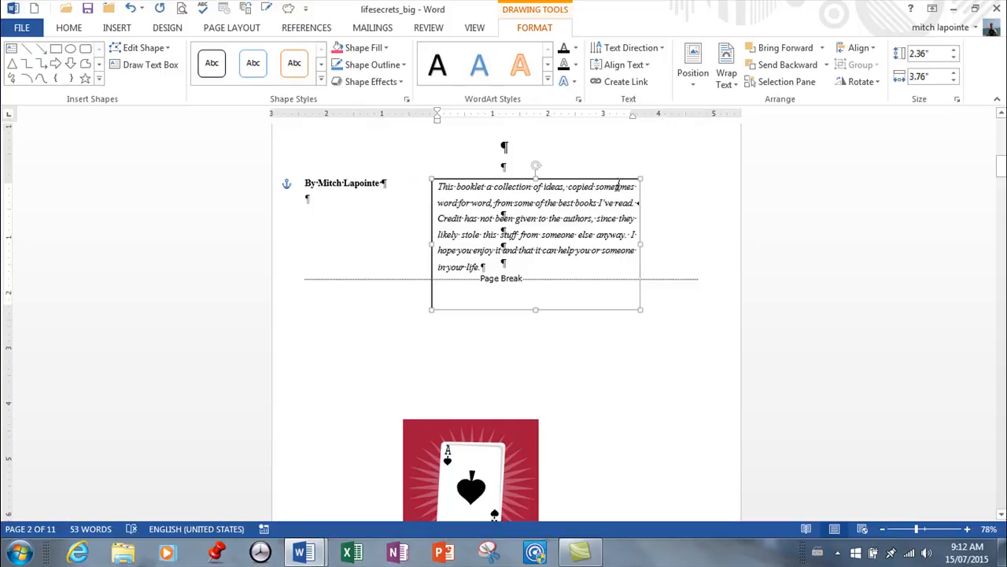
pyautogui.moveTo(622, 180); pyautogui.dragTo(668, 161)
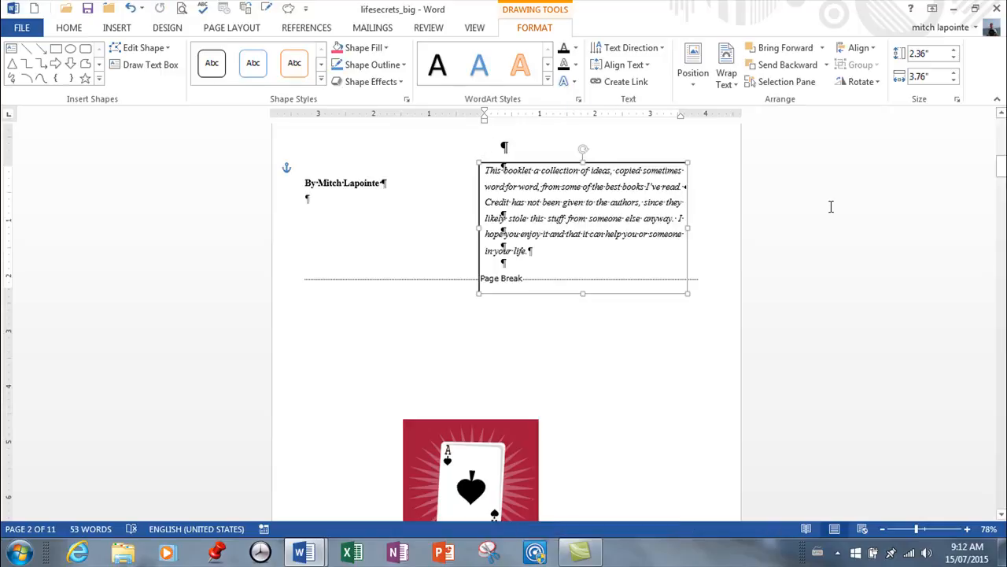
# - Copy the text box and paste it into the blank Document1
pyautogui.moveTo(311, 555)
pyautogui.click(71, 29)
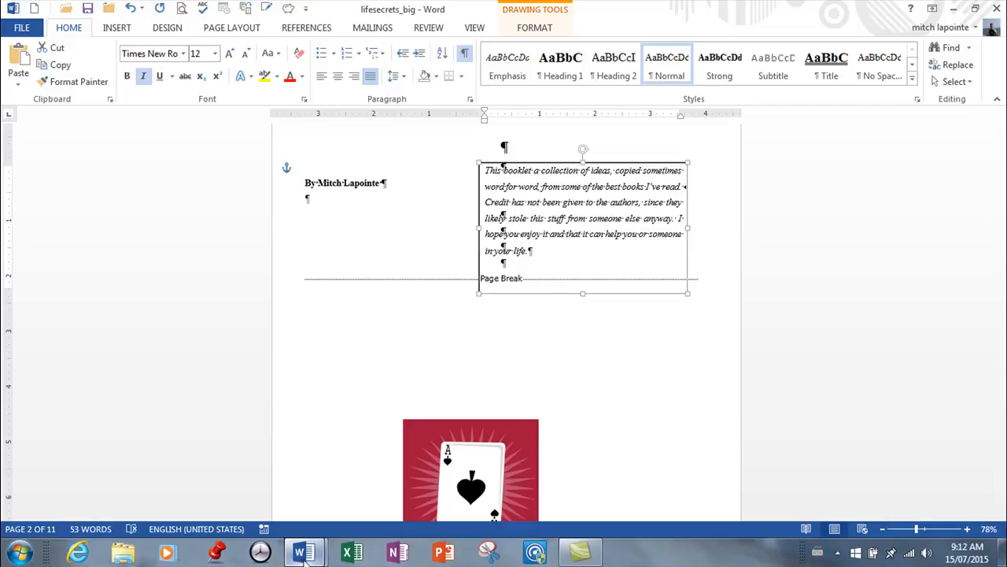
pyautogui.moveTo(303, 556)
pyautogui.click(322, 508)
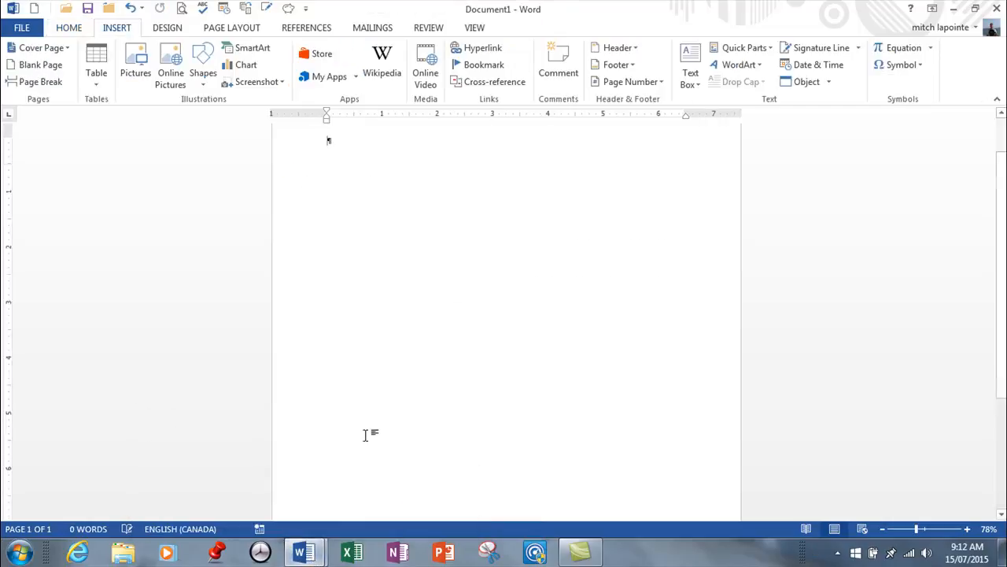
pyautogui.click(69, 30)
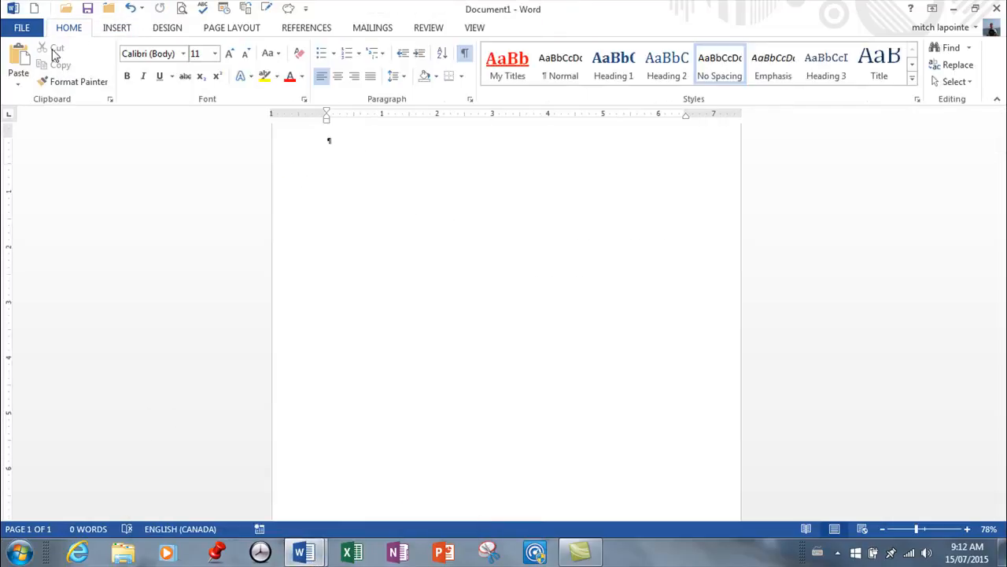
pyautogui.click(19, 56)
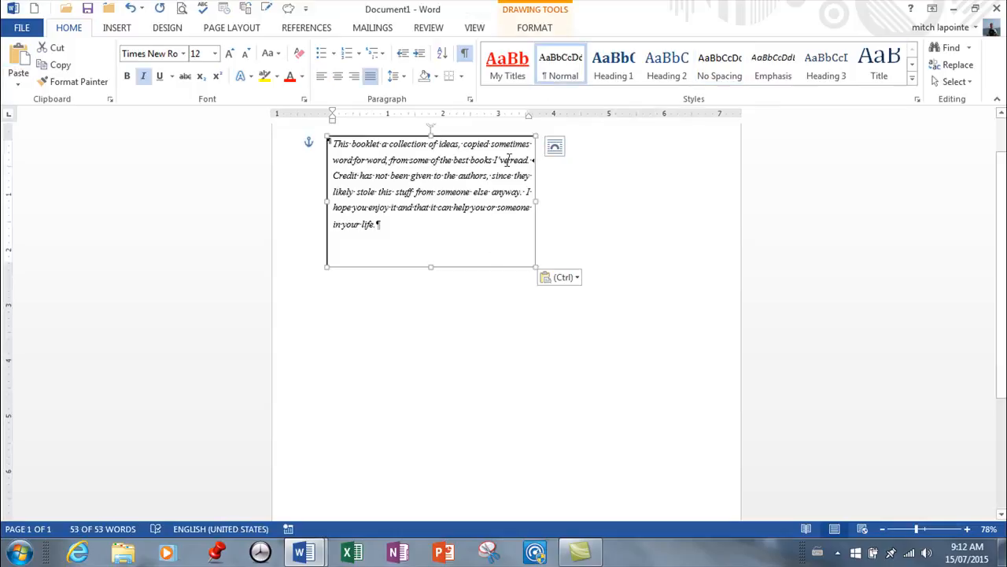
# - Move the pasted text box down and to the right, near the middle of the page in Document1
pyautogui.moveTo(495, 137); pyautogui.dragTo(569, 350)
pyautogui.scroll(-5, 676, 296)
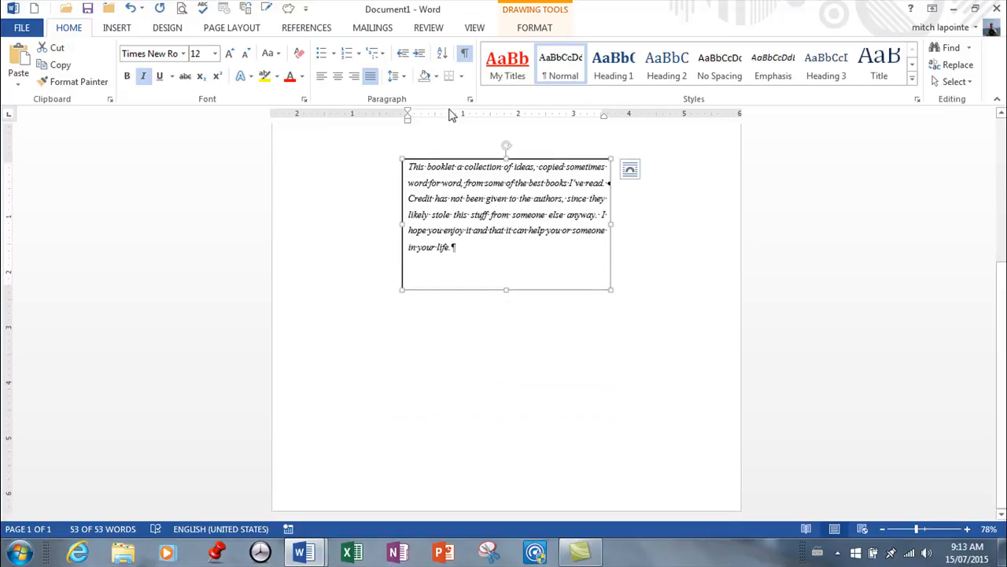
pyautogui.scroll(4, 579, 208)
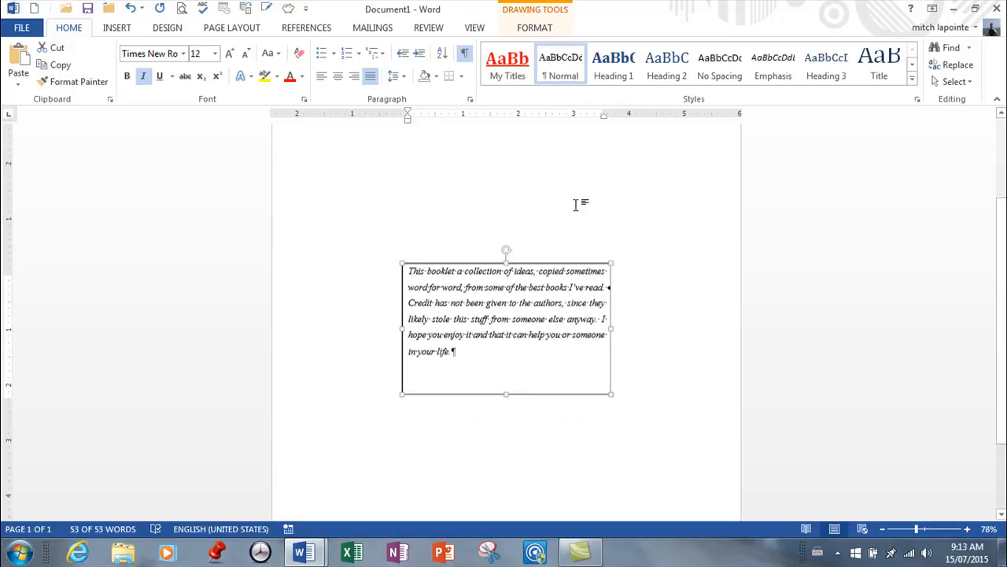
pyautogui.scroll(1, 551, 319)
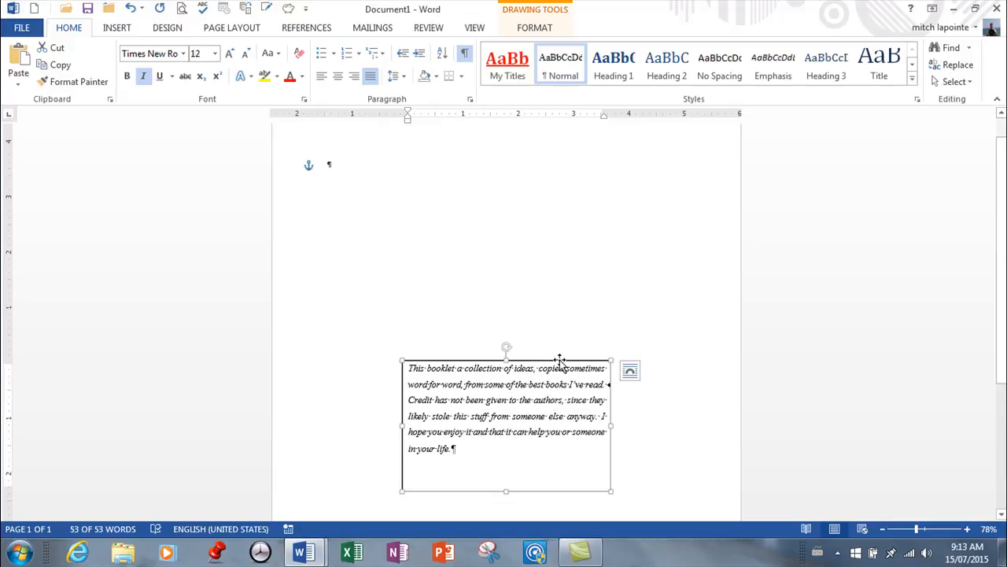
# - Resize the pasted text box to about 1.59" high by 5.23" wide and reposition it across the middle of the page
pyautogui.moveTo(555, 343); pyautogui.dragTo(543, 276)
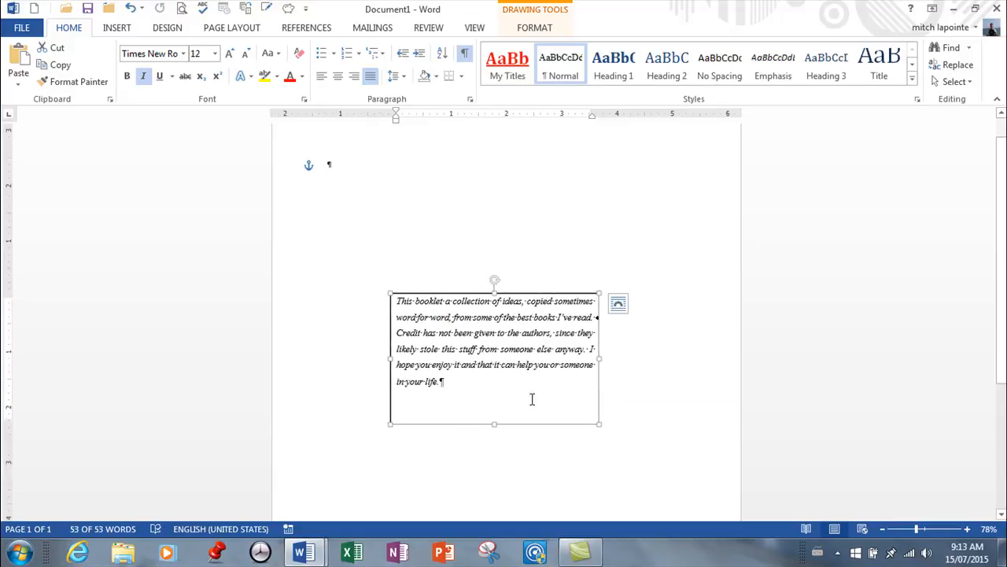
pyautogui.moveTo(599, 358); pyautogui.dragTo(680, 370)
pyautogui.moveTo(535, 421); pyautogui.dragTo(537, 381)
pyautogui.moveTo(563, 297); pyautogui.dragTo(547, 320)
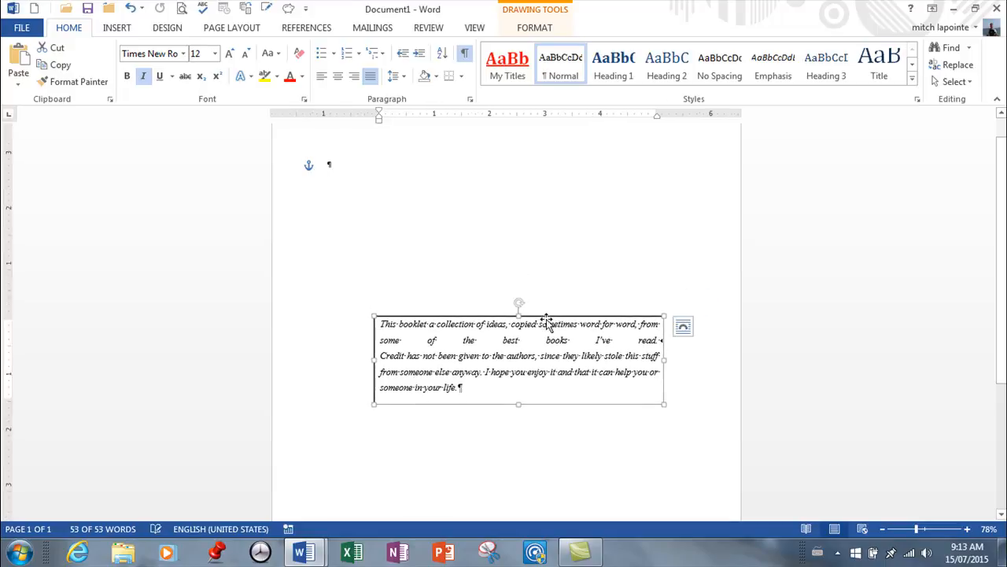
# - Left-align the first paragraph of text inside the booklet text box instead of justifying it
pyautogui.click(643, 339)
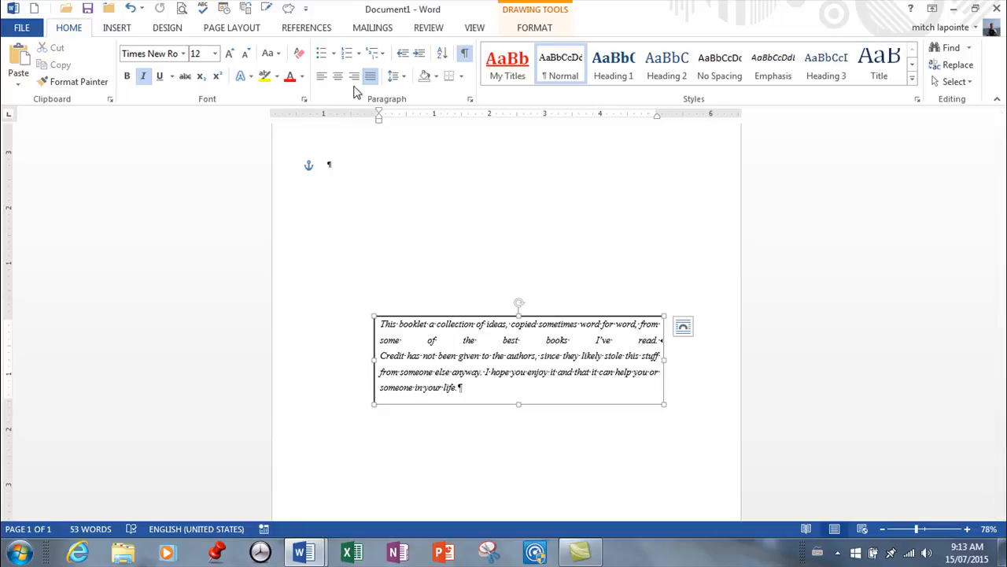
pyautogui.click(322, 77)
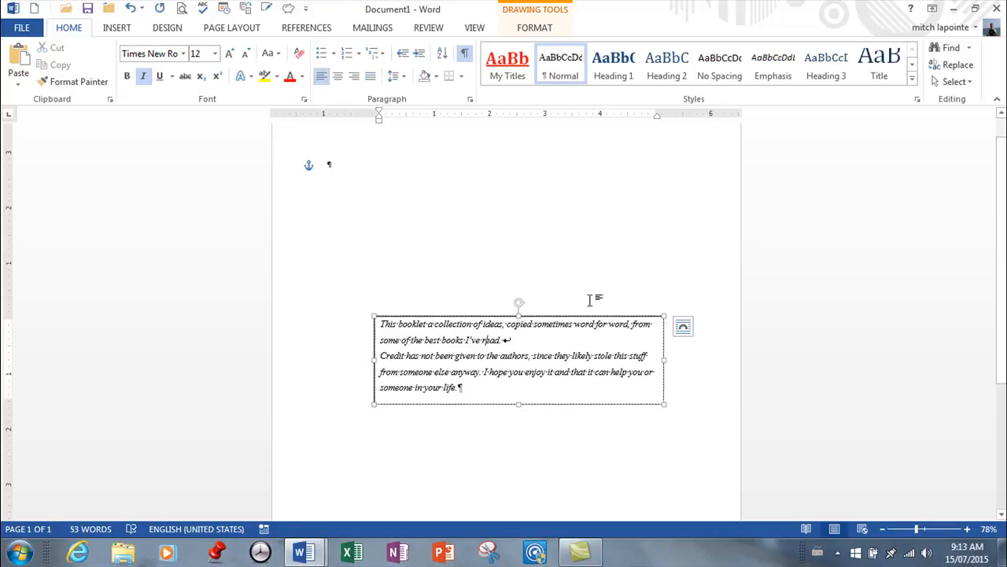
pyautogui.scroll(1, 580, 261)
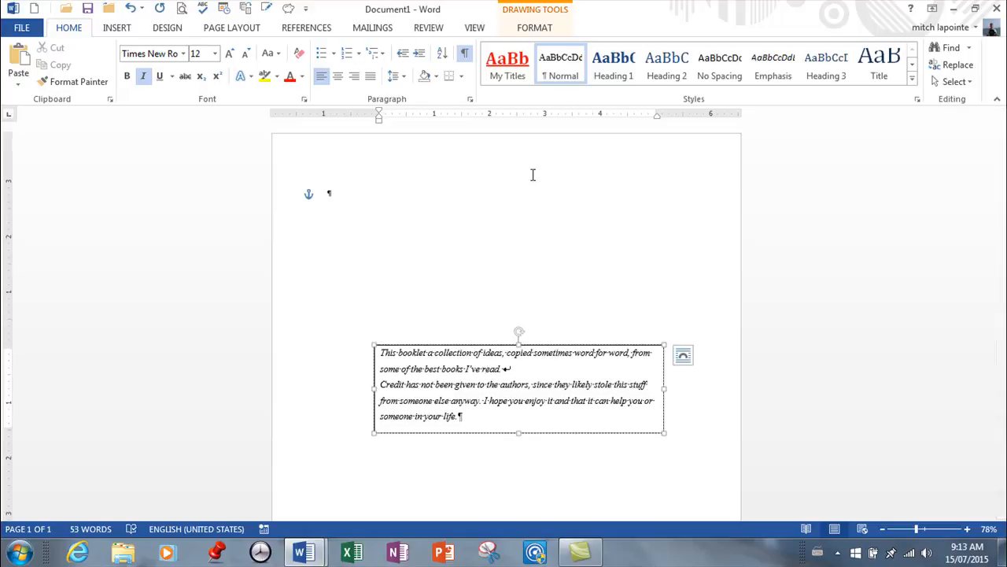
# - Insert a blue reflected WordArt with its placeholder text and centre it near the top of the page
pyautogui.click(499, 281)
pyautogui.click(124, 30)
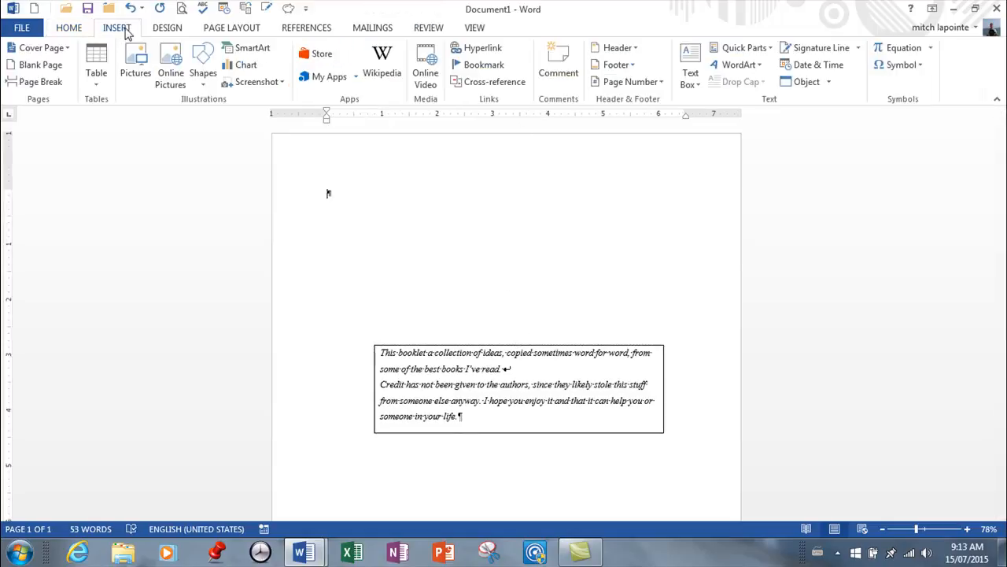
pyautogui.click(740, 66)
pyautogui.click(776, 141)
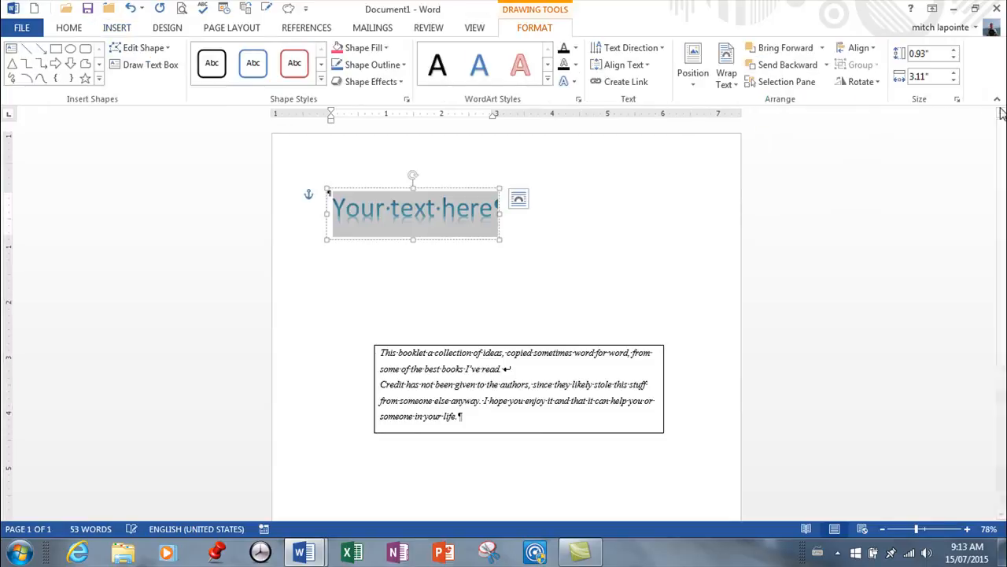
pyautogui.moveTo(472, 181); pyautogui.dragTo(555, 172)
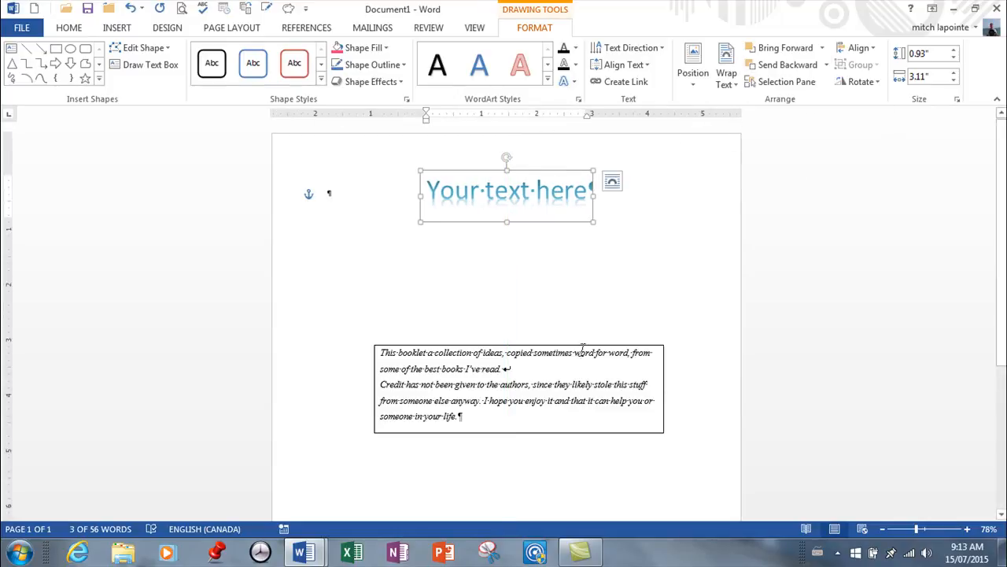
# - Move the booklet text box up the page, closer beneath the WordArt heading
pyautogui.moveTo(582, 350); pyautogui.dragTo(579, 288)
pyautogui.scroll(-3, 744, 211)
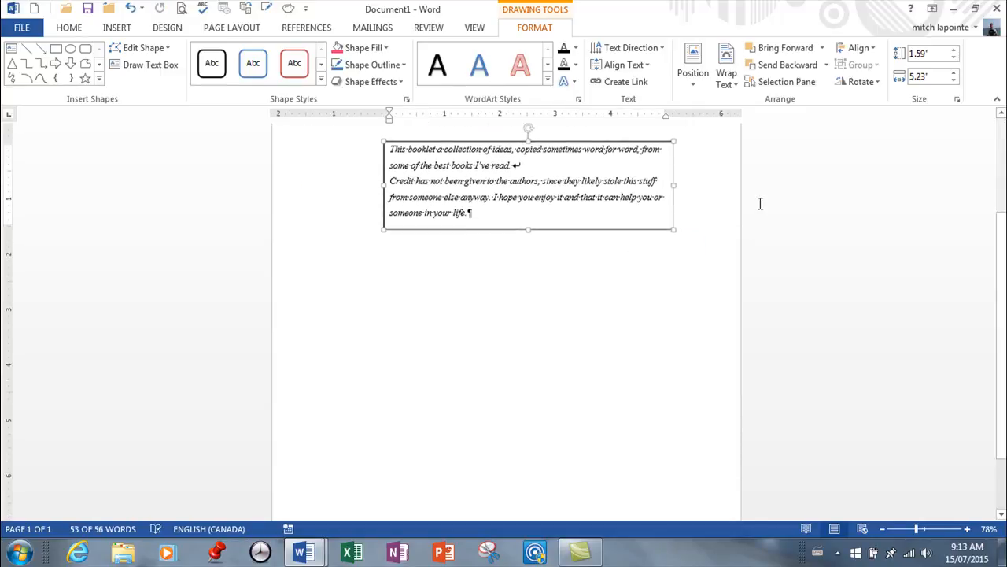
pyautogui.click(517, 143)
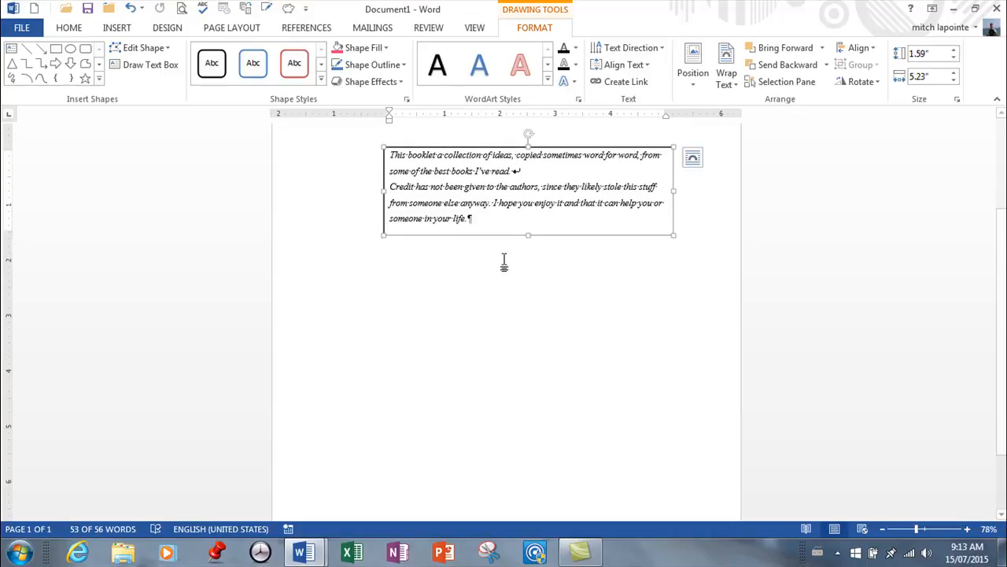
pyautogui.click(524, 275)
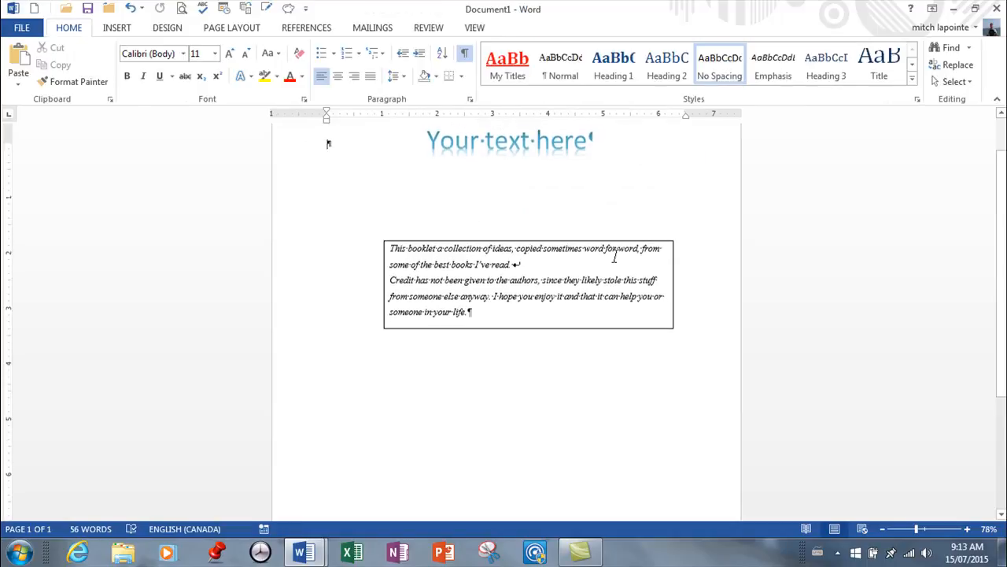
pyautogui.scroll(1, 519, 215)
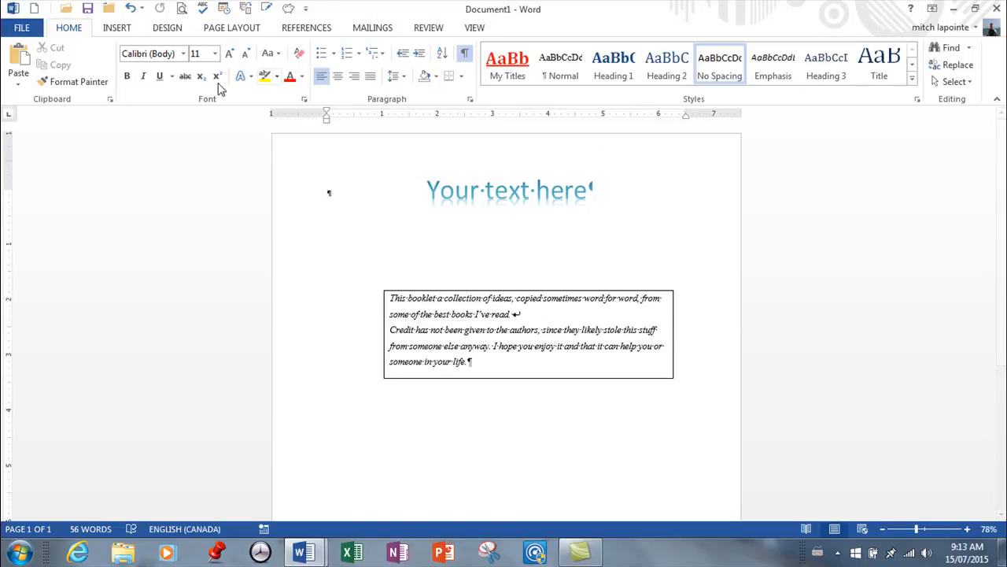
# - Insert a built-in Simple Text Box between the WordArt and the booklet text box, and make it about 1.17" high
pyautogui.click(116, 27)
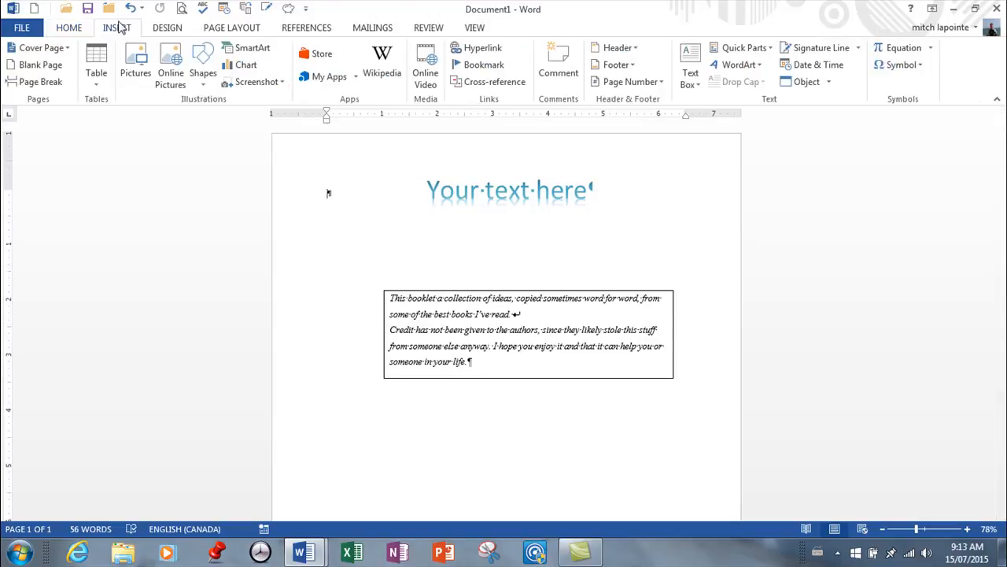
pyautogui.click(692, 78)
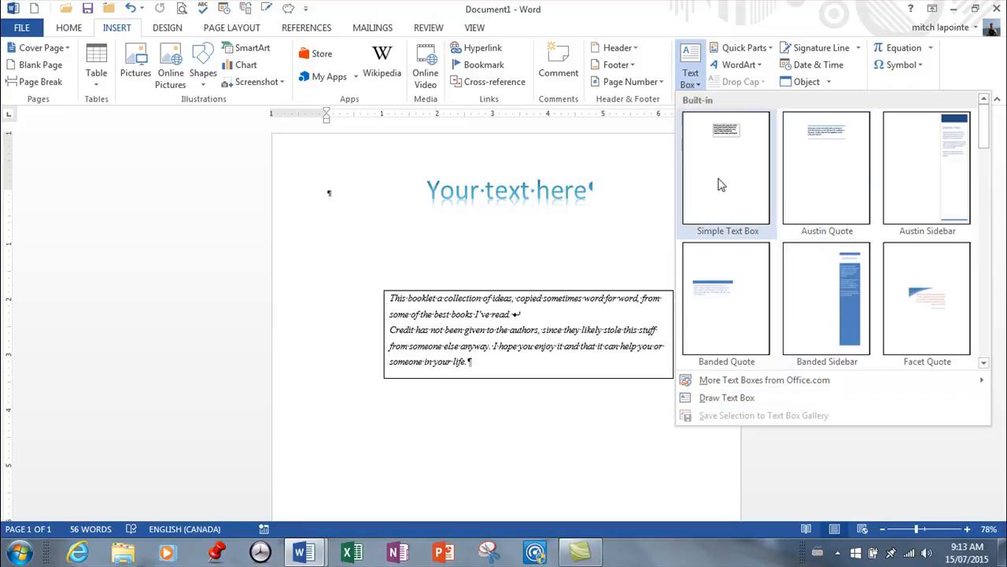
pyautogui.click(724, 134)
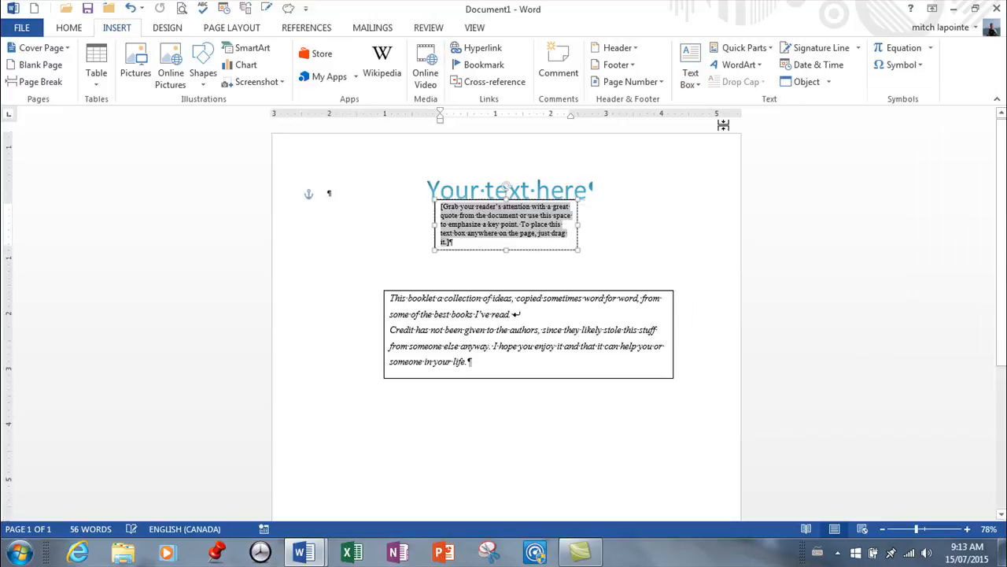
pyautogui.moveTo(532, 256); pyautogui.dragTo(554, 274)
pyautogui.click(480, 261)
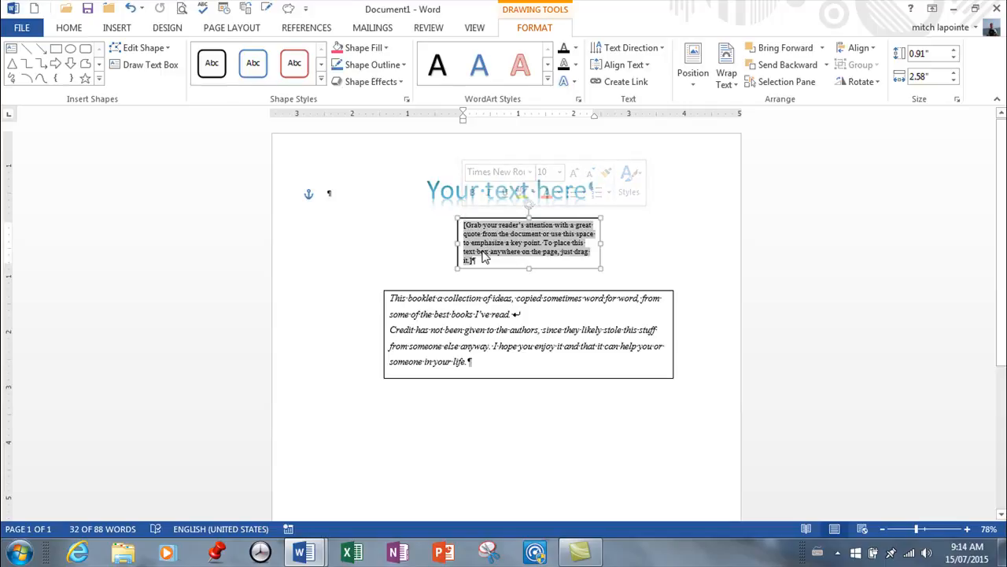
pyautogui.moveTo(529, 268); pyautogui.dragTo(525, 282)
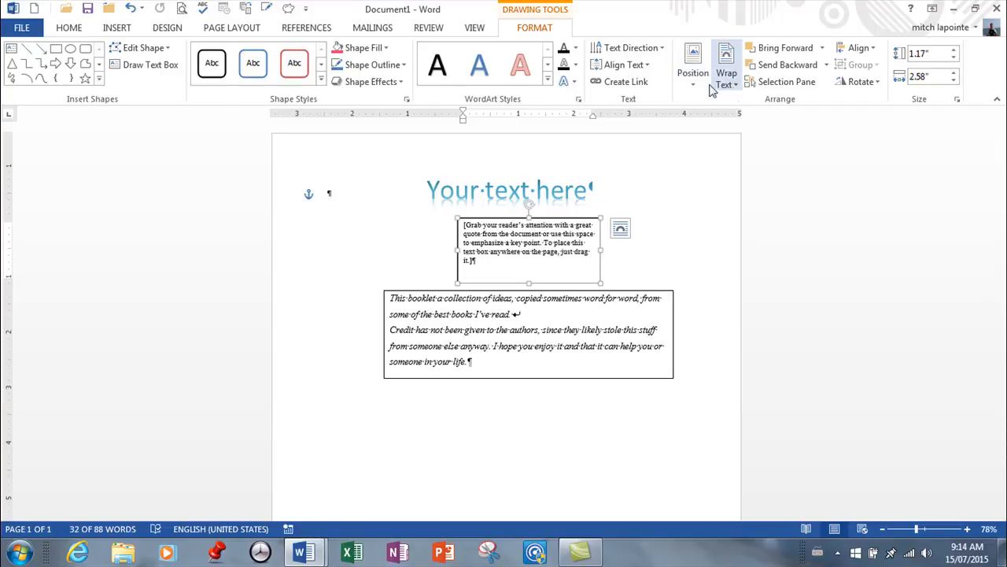
pyautogui.click(659, 247)
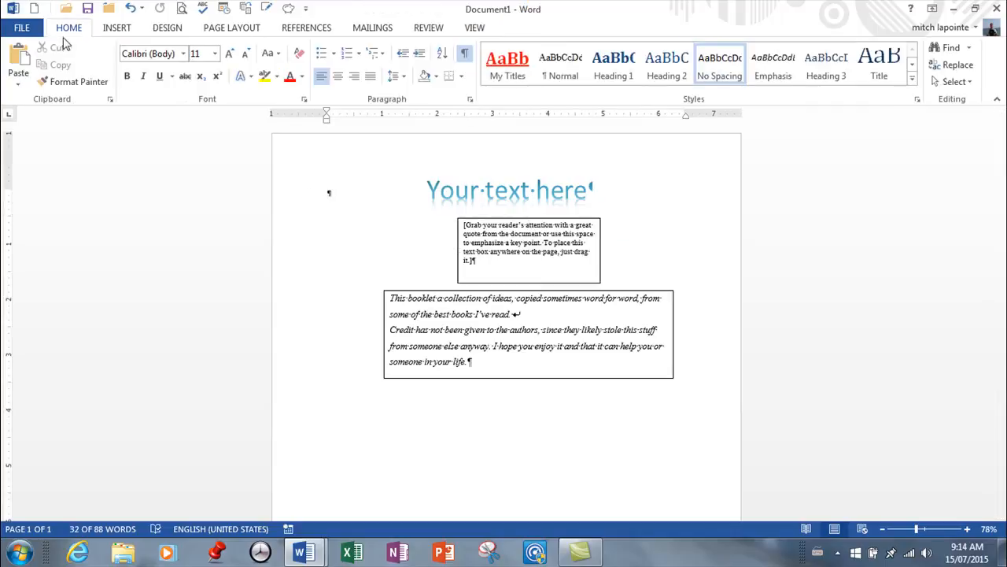
# - Draw an empty text box about 2.93" high by 4.29" wide below the booklet text box
pyautogui.click(129, 32)
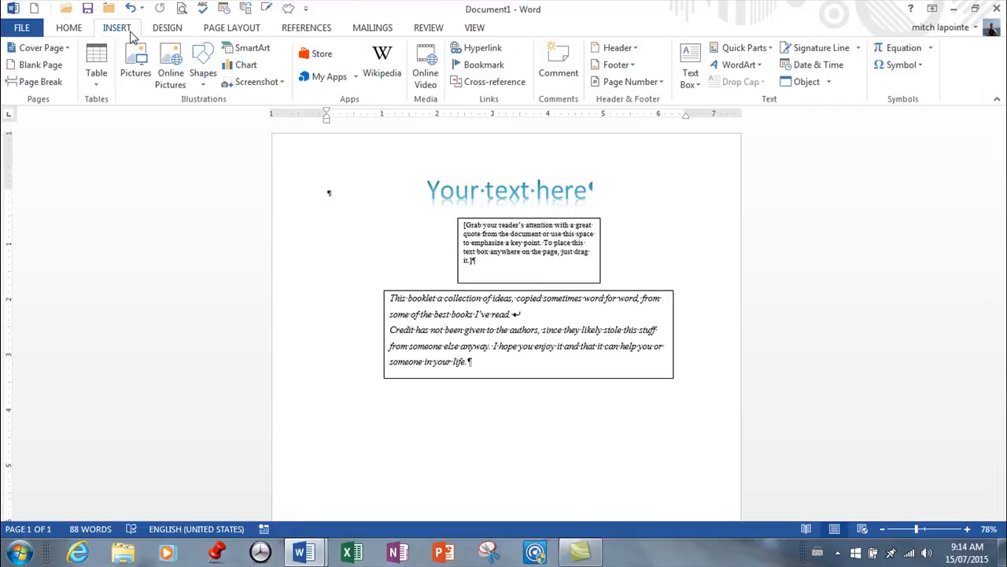
pyautogui.click(694, 79)
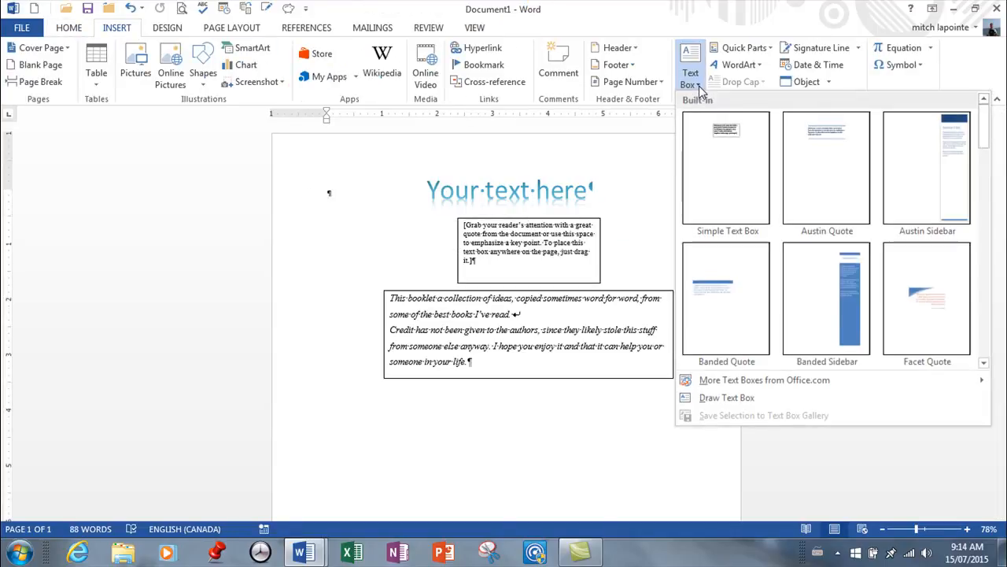
pyautogui.click(726, 397)
pyautogui.moveTo(395, 411)
pyautogui.mouseDown()
pyautogui.moveTo(643, 502)
pyautogui.moveTo(631, 453)
pyautogui.mouseUp()
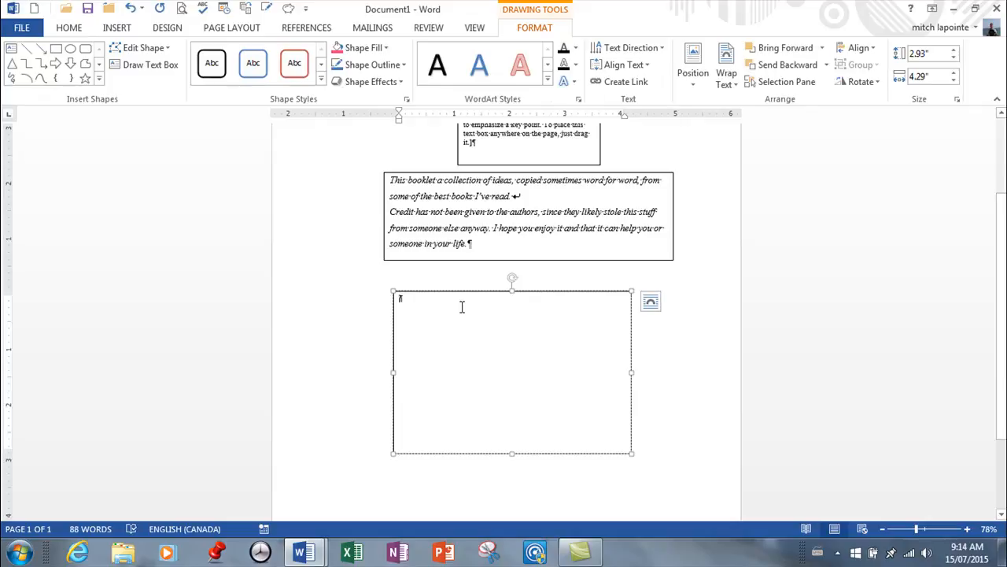
pyautogui.click(283, 184)
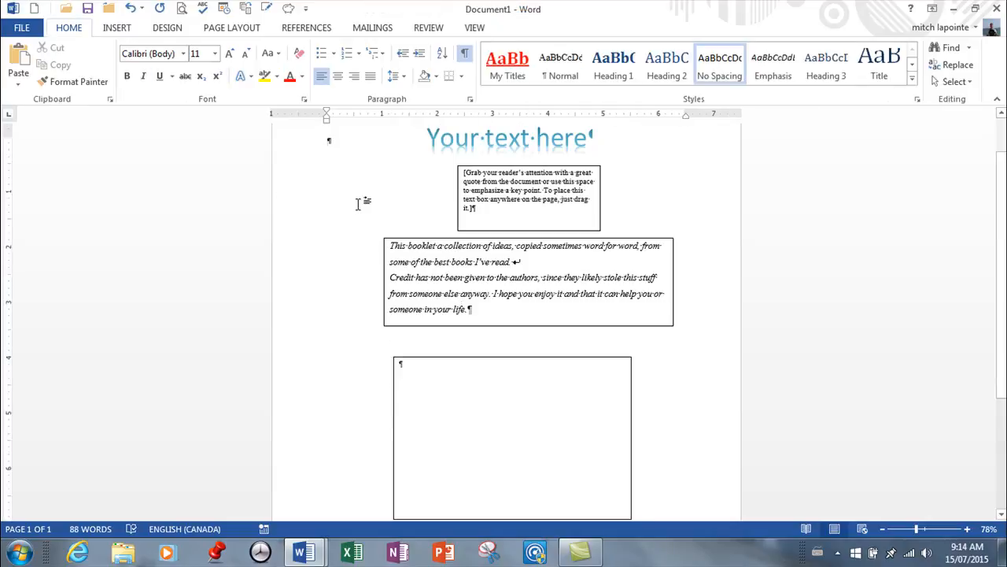
# - Set the booklet text box's shape outline to No Outline
pyautogui.click(391, 251)
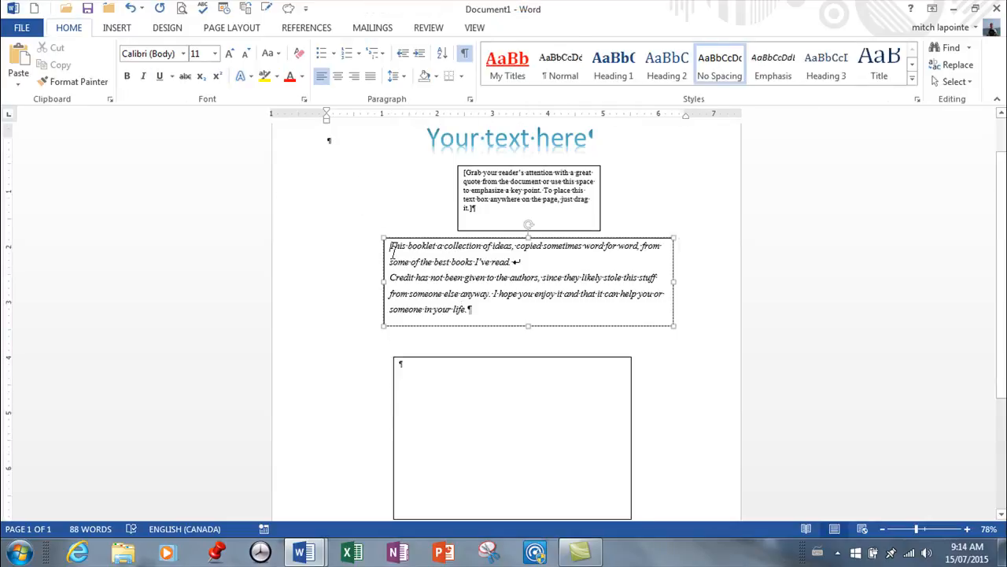
pyautogui.click(580, 326)
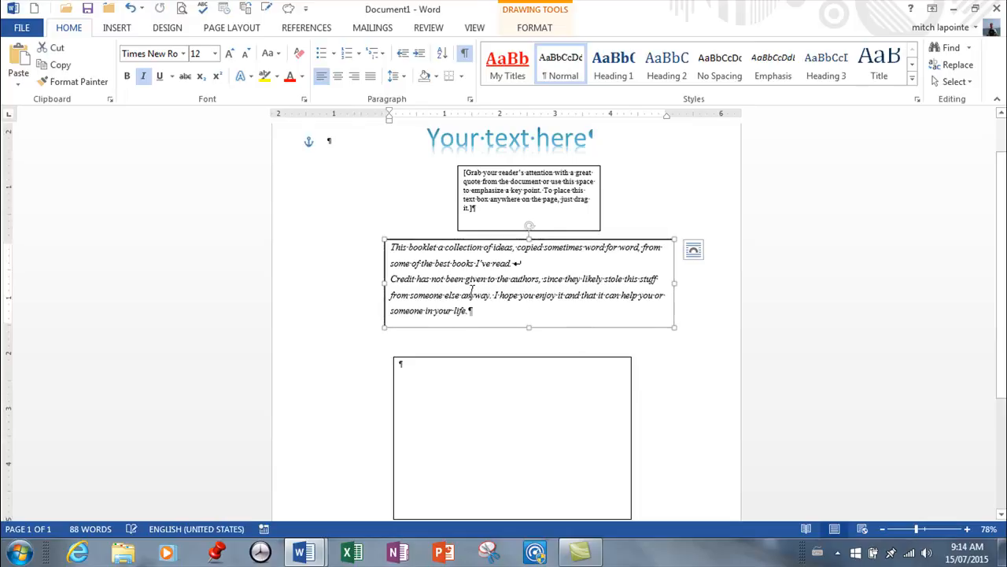
pyautogui.click(534, 28)
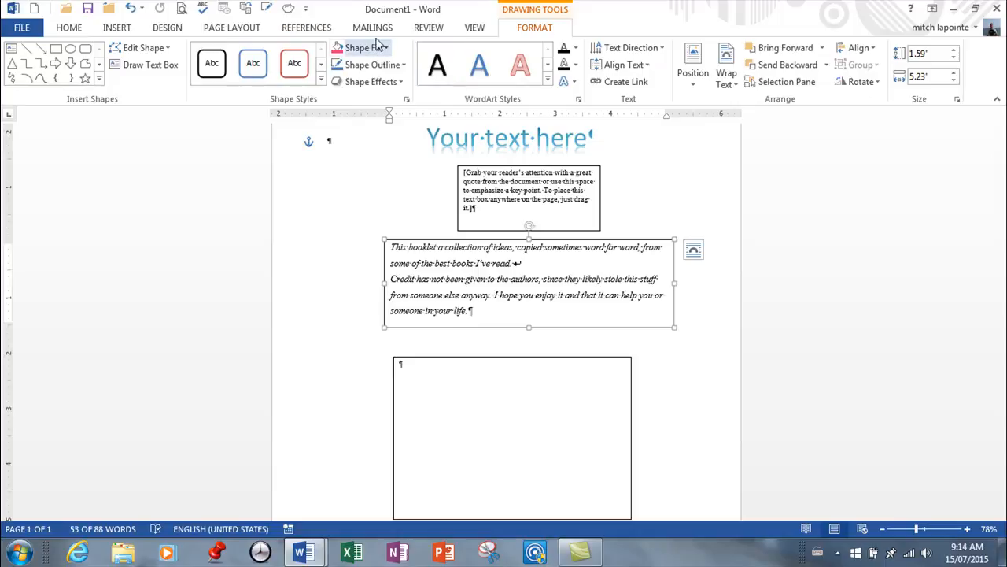
pyautogui.click(404, 67)
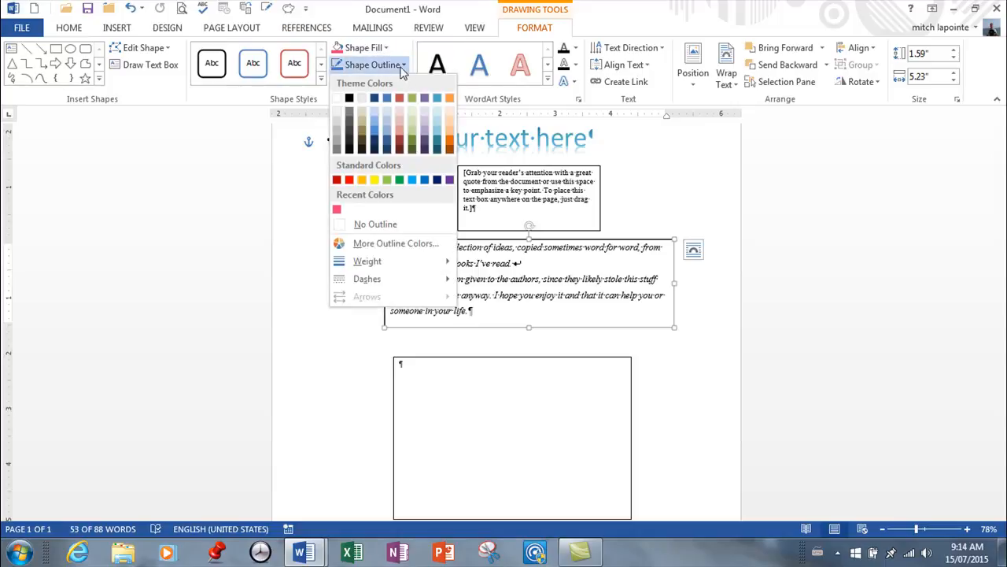
pyautogui.click(356, 224)
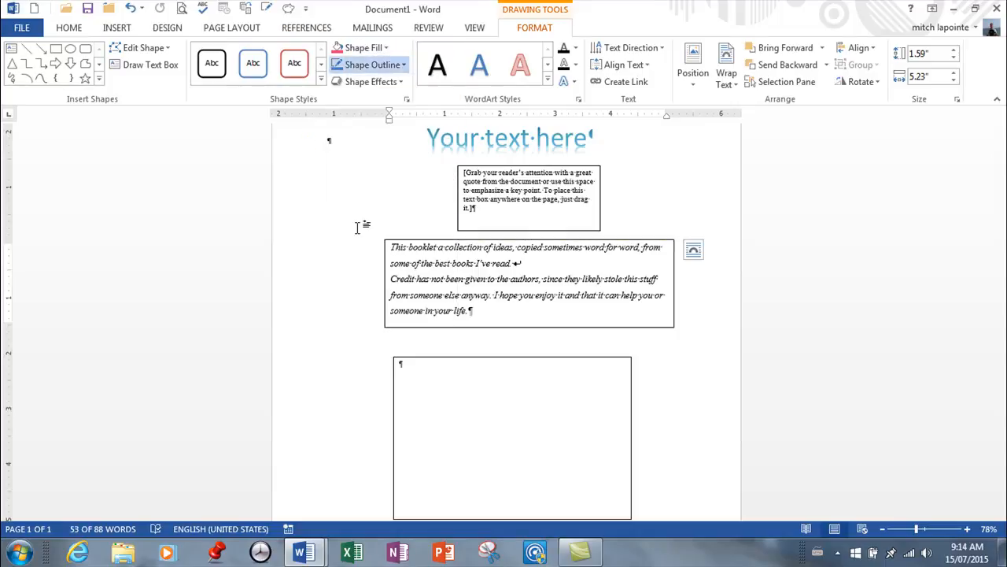
pyautogui.click(715, 306)
# - Move the booklet text box toward the page's left margin and apply the solid purple shape style from the third row
pyautogui.click(635, 240)
pyautogui.moveTo(629, 241); pyautogui.dragTo(540, 244)
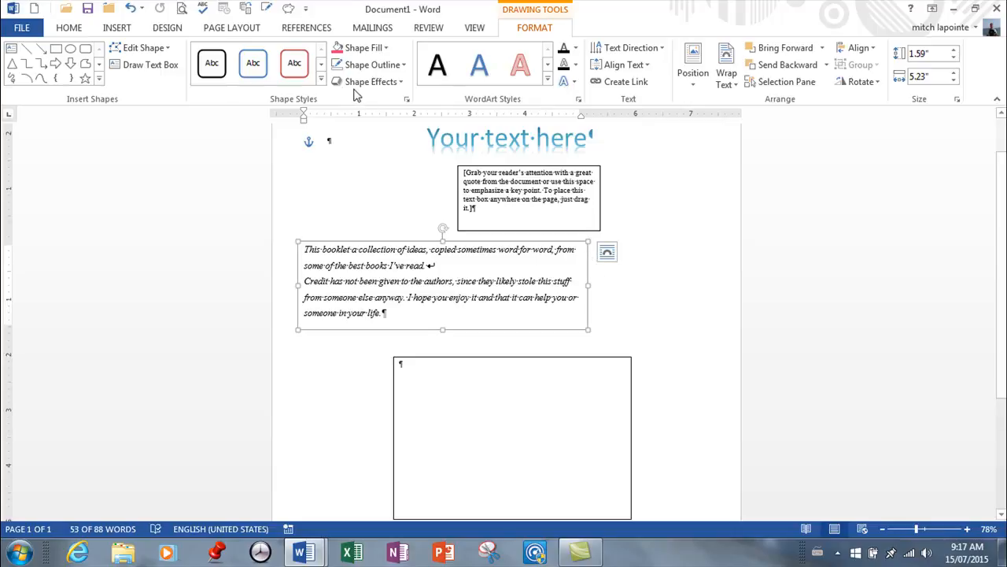
pyautogui.click(320, 78)
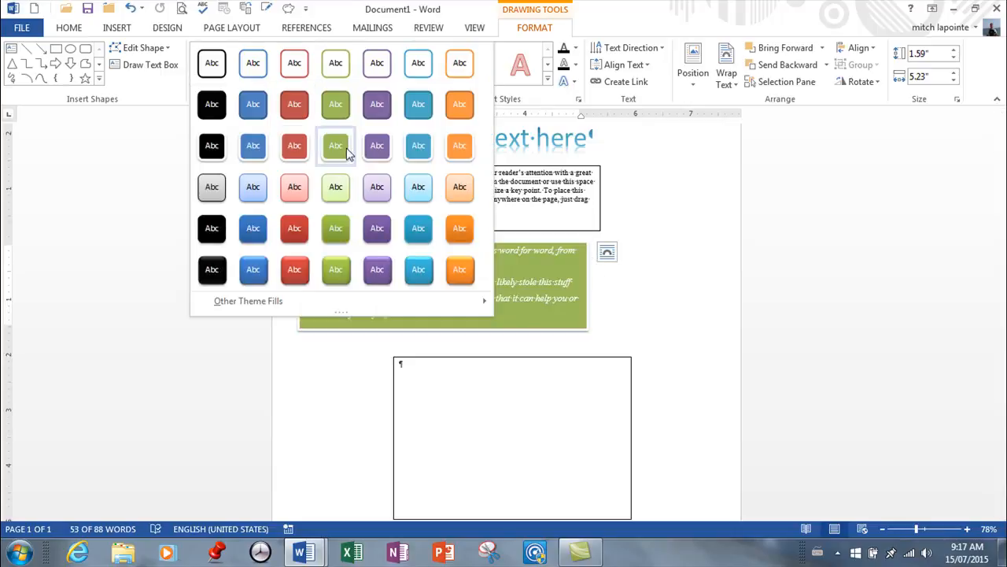
pyautogui.click(379, 153)
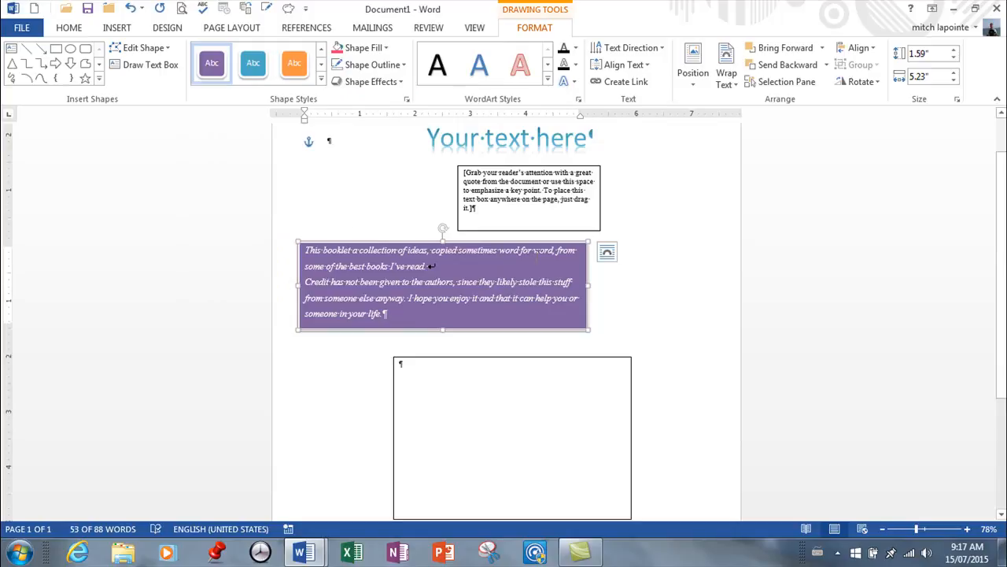
pyautogui.rightClick(587, 266)
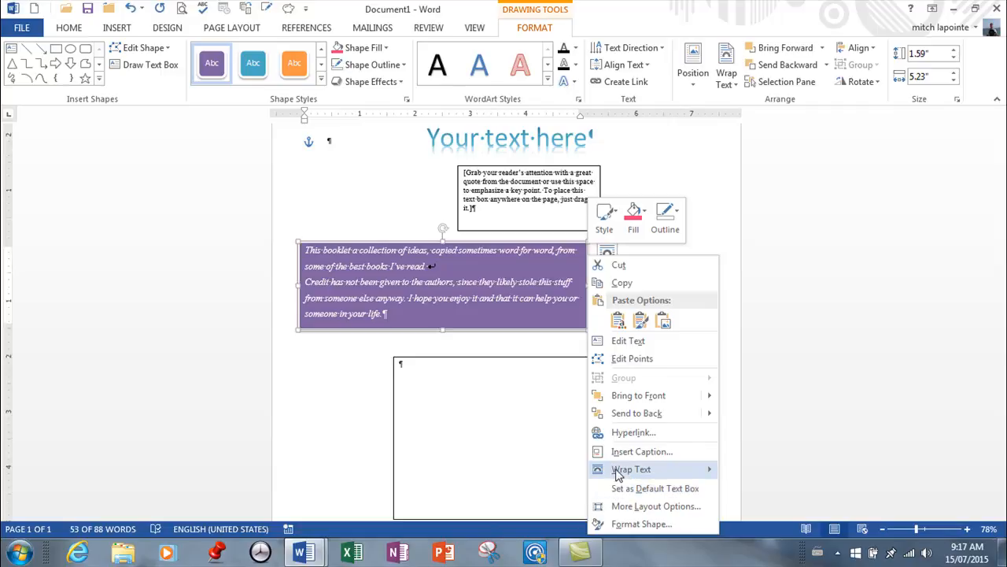
pyautogui.moveTo(619, 470)
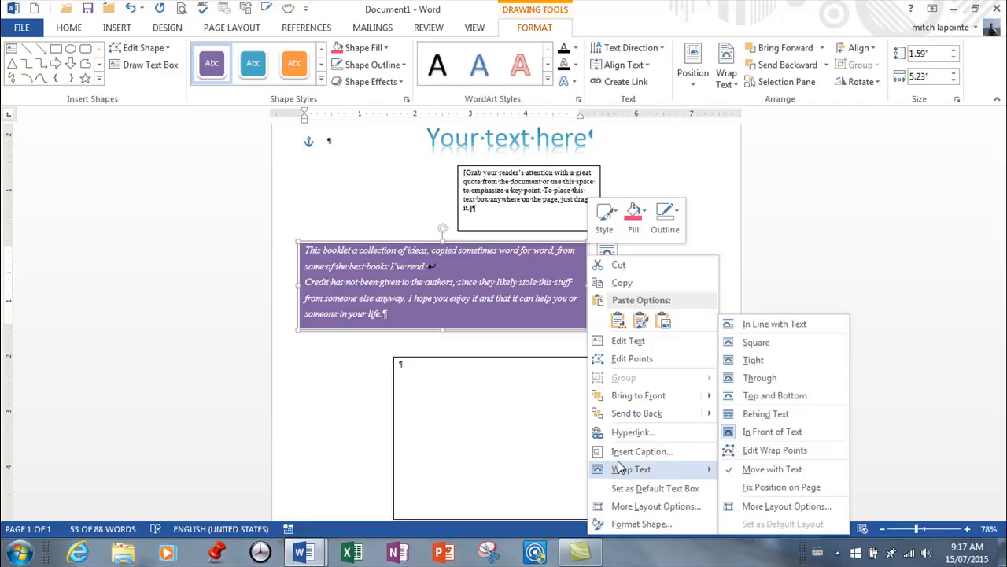
pyautogui.click(784, 74)
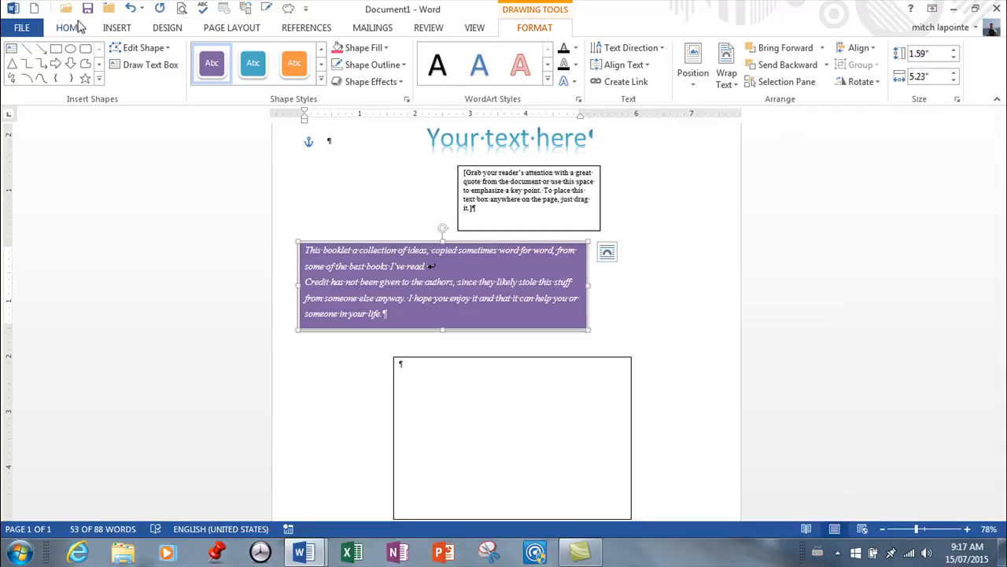
# - Browse the Building Blocks Organizer and preview built-in cover pages, text boxes such as Motion Sidebar, and watermarks such as SAMPLE 1
pyautogui.click(117, 30)
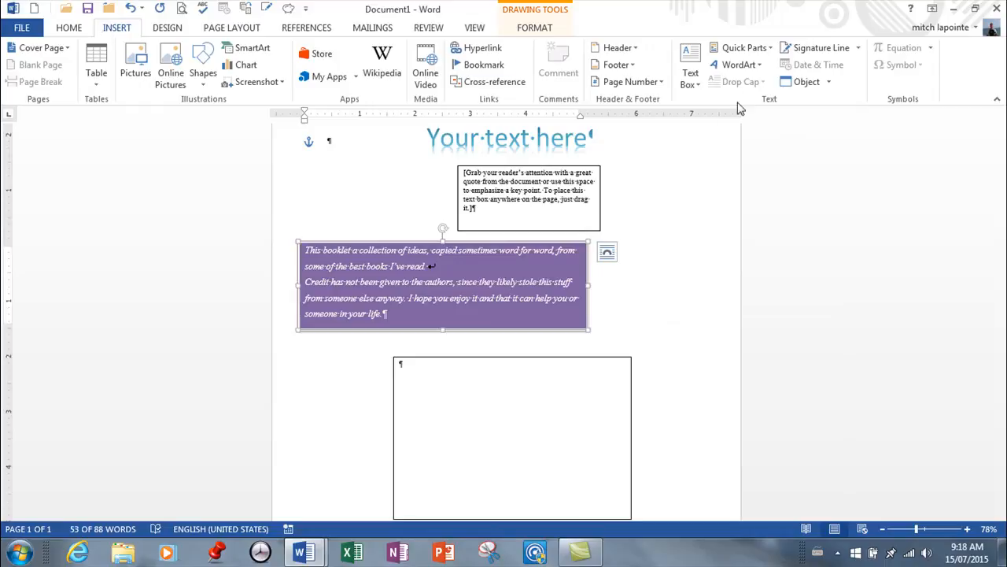
pyautogui.click(746, 48)
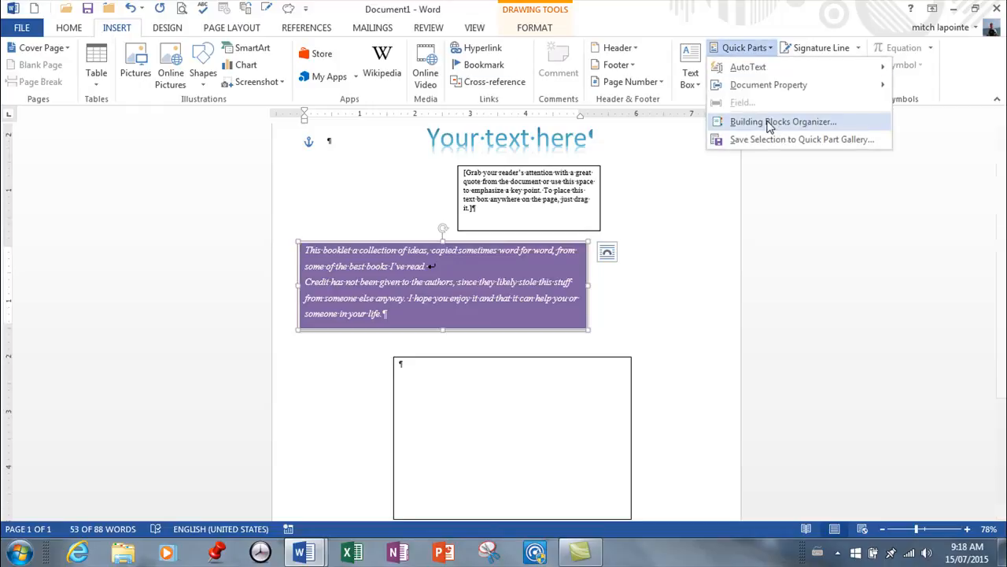
pyautogui.click(771, 124)
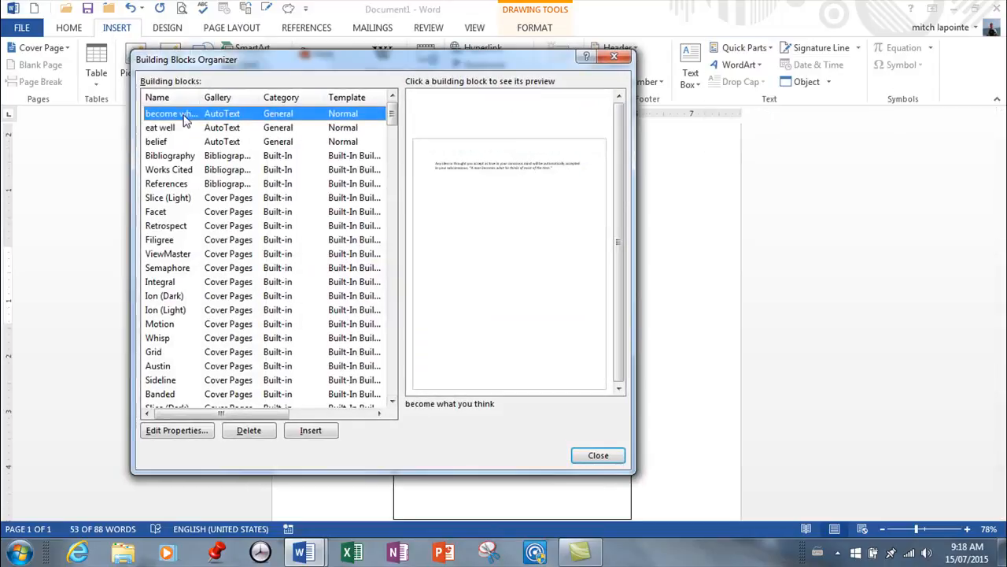
pyautogui.click(221, 201)
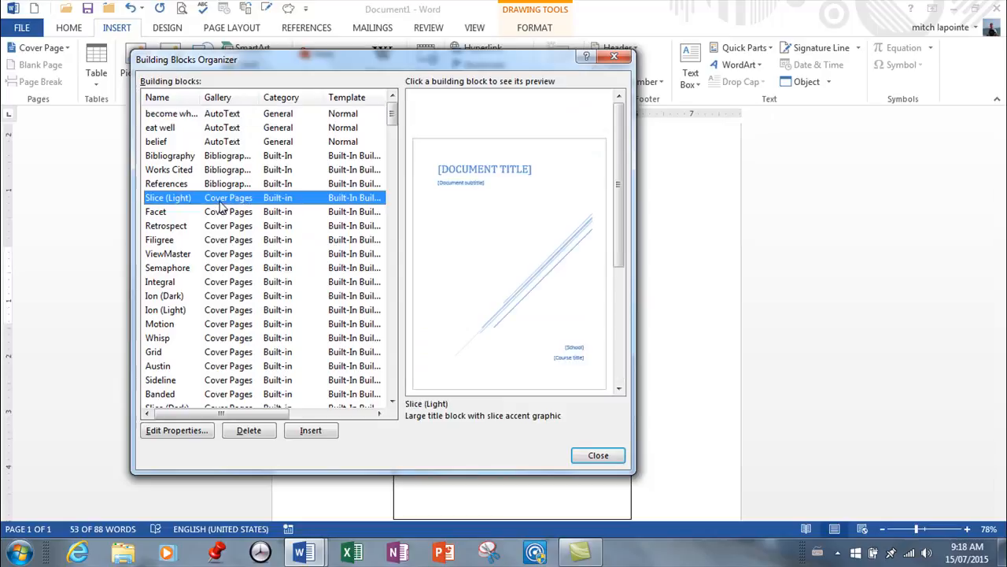
pyautogui.moveTo(391, 119); pyautogui.dragTo(381, 356)
pyautogui.click(202, 157)
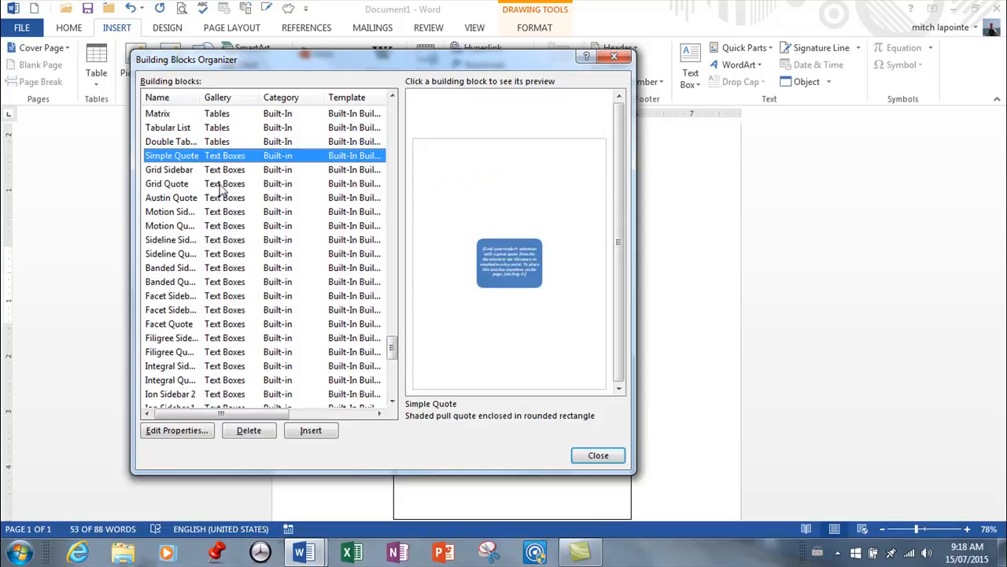
pyautogui.click(221, 185)
pyautogui.click(223, 212)
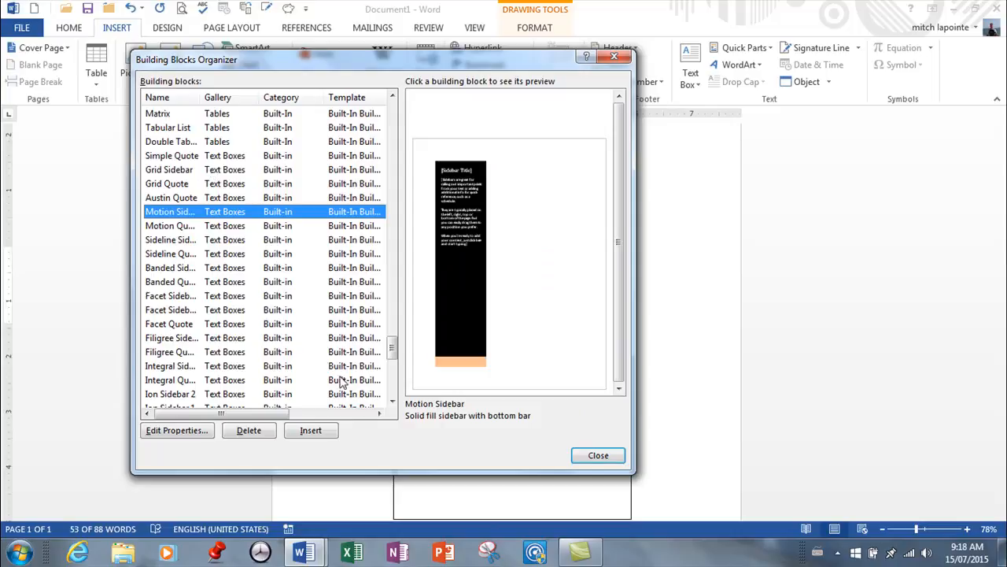
pyautogui.moveTo(394, 341); pyautogui.dragTo(405, 386)
pyautogui.click(210, 282)
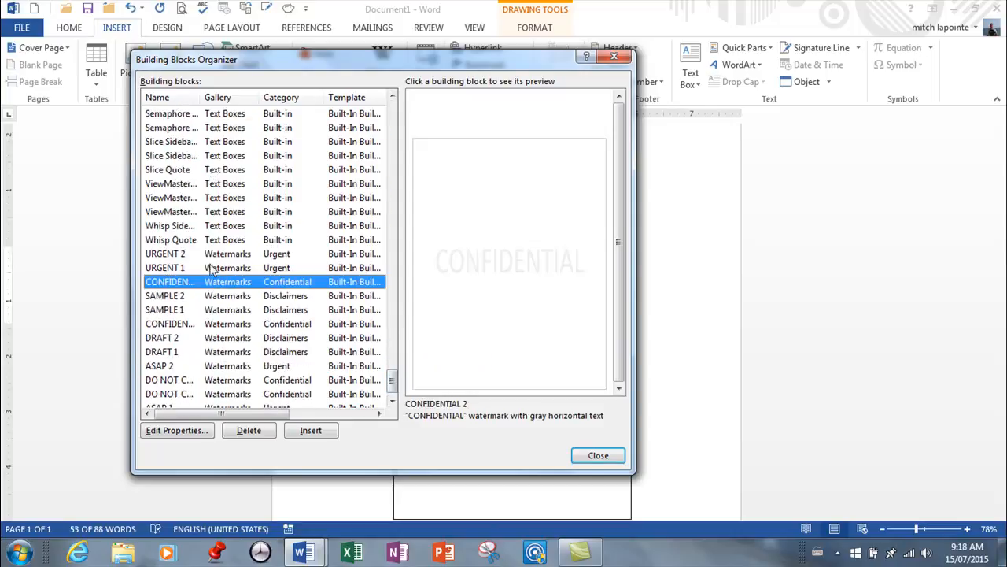
pyautogui.click(236, 311)
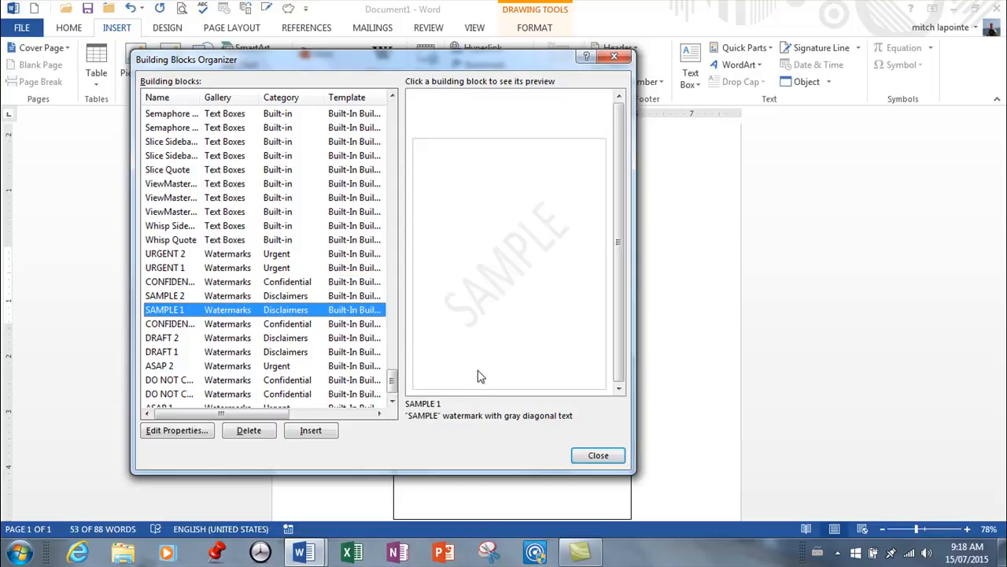
pyautogui.click(582, 460)
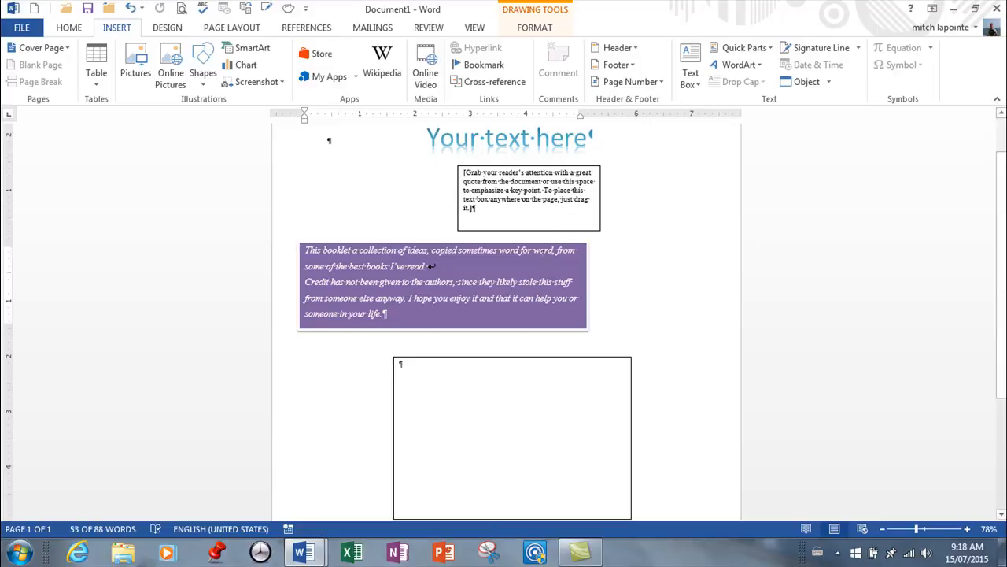
pyautogui.click(548, 242)
pyautogui.click(534, 28)
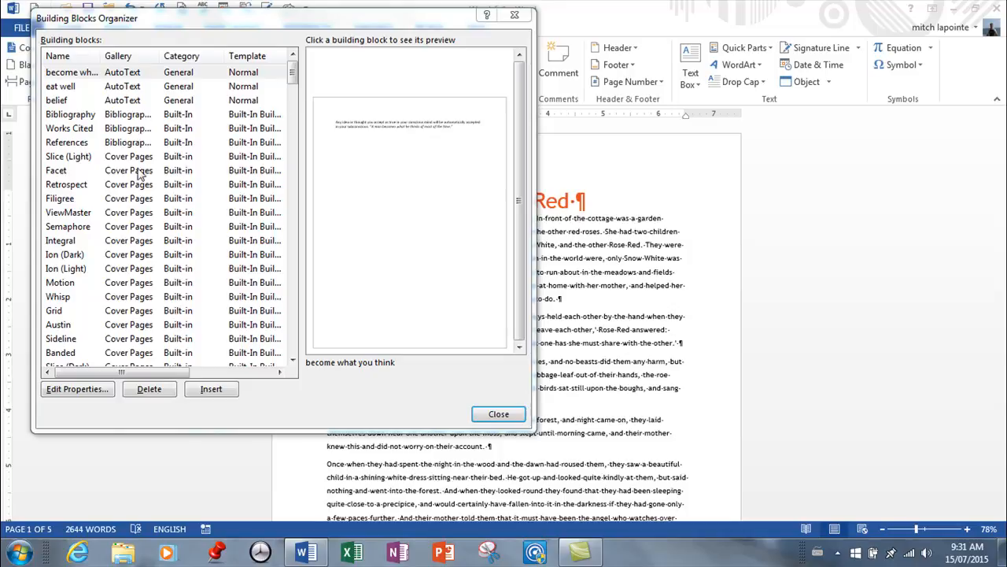
# - Look through the galleries in the Building Blocks Organizer, widening the Name column to read the full building block names
pyautogui.moveTo(292, 69); pyautogui.dragTo(300, 297)
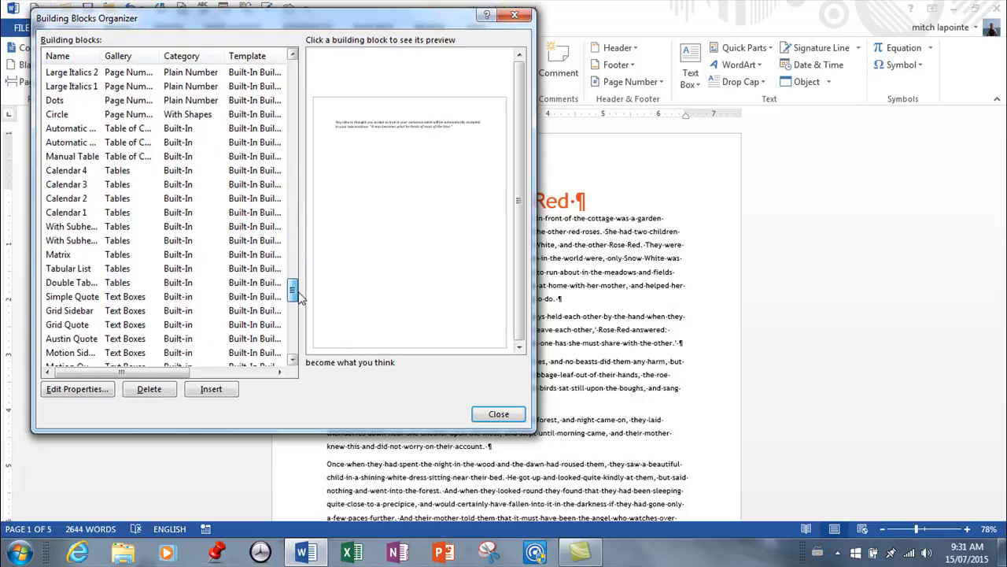
pyautogui.moveTo(300, 297); pyautogui.dragTo(308, 316)
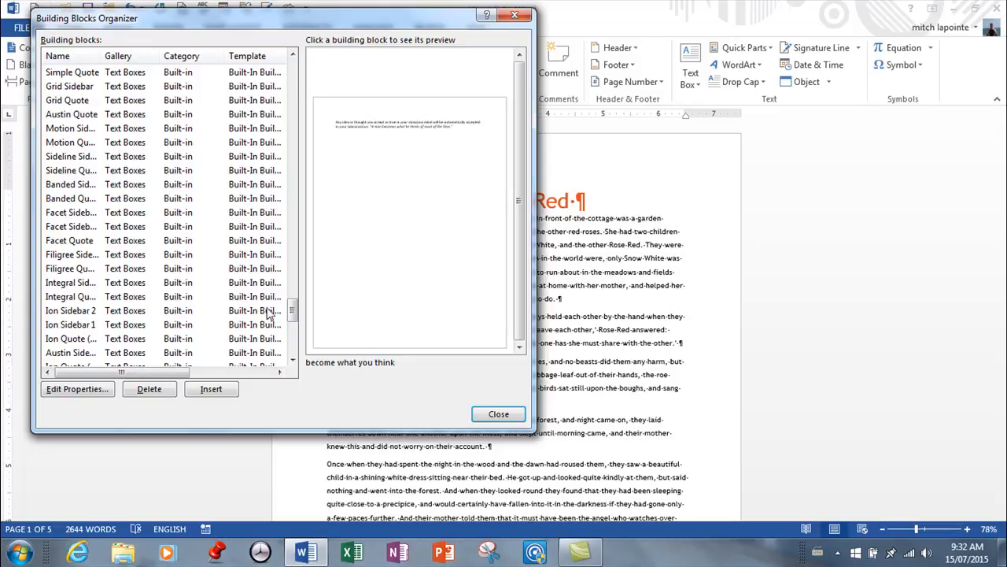
pyautogui.moveTo(296, 313); pyautogui.dragTo(300, 320)
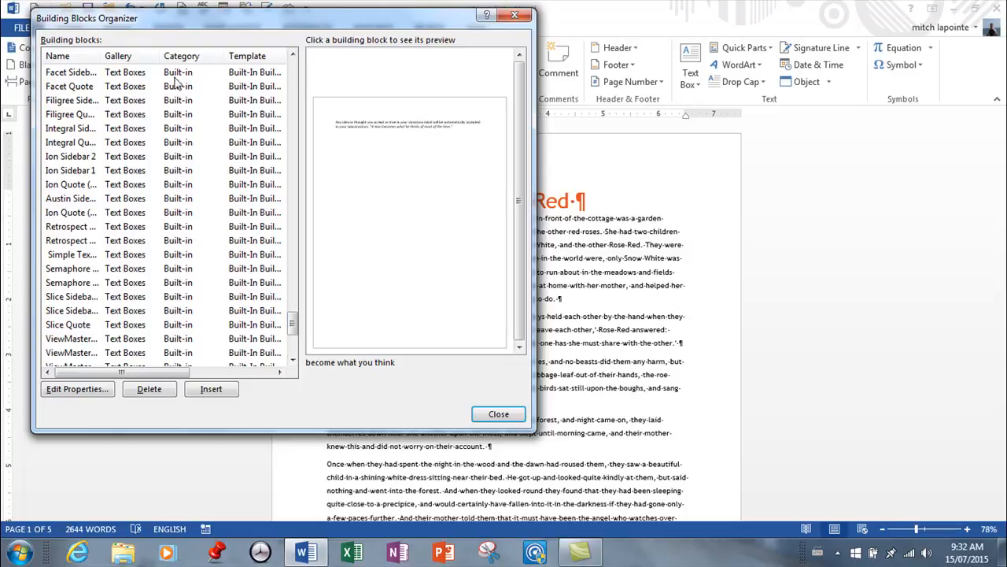
pyautogui.moveTo(100, 56); pyautogui.dragTo(158, 58)
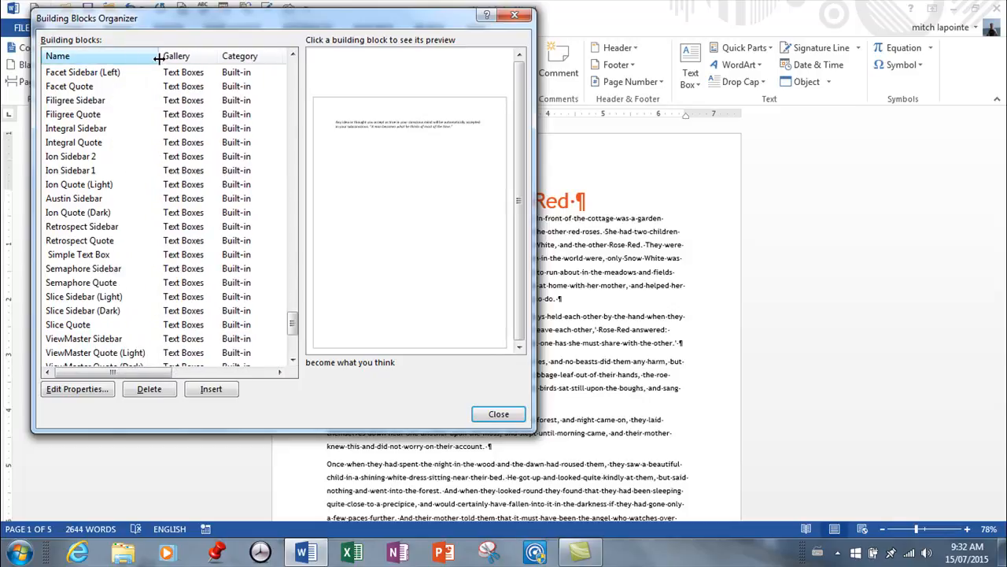
pyautogui.moveTo(291, 326); pyautogui.dragTo(291, 159)
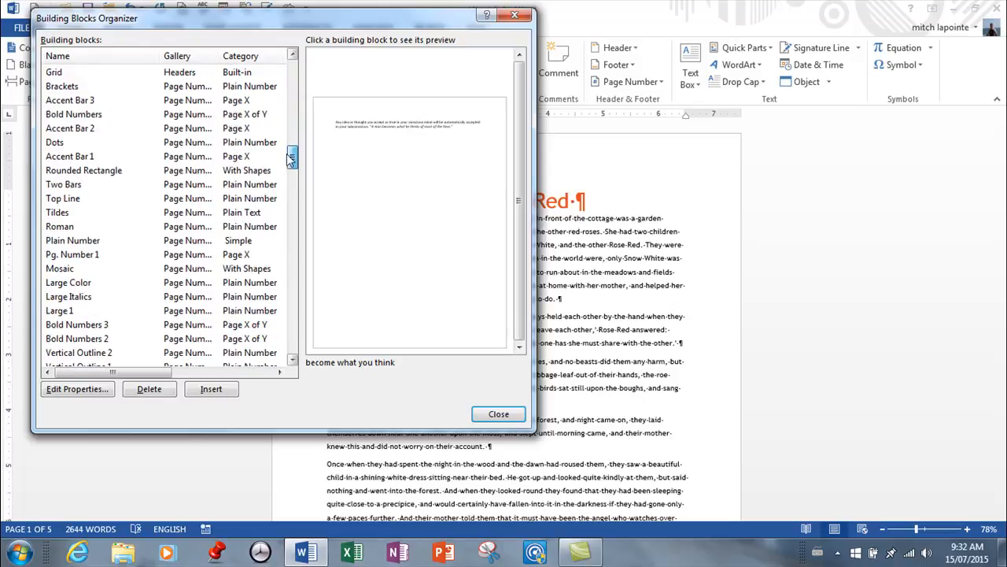
pyautogui.moveTo(291, 158); pyautogui.dragTo(304, 71)
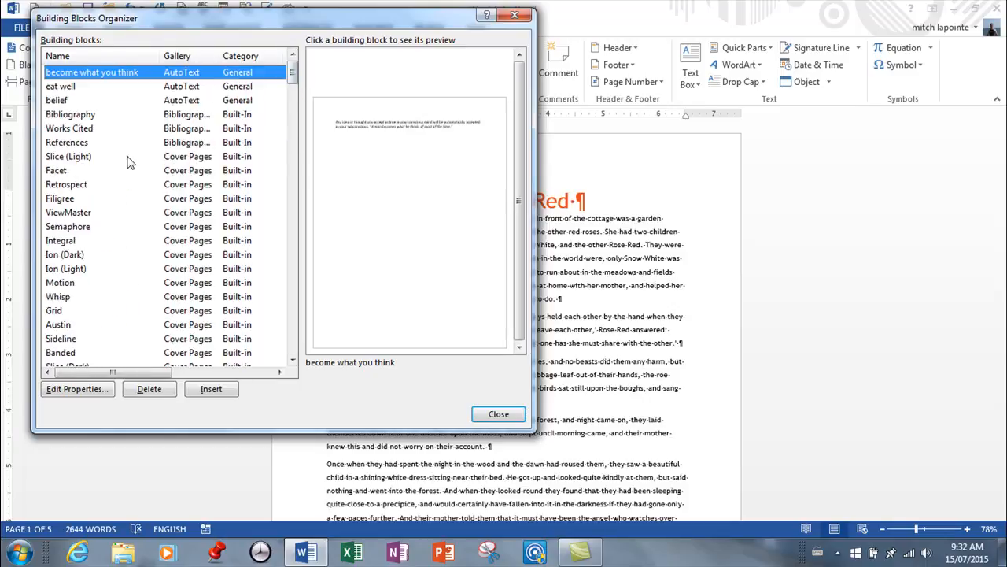
# - Insert the built-in Ion (Dark) cover page from the Building Blocks Organizer into the Snow-White and Rose-Red document
pyautogui.click(56, 260)
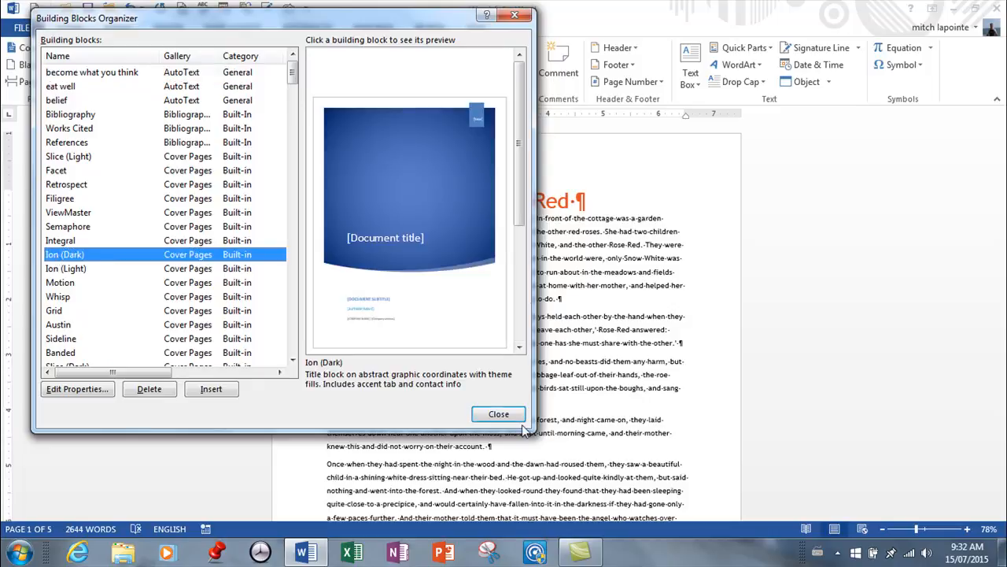
pyautogui.click(226, 390)
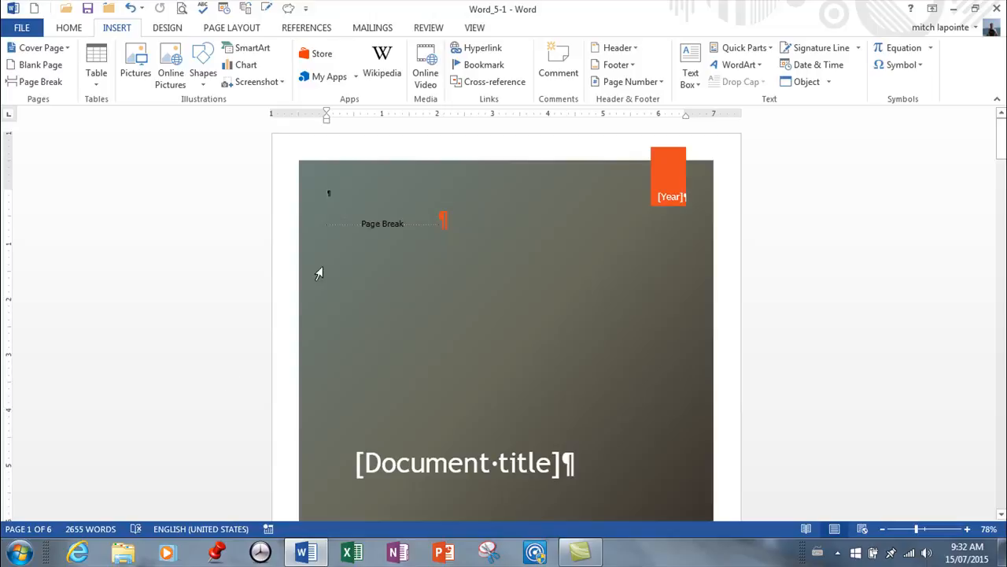
pyautogui.scroll(-5, 562, 338)
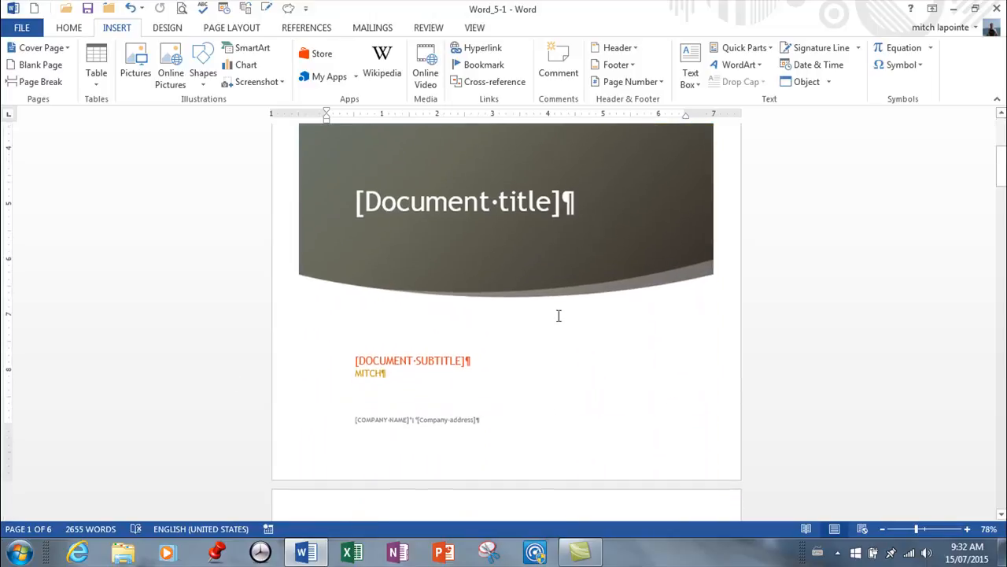
pyautogui.scroll(-3, 558, 350)
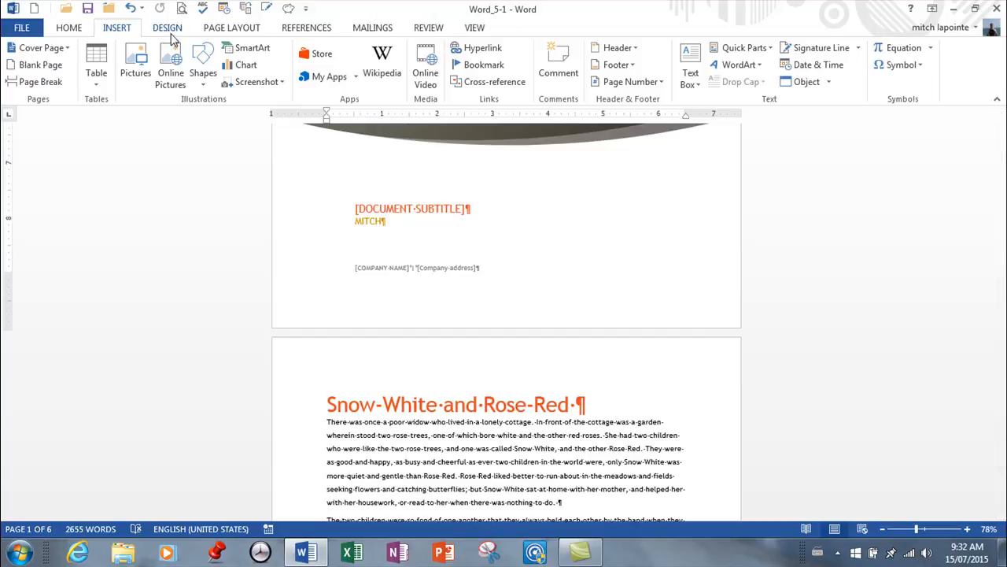
# - Preview the built-in Ion (Dark) footer in the Building Blocks Organizer without inserting it
pyautogui.click(777, 48)
pyautogui.click(764, 130)
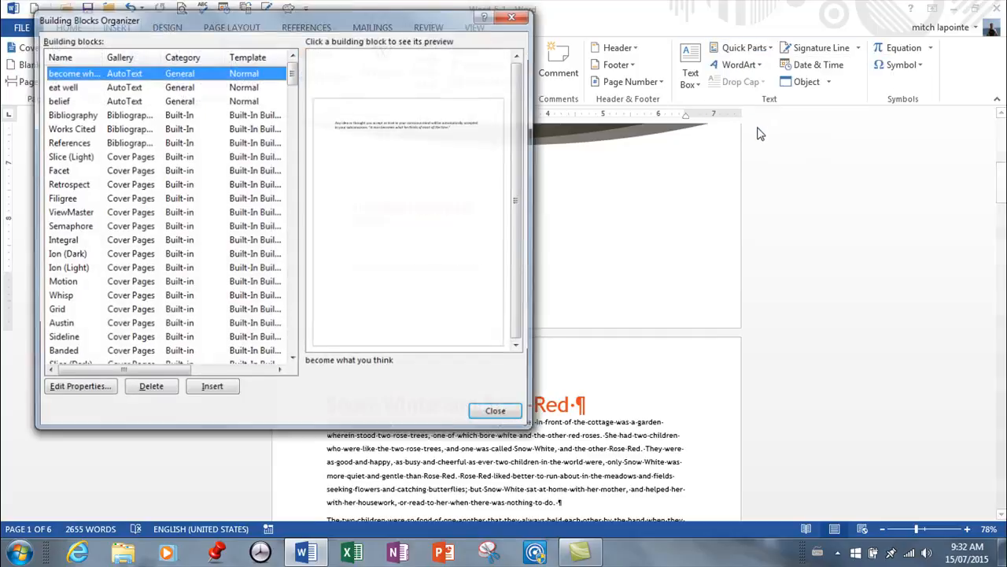
pyautogui.moveTo(298, 79); pyautogui.dragTo(300, 109)
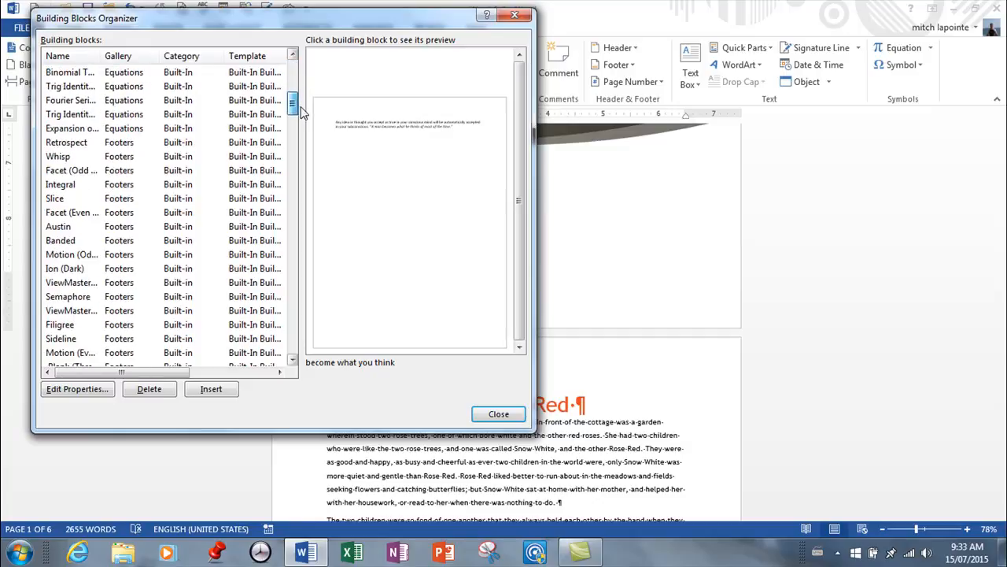
pyautogui.click(61, 270)
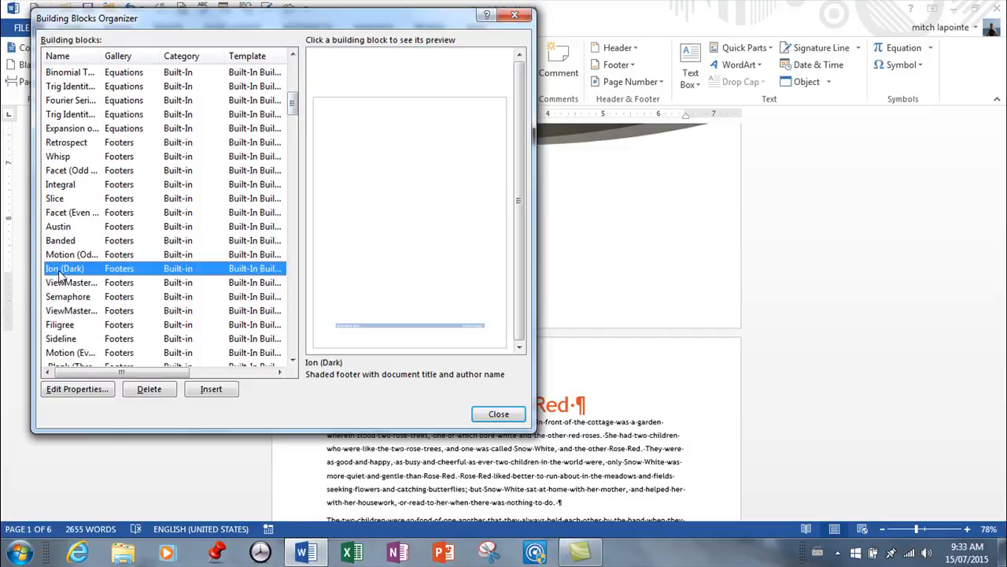
pyautogui.click(499, 415)
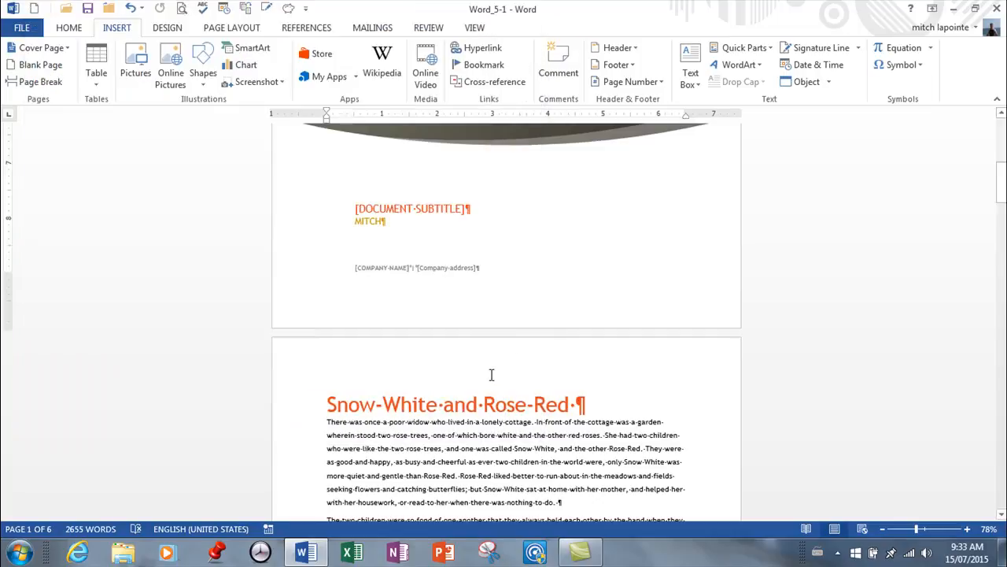
# - Place the cursor in the story text after the cover page and insert the built-in Ion (Dark) header from the Building Blocks Organizer
pyautogui.scroll(-15, 625, 261)
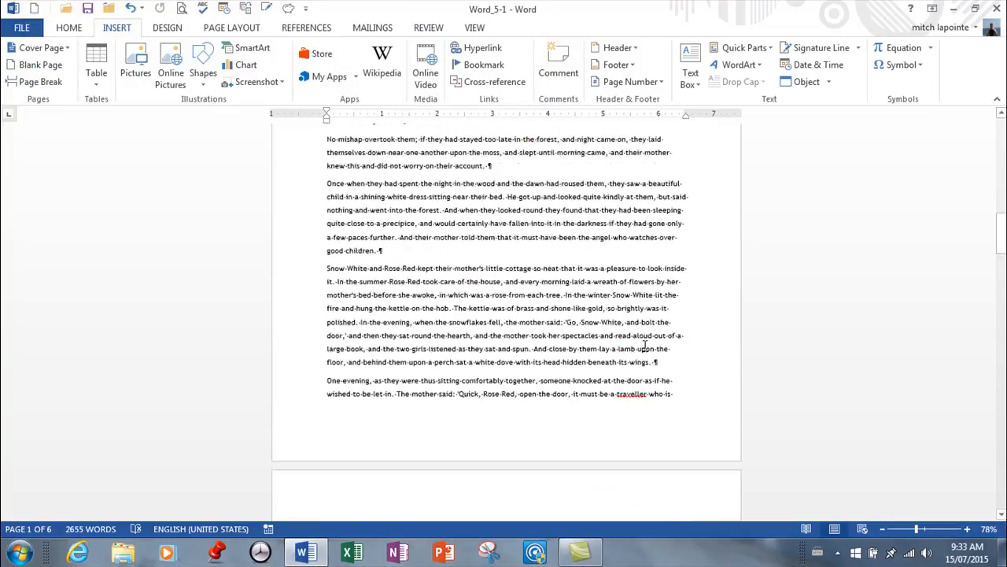
pyautogui.scroll(-1, 646, 346)
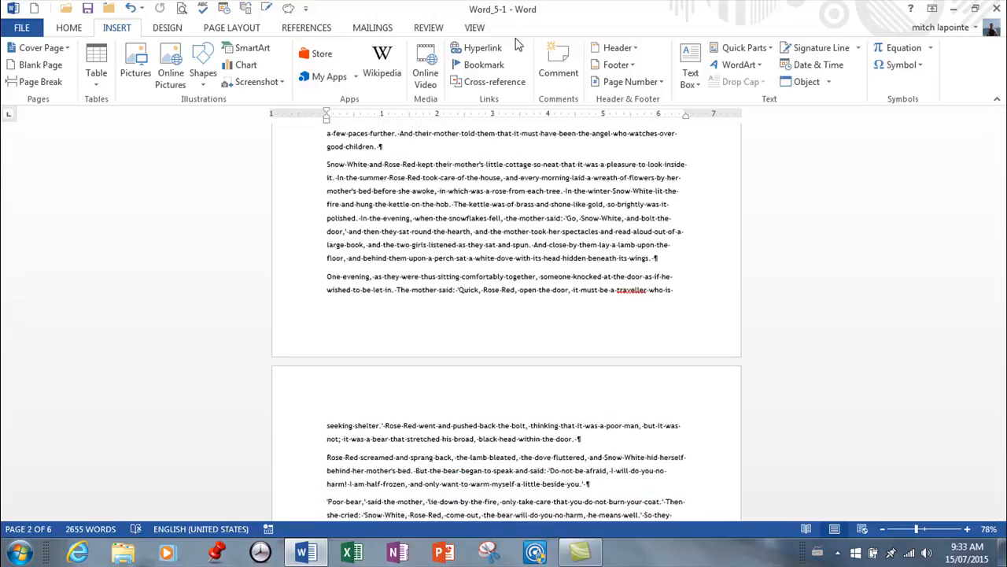
pyautogui.click(550, 326)
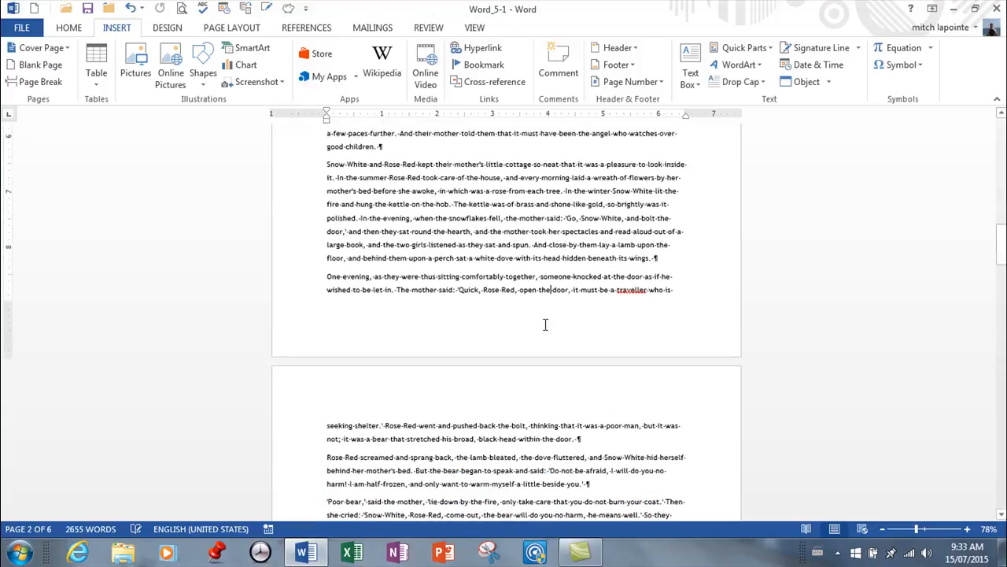
pyautogui.scroll(-8, 598, 307)
pyautogui.scroll(-6, 572, 299)
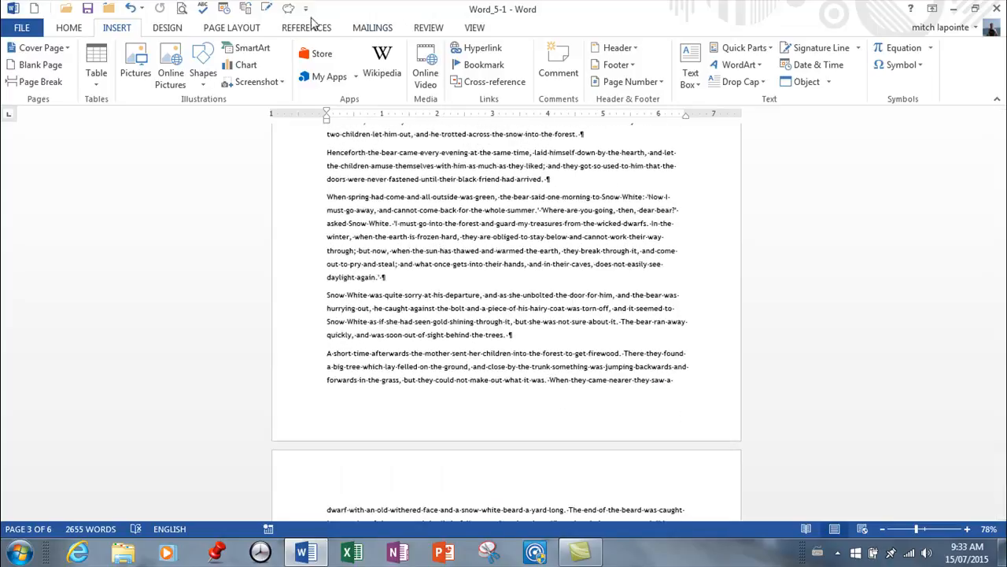
pyautogui.click(744, 47)
pyautogui.click(762, 124)
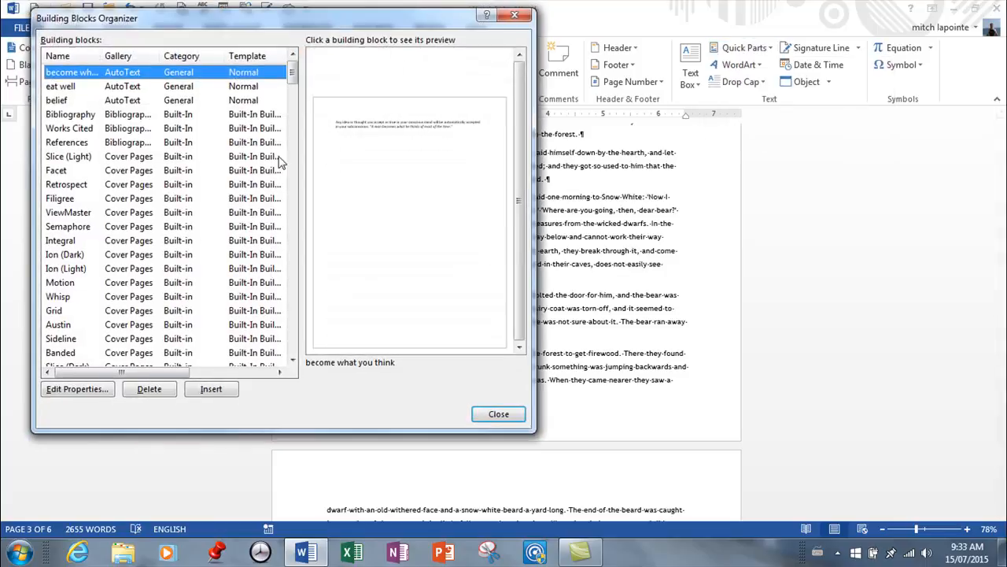
pyautogui.moveTo(293, 79); pyautogui.dragTo(291, 131)
pyautogui.click(85, 284)
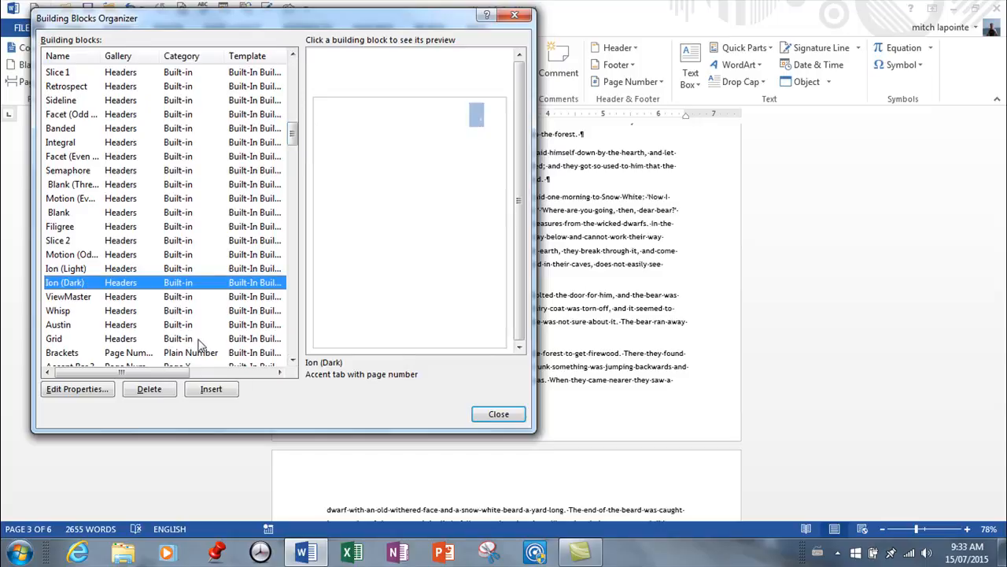
pyautogui.click(218, 390)
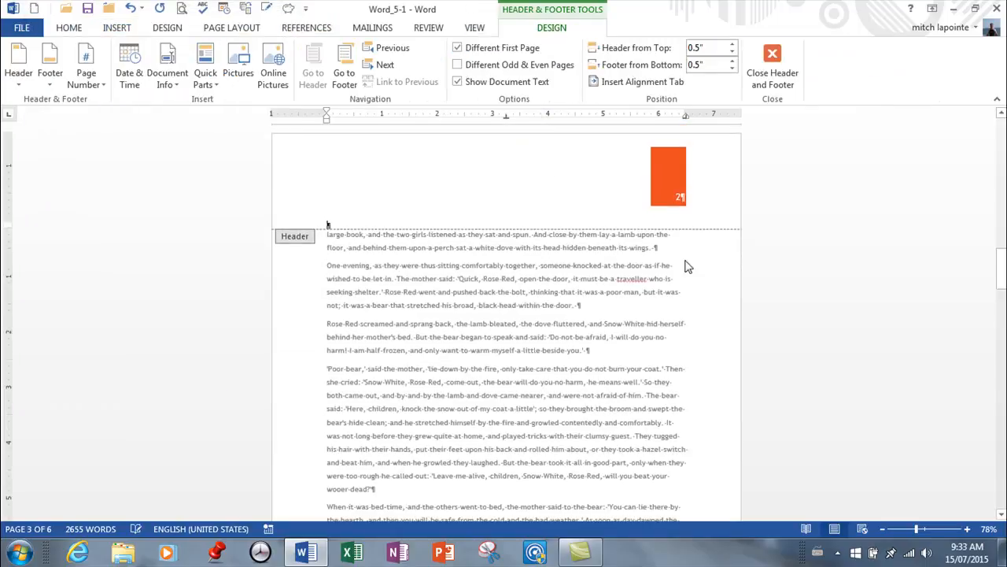
# - Insert the built-in Ion Quote (Dark) text box from the Building Blocks Organizer while the page header is open for editing
pyautogui.scroll(15, 724, 220)
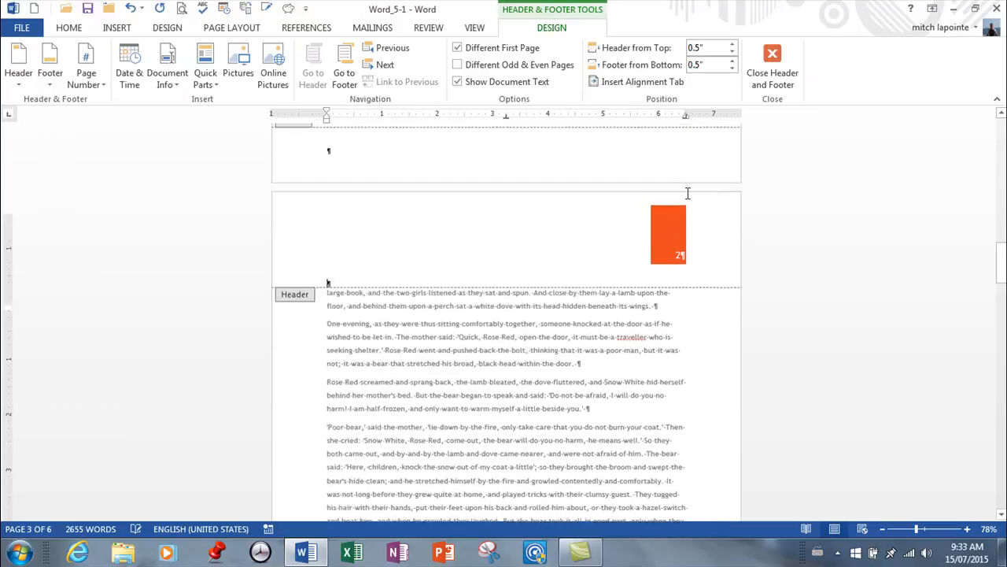
pyautogui.scroll(10, 724, 217)
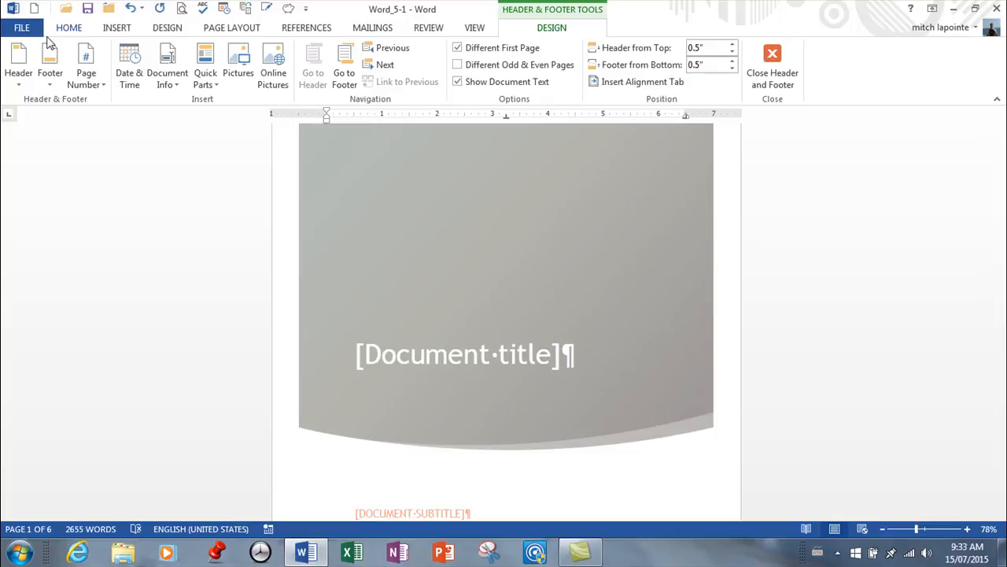
pyautogui.click(119, 28)
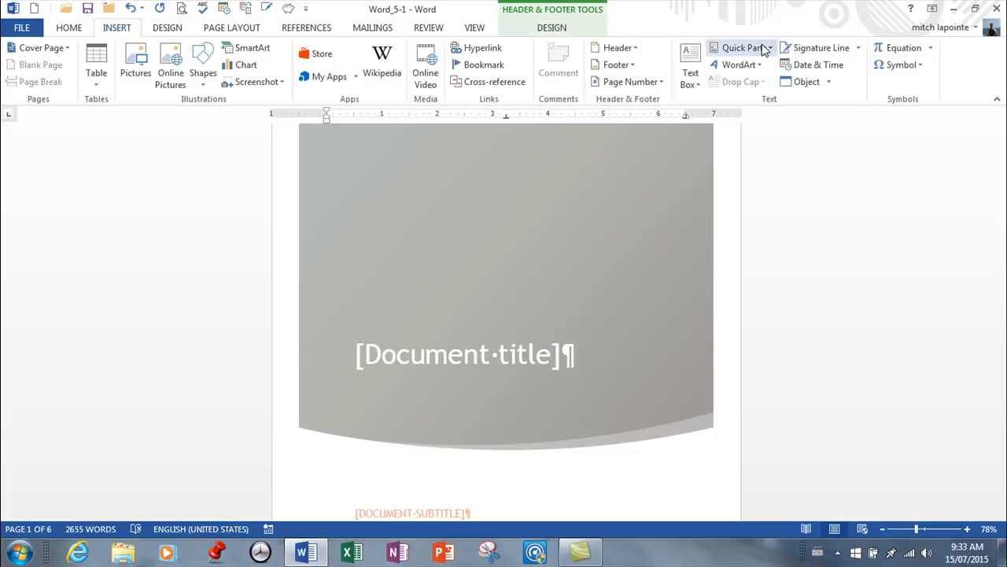
pyautogui.click(757, 48)
pyautogui.click(754, 122)
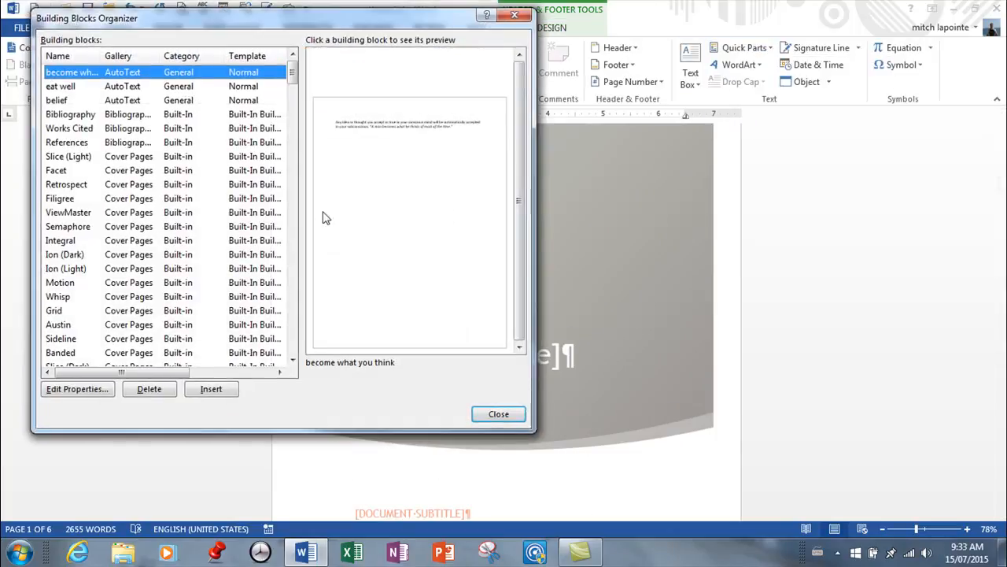
pyautogui.moveTo(298, 79); pyautogui.dragTo(297, 174)
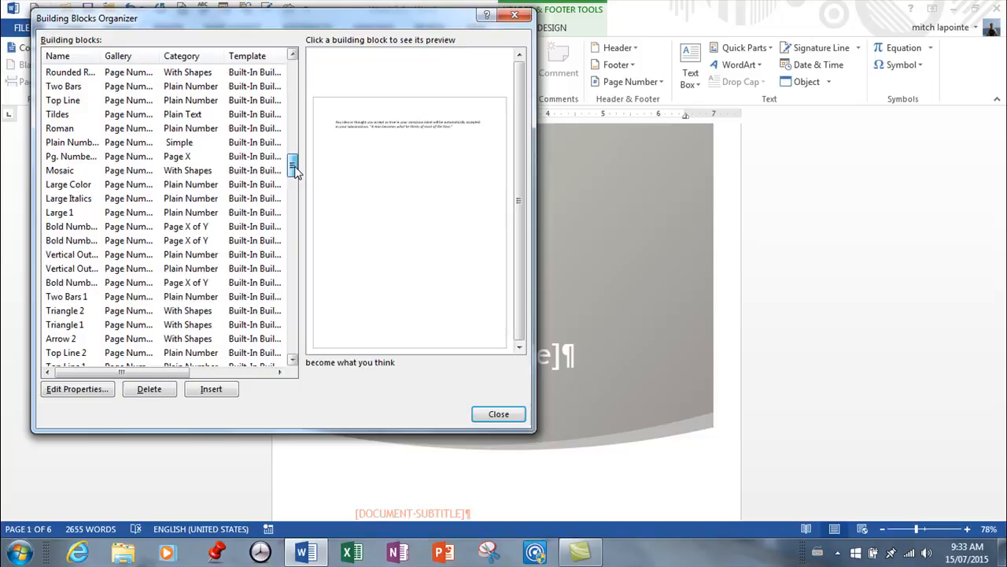
pyautogui.moveTo(297, 174); pyautogui.dragTo(295, 174)
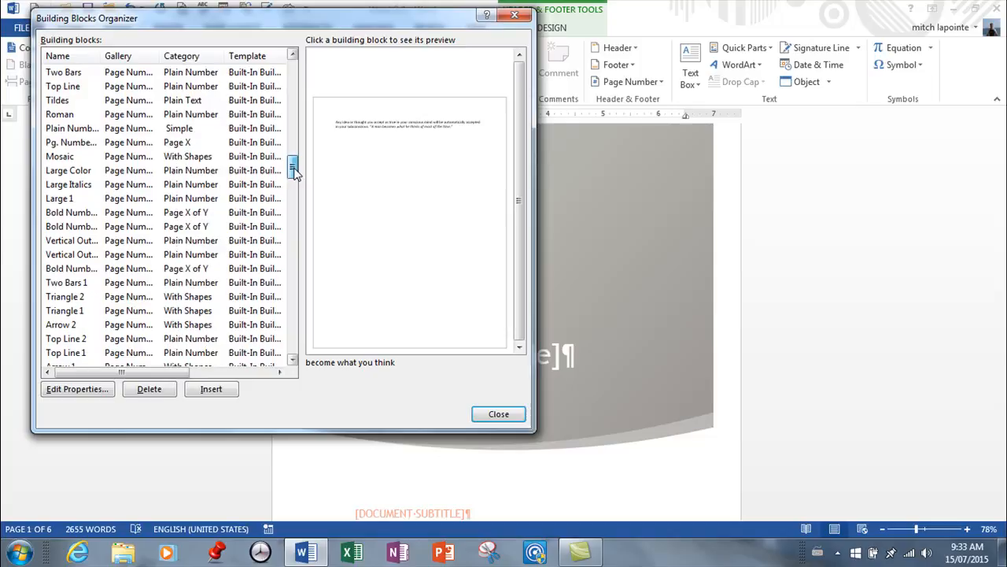
pyautogui.moveTo(295, 173); pyautogui.dragTo(312, 315)
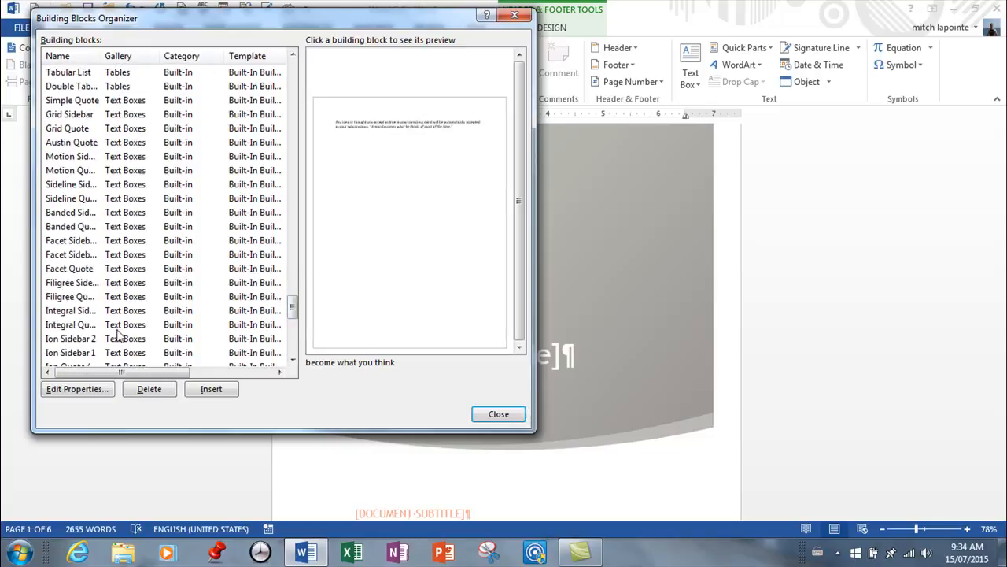
pyautogui.moveTo(101, 57); pyautogui.dragTo(157, 62)
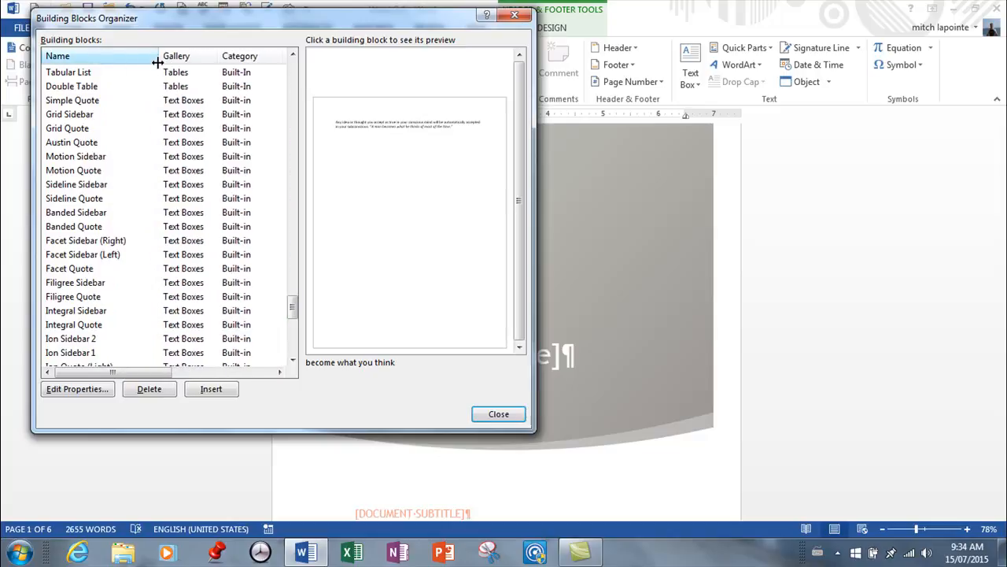
pyautogui.moveTo(298, 305); pyautogui.dragTo(296, 311)
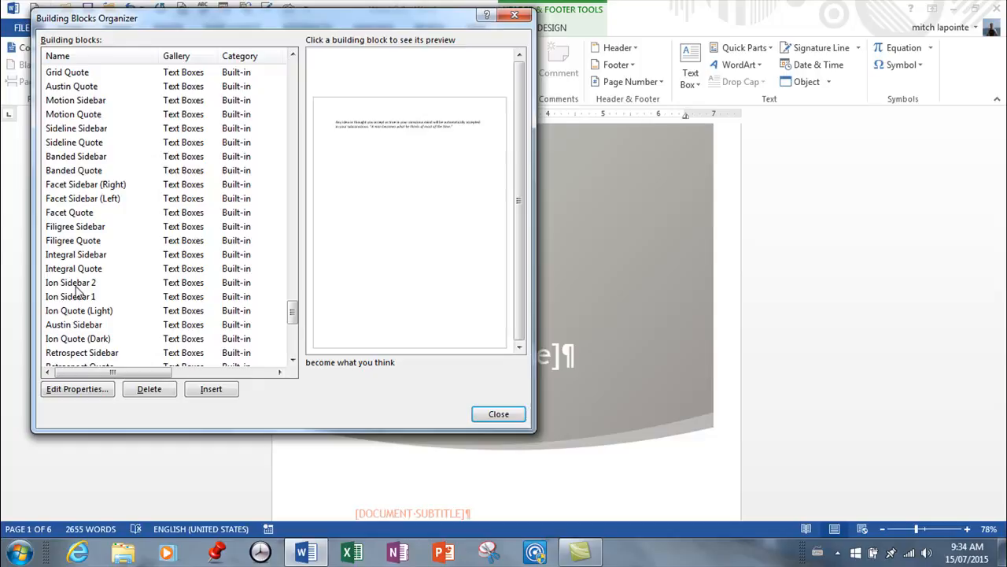
pyautogui.click(84, 343)
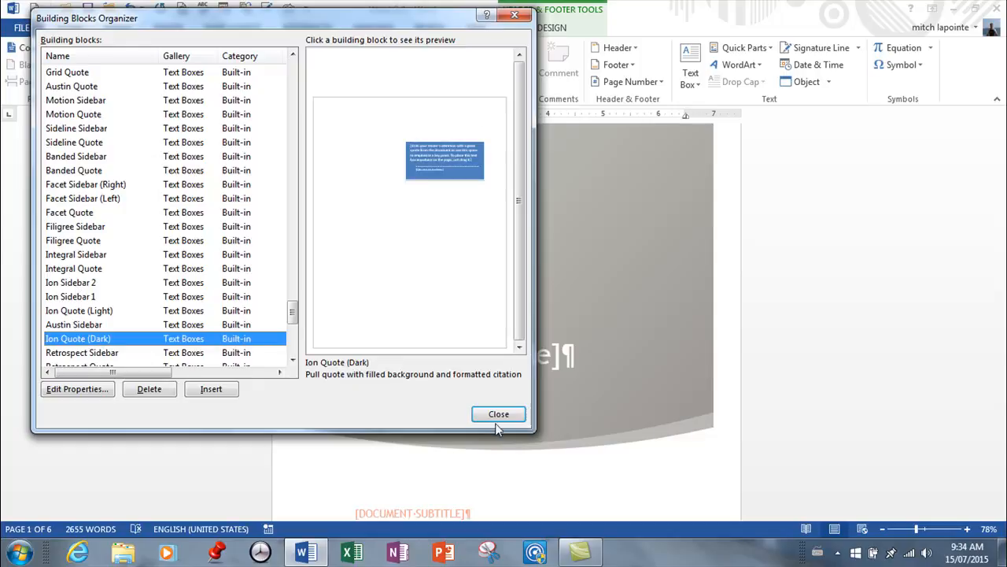
pyautogui.click(211, 389)
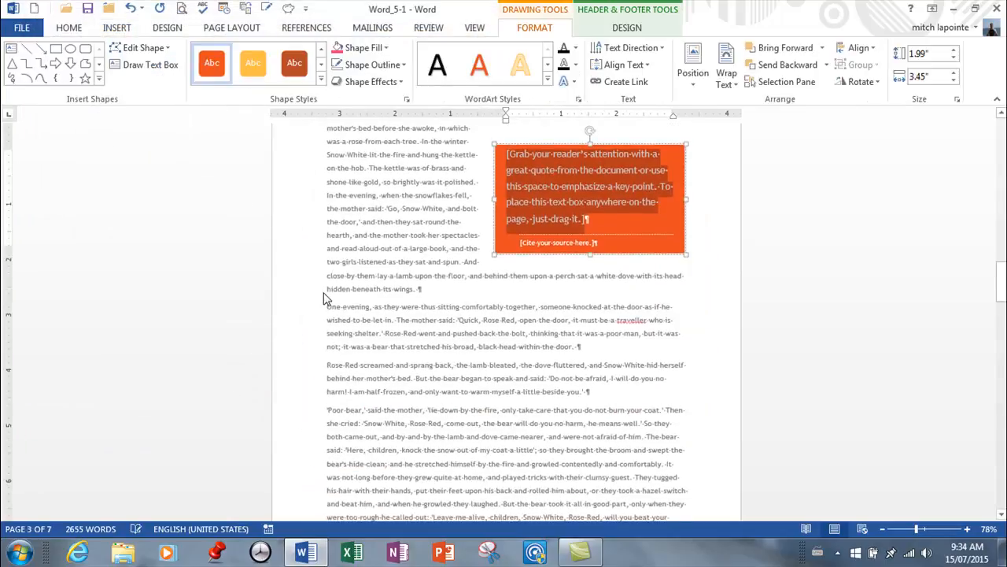
# - Browse the Building Blocks Organizer down to the Watermarks gallery and close it without inserting anything
pyautogui.scroll(-8, 618, 293)
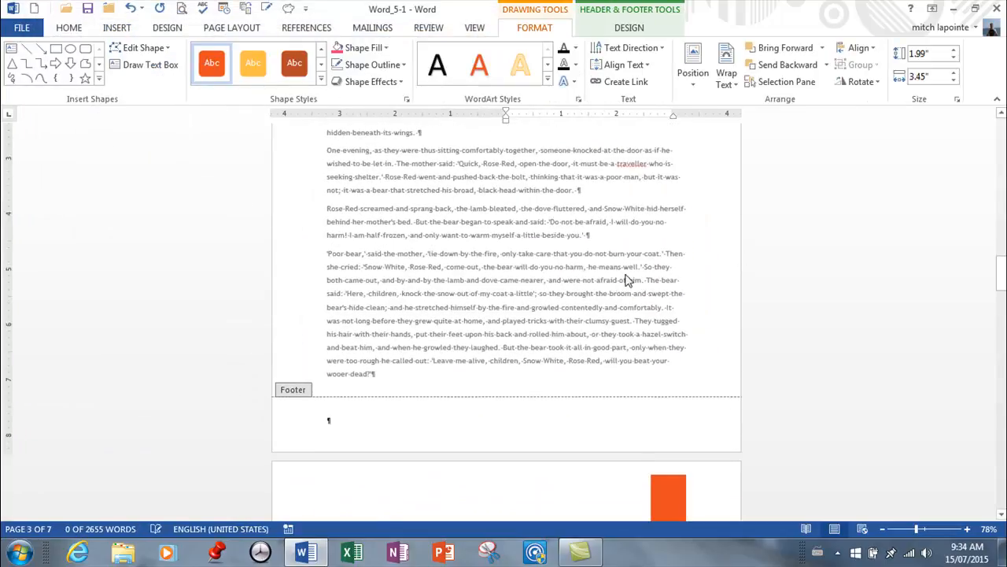
pyautogui.scroll(-3, 638, 278)
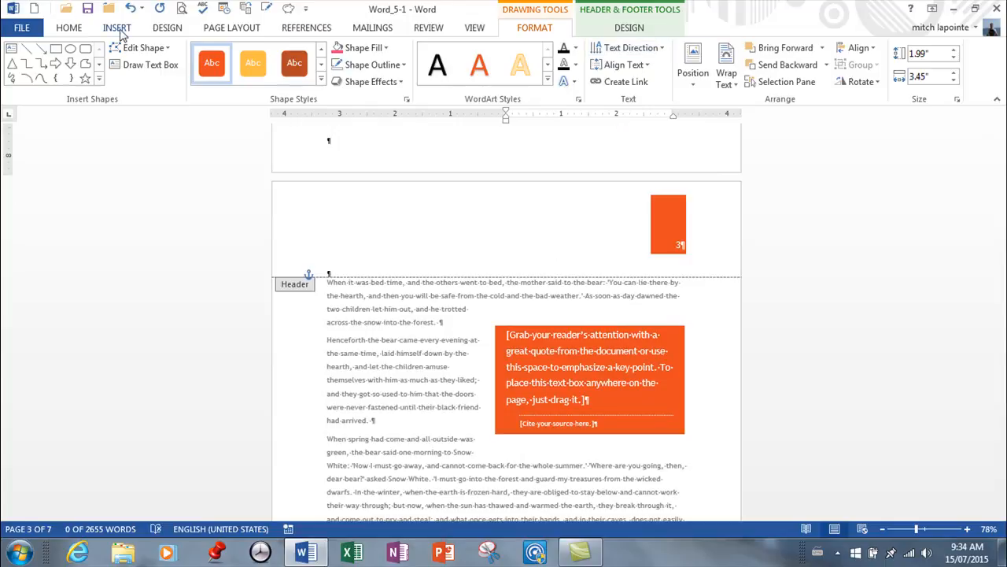
pyautogui.click(120, 29)
pyautogui.click(763, 49)
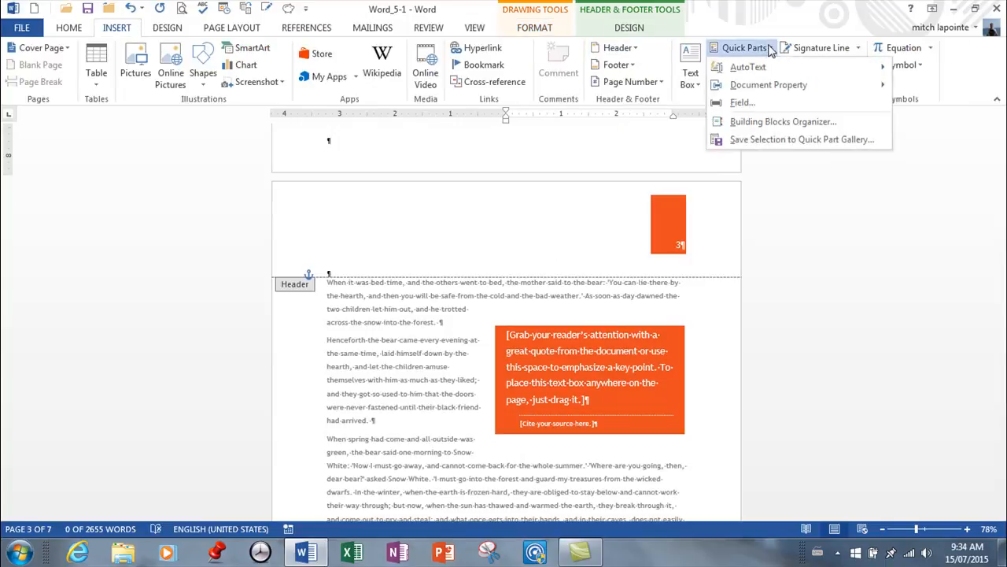
pyautogui.click(754, 121)
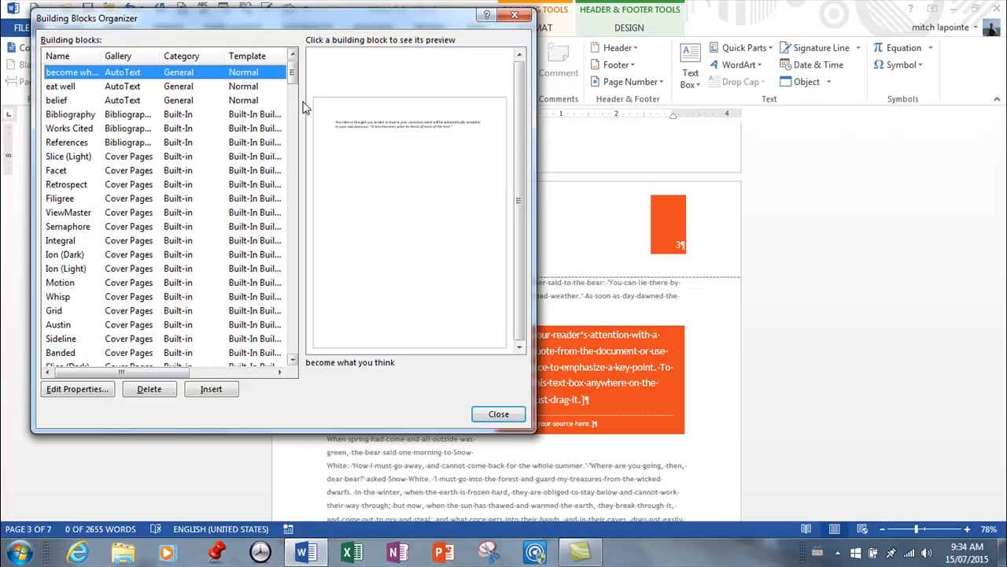
pyautogui.moveTo(290, 79); pyautogui.dragTo(292, 354)
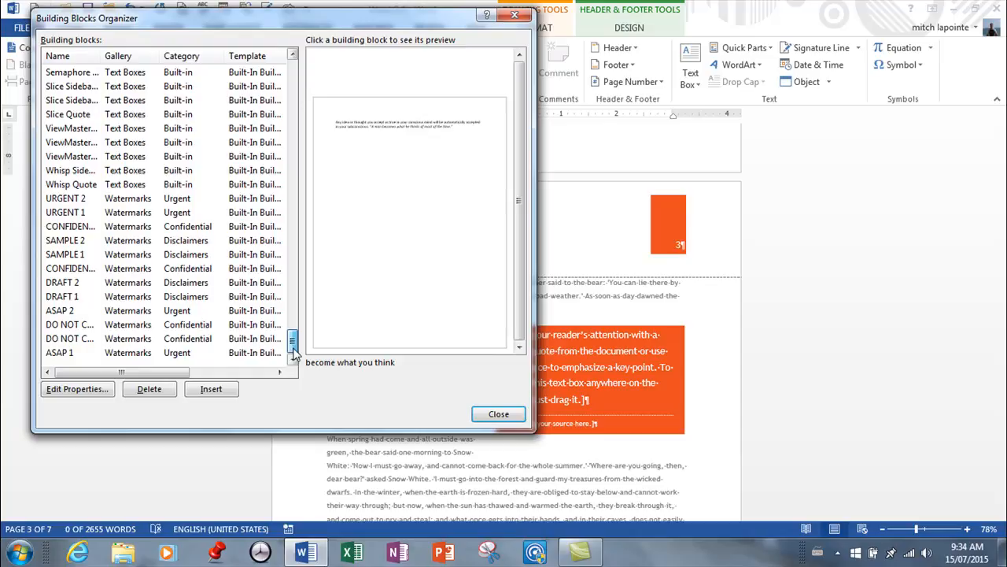
pyautogui.click(496, 413)
# - Review the cover page, page headers and quote text boxes across the first pages of the document
pyautogui.scroll(5, 796, 260)
pyautogui.scroll(10, 794, 249)
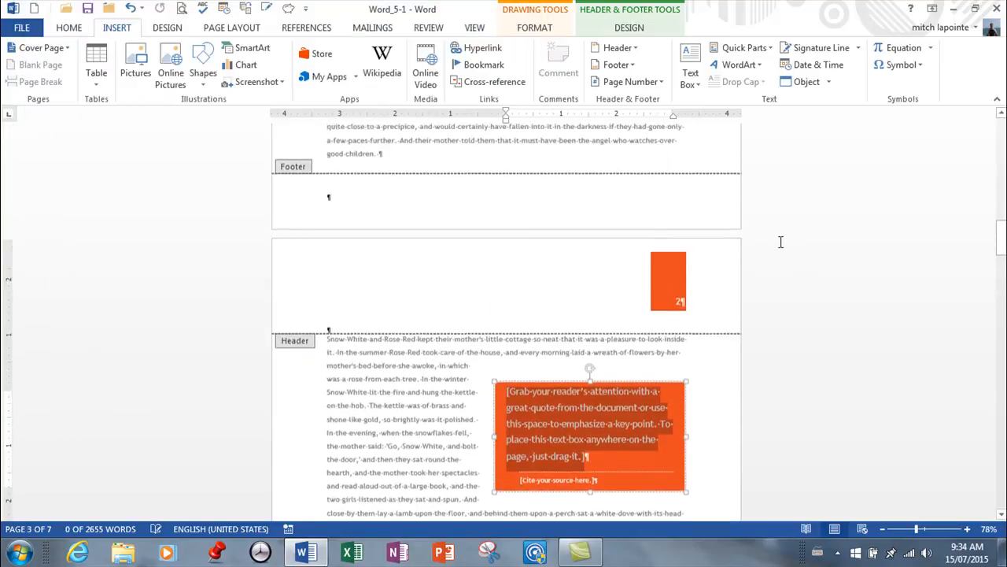
pyautogui.scroll(10, 755, 255)
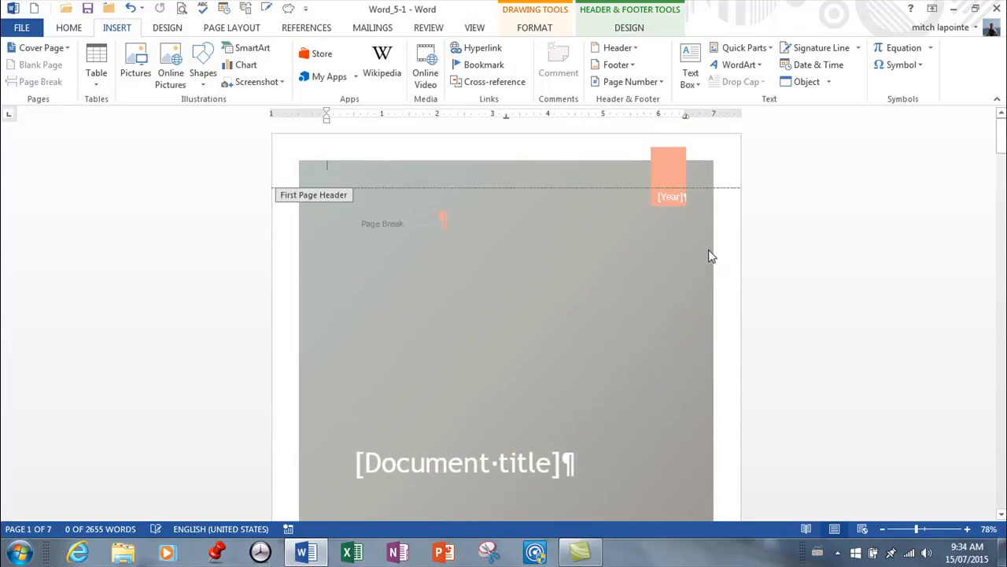
pyautogui.scroll(-5, 645, 266)
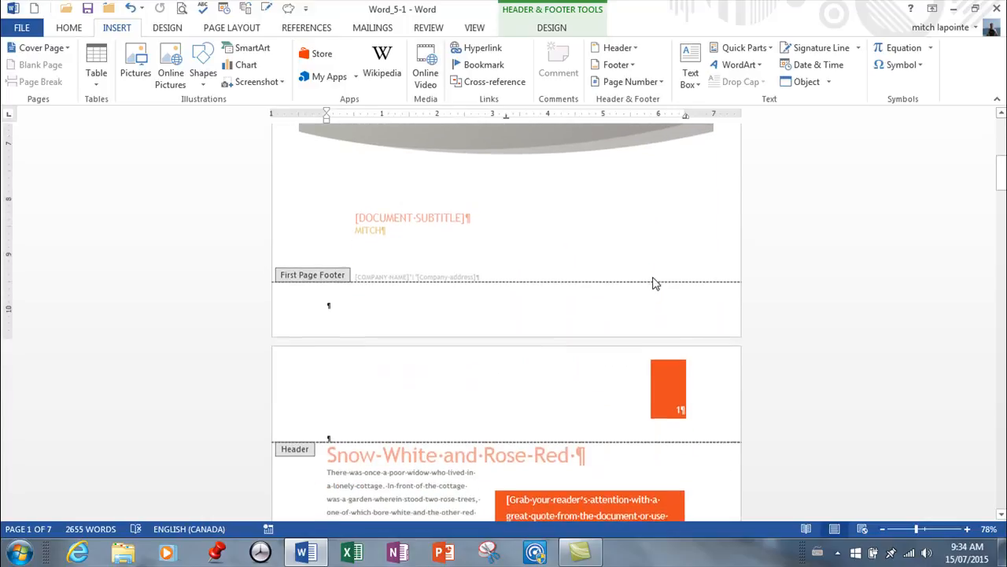
pyautogui.scroll(-8, 657, 286)
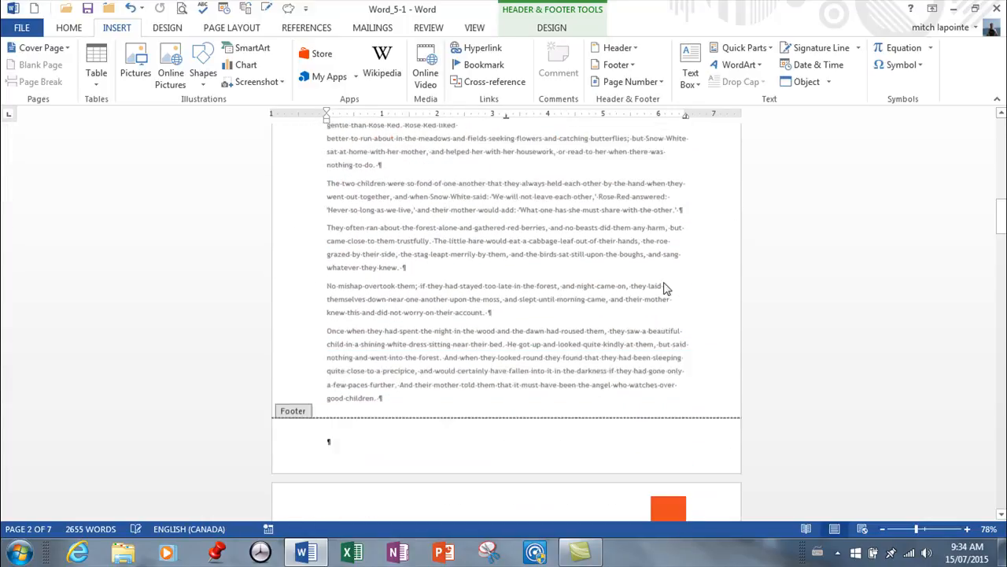